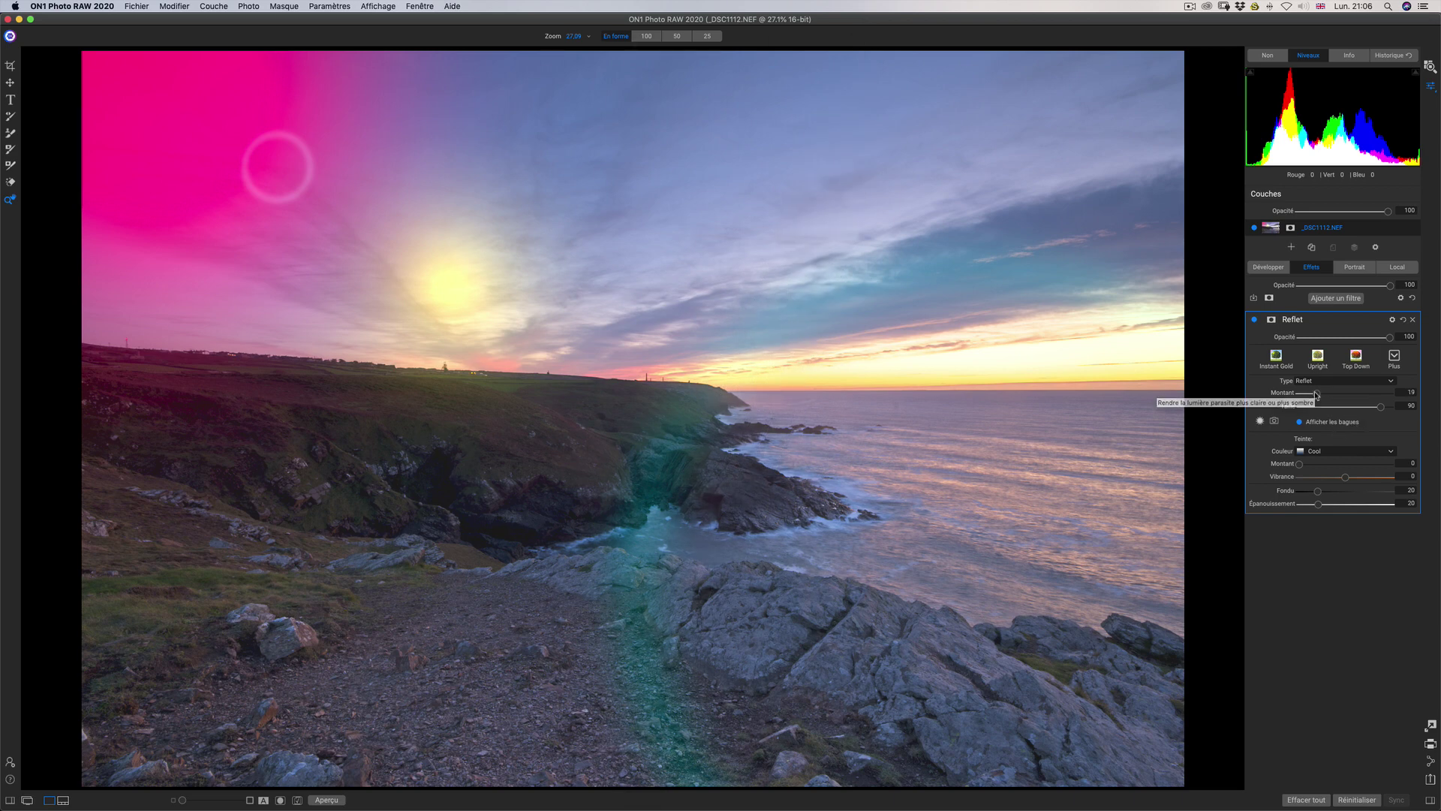
- Raise the Reflet filter's amount to 100 and try a lower filter opacity before restoring it to 100
left_click_drag(1317, 393, 1390, 393)
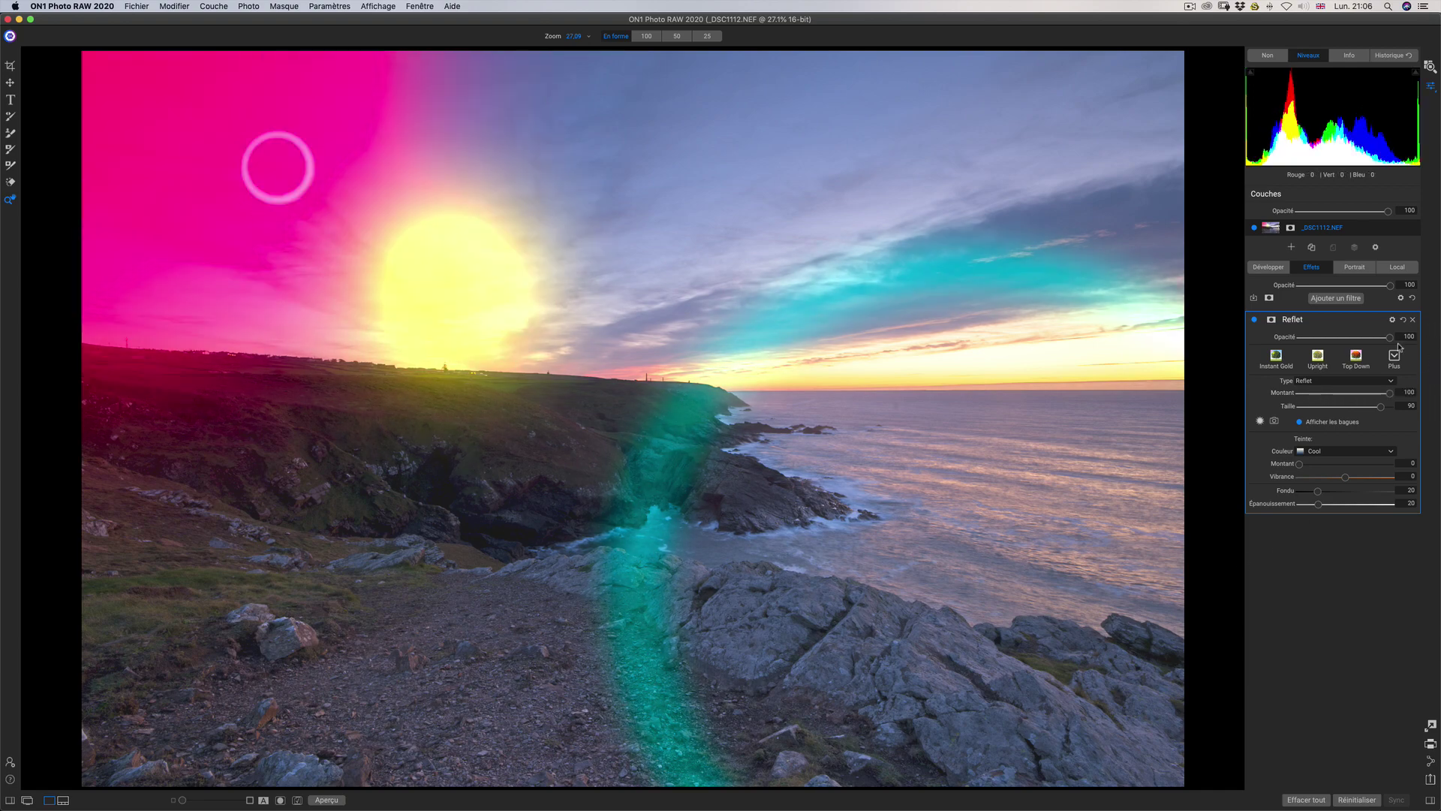
left_click_drag(1392, 342, 1318, 338)
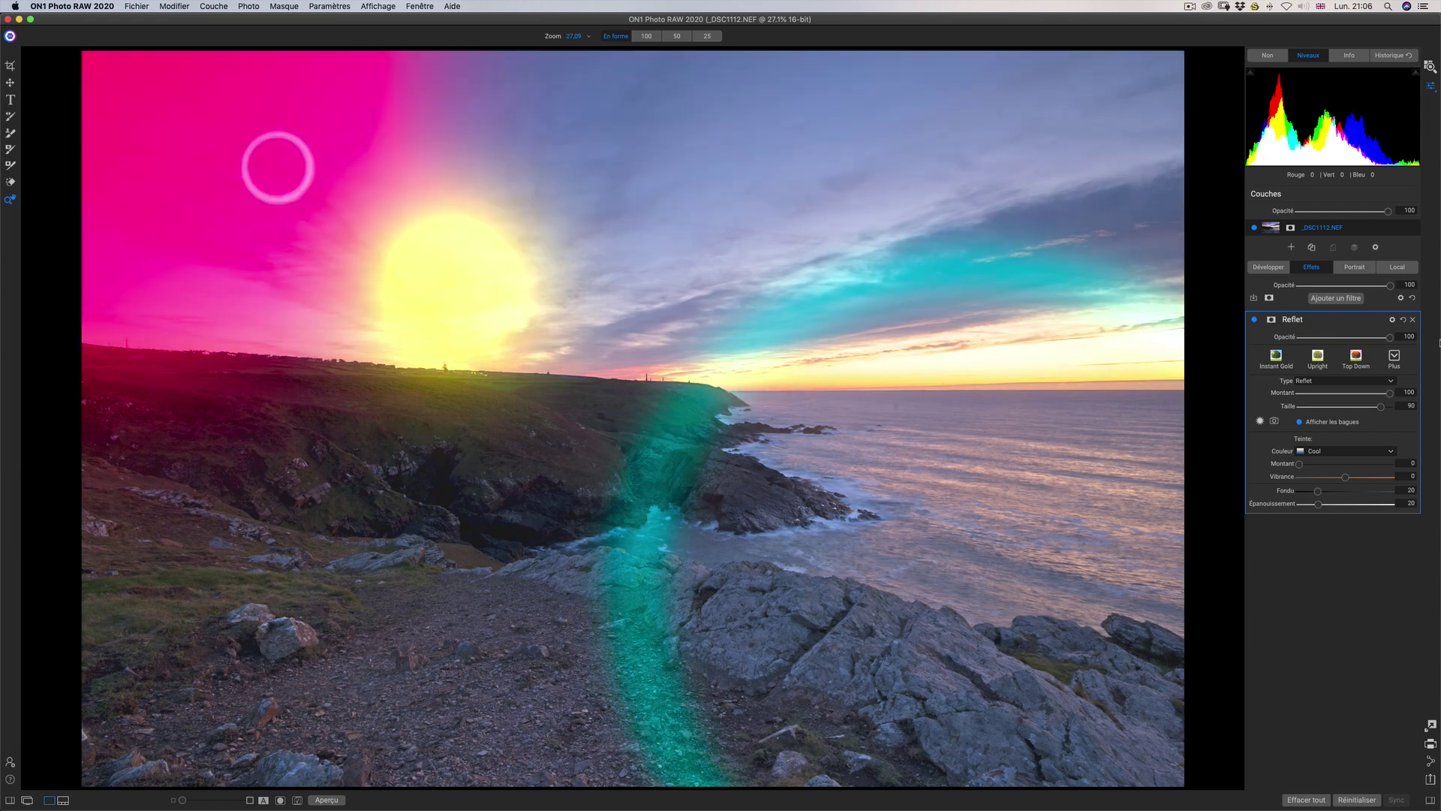
left_click_drag(1319, 337, 1435, 364)
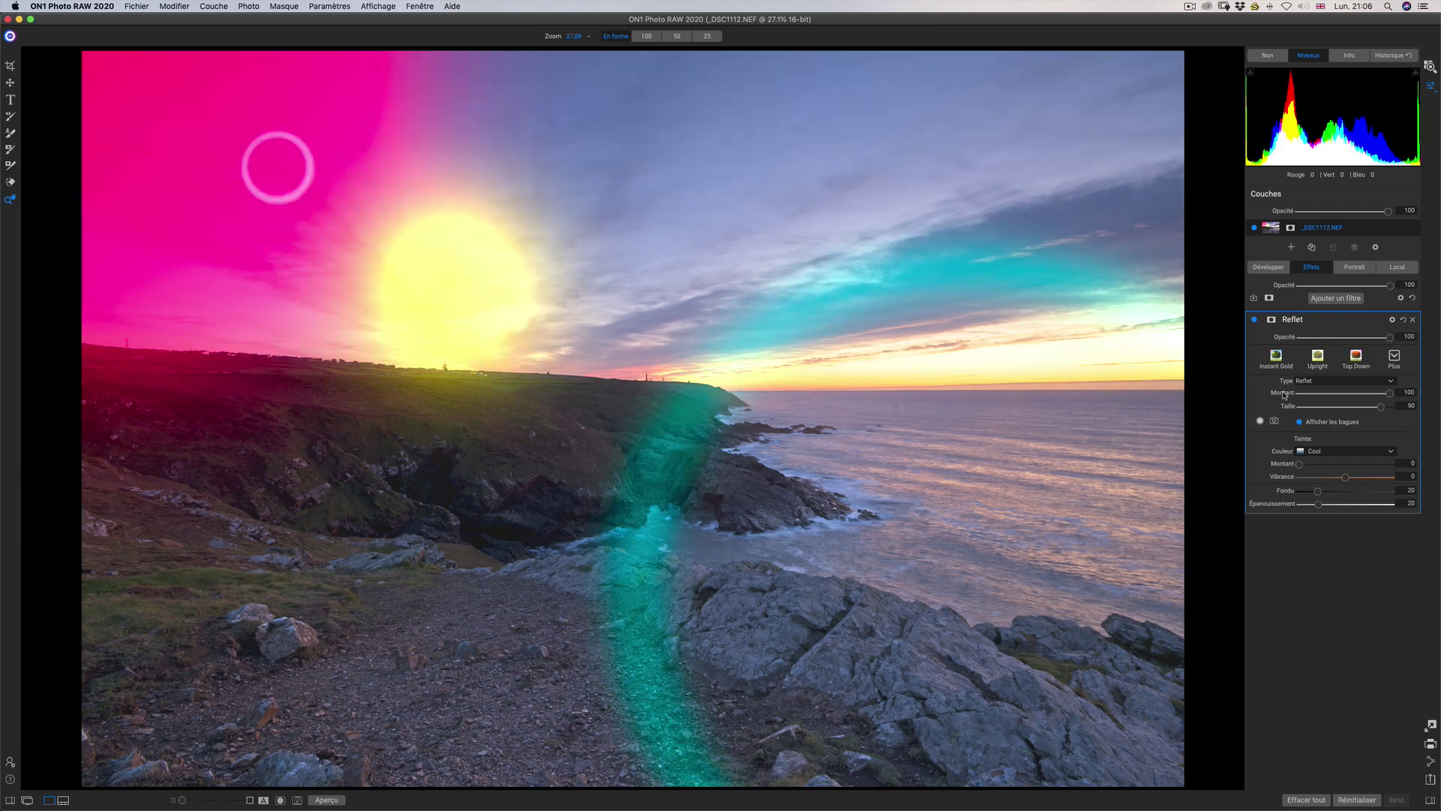
- Try the Instant Gold, Upright and Top Down styles, followed by a SunSpot style with amount 84 and rays 21
left_click(1276, 355)
left_click(1317, 355)
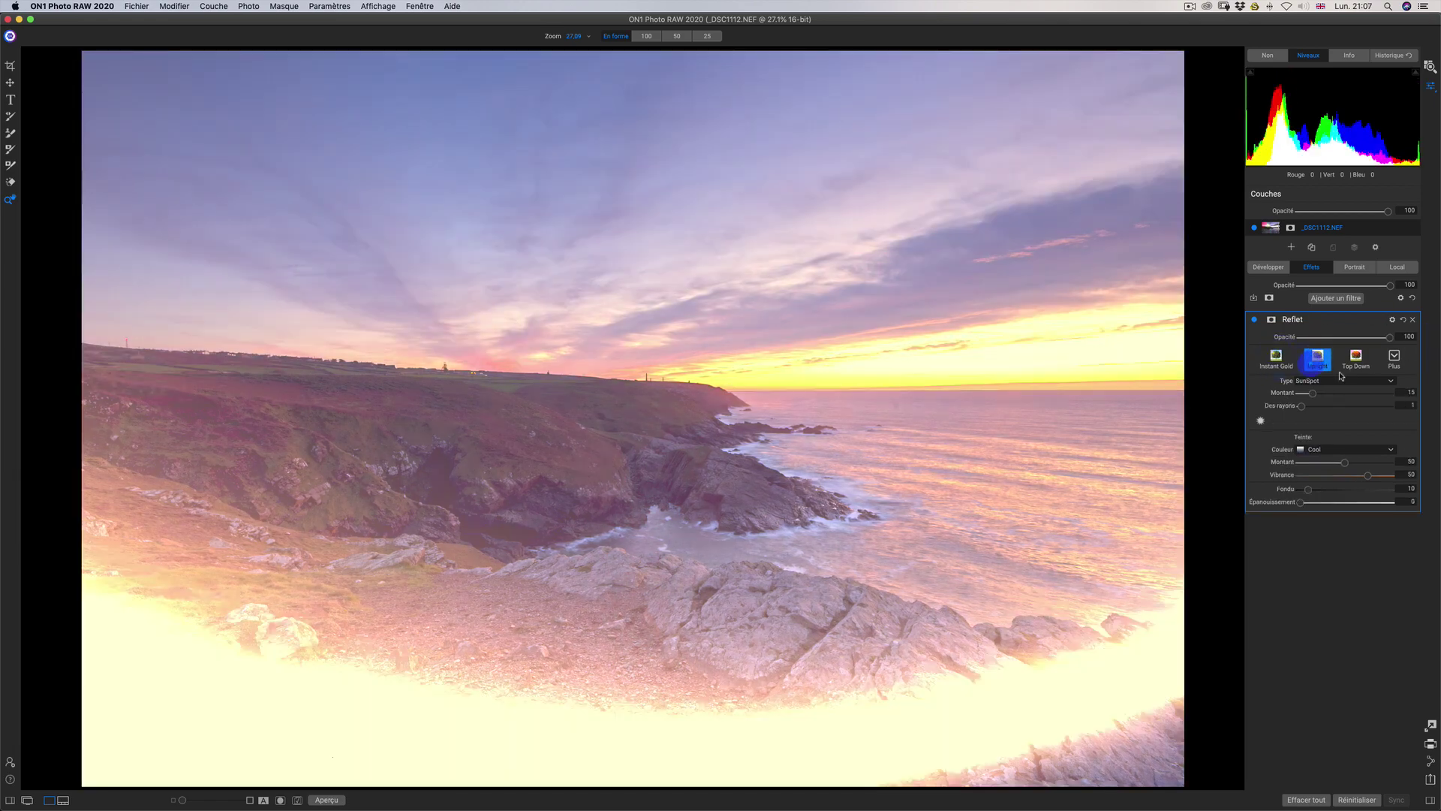
left_click(1355, 357)
left_click(1396, 357)
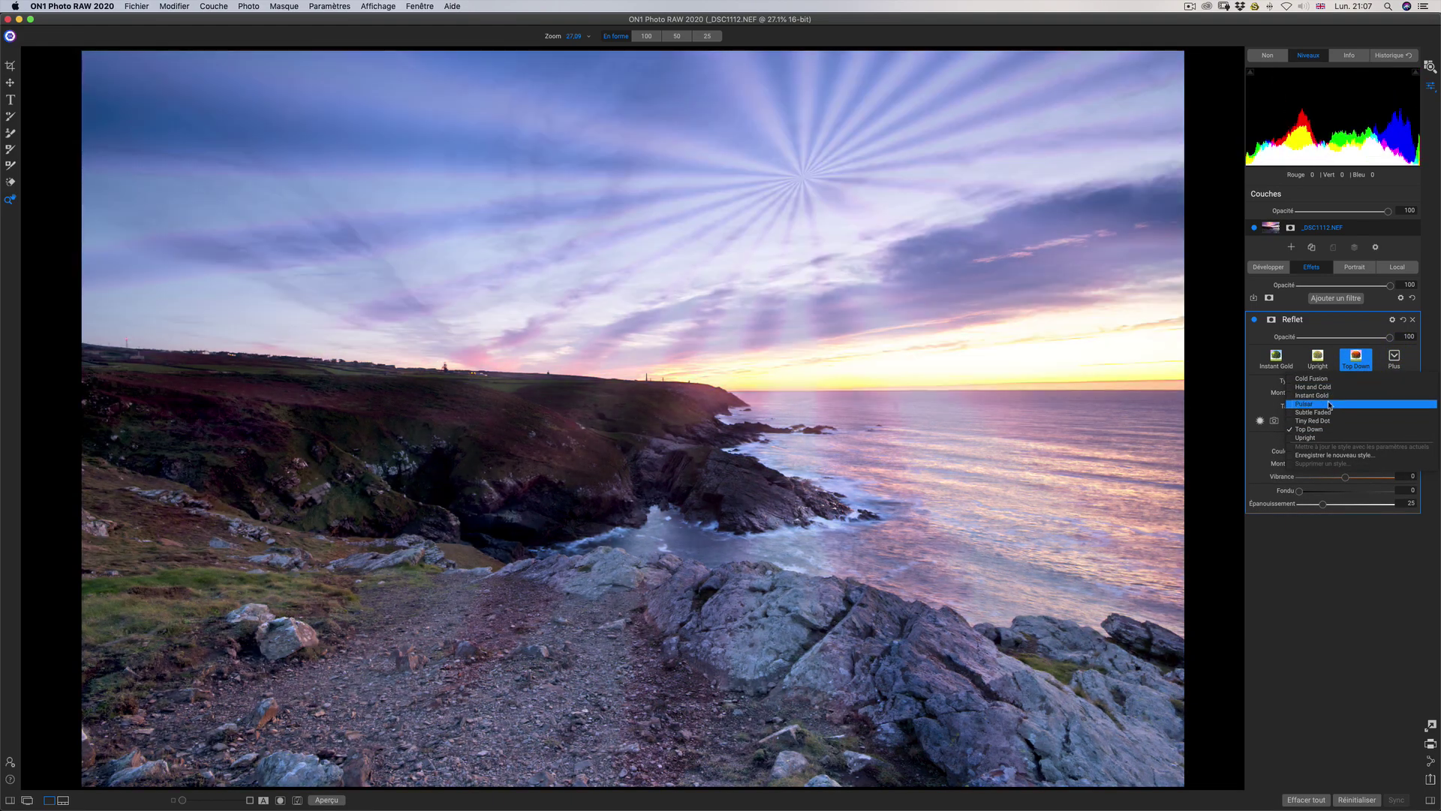
left_click(1330, 405)
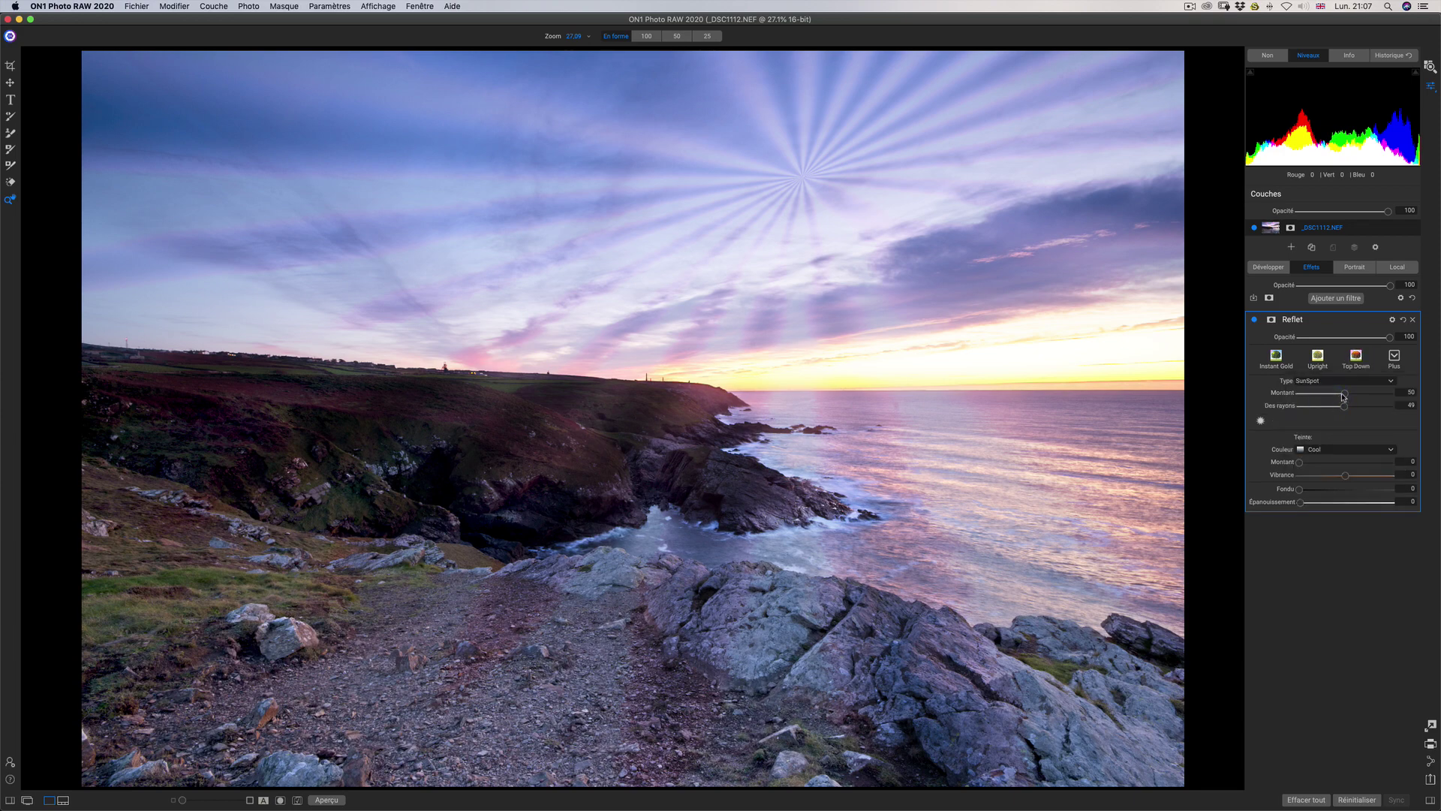
mouse_move(1344, 397)
left_mouse_down()
mouse_move(1246, 406)
mouse_move(1376, 393)
mouse_move(1299, 412)
mouse_move(1318, 409)
left_mouse_up()
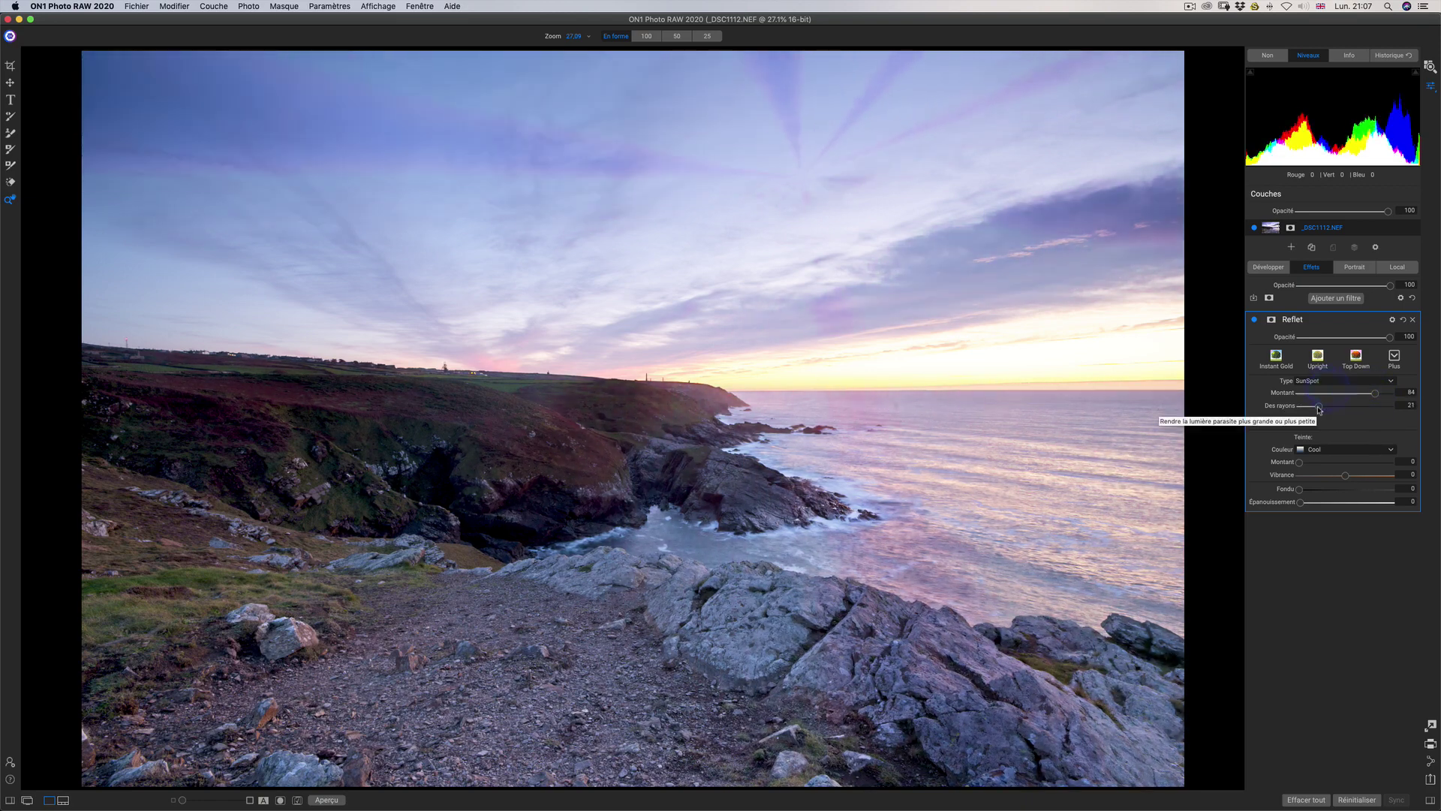
- Apply the Top Down style with amount 77 and give it an Oatmeal tint at amount 75
left_click(1355, 359)
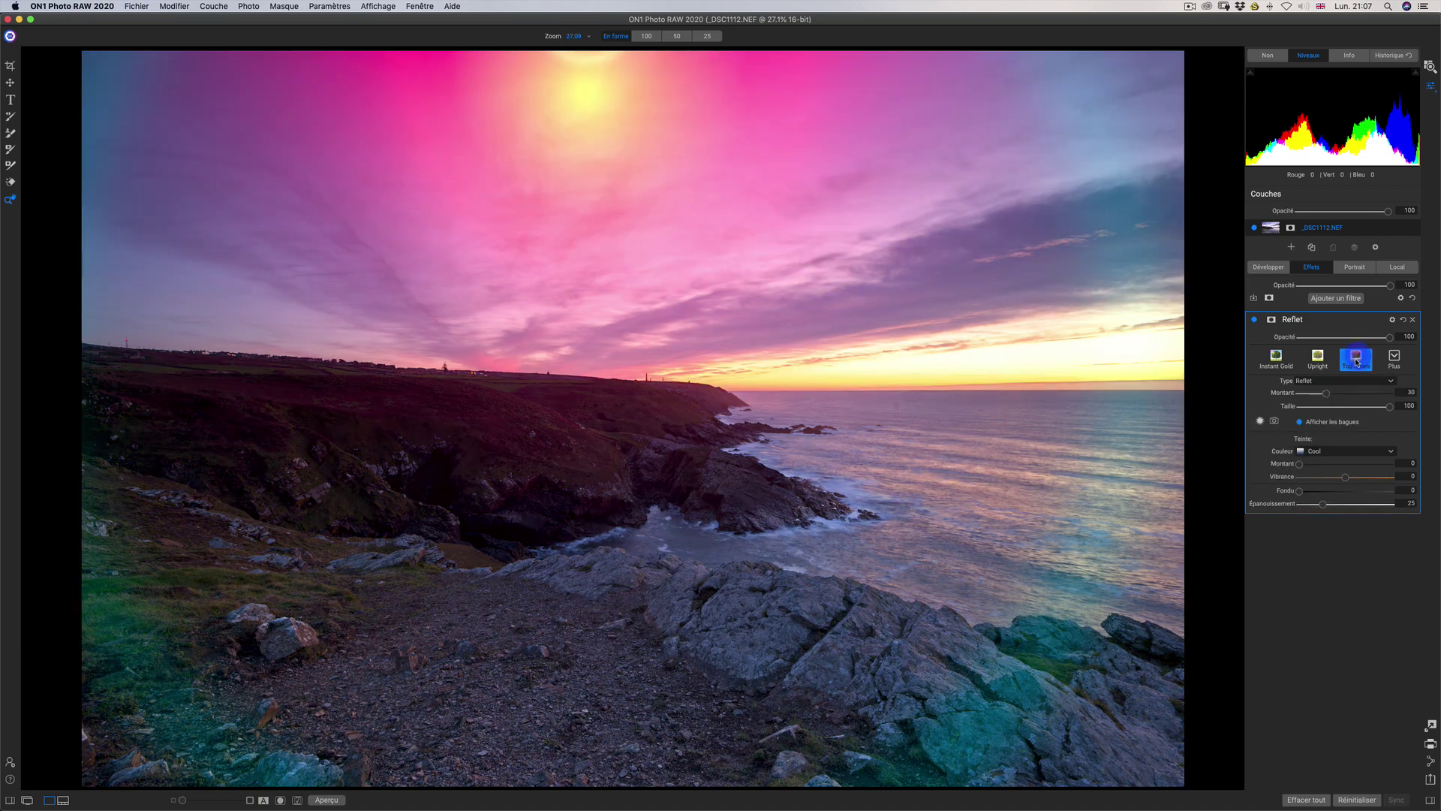
left_click_drag(1322, 393, 1368, 391)
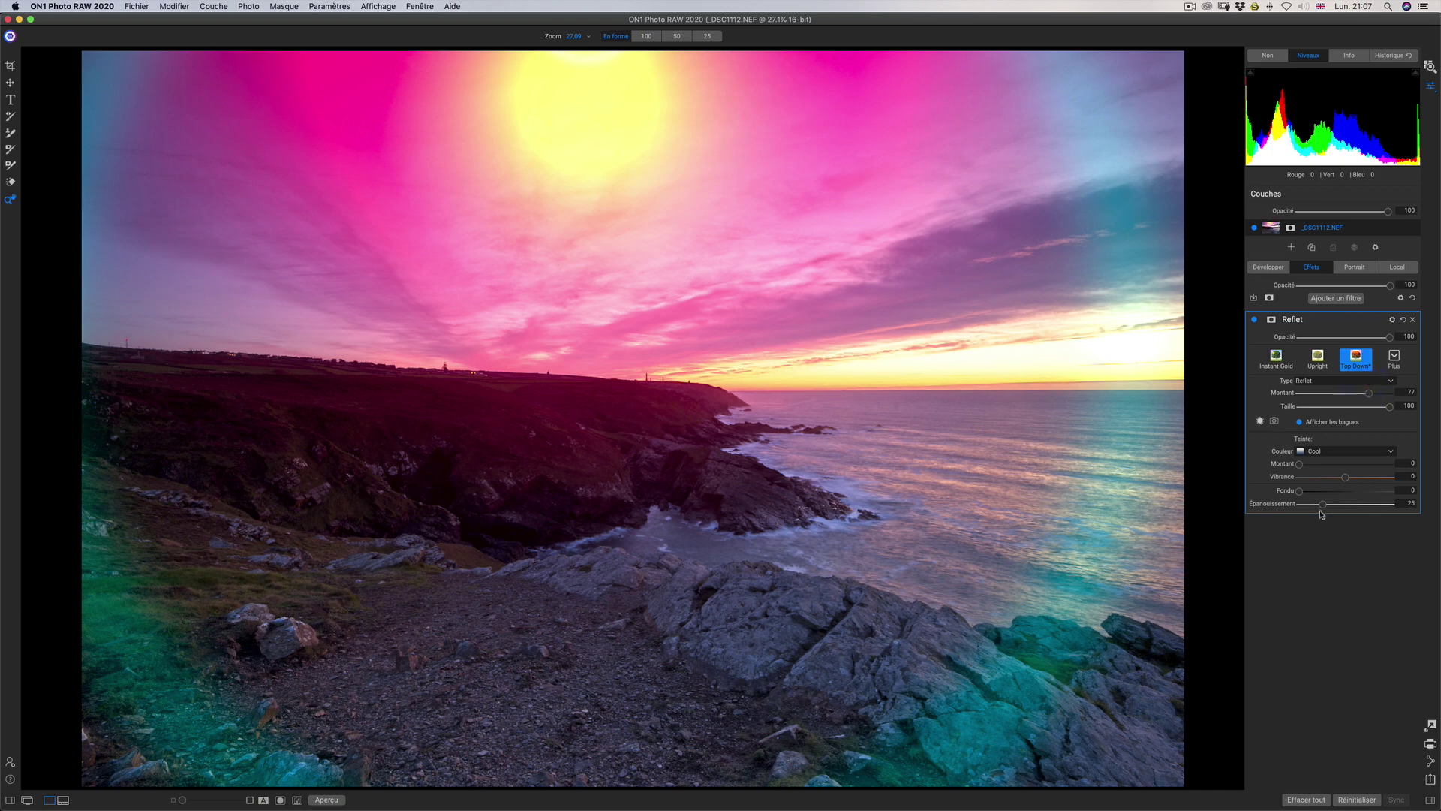
left_click(1335, 453)
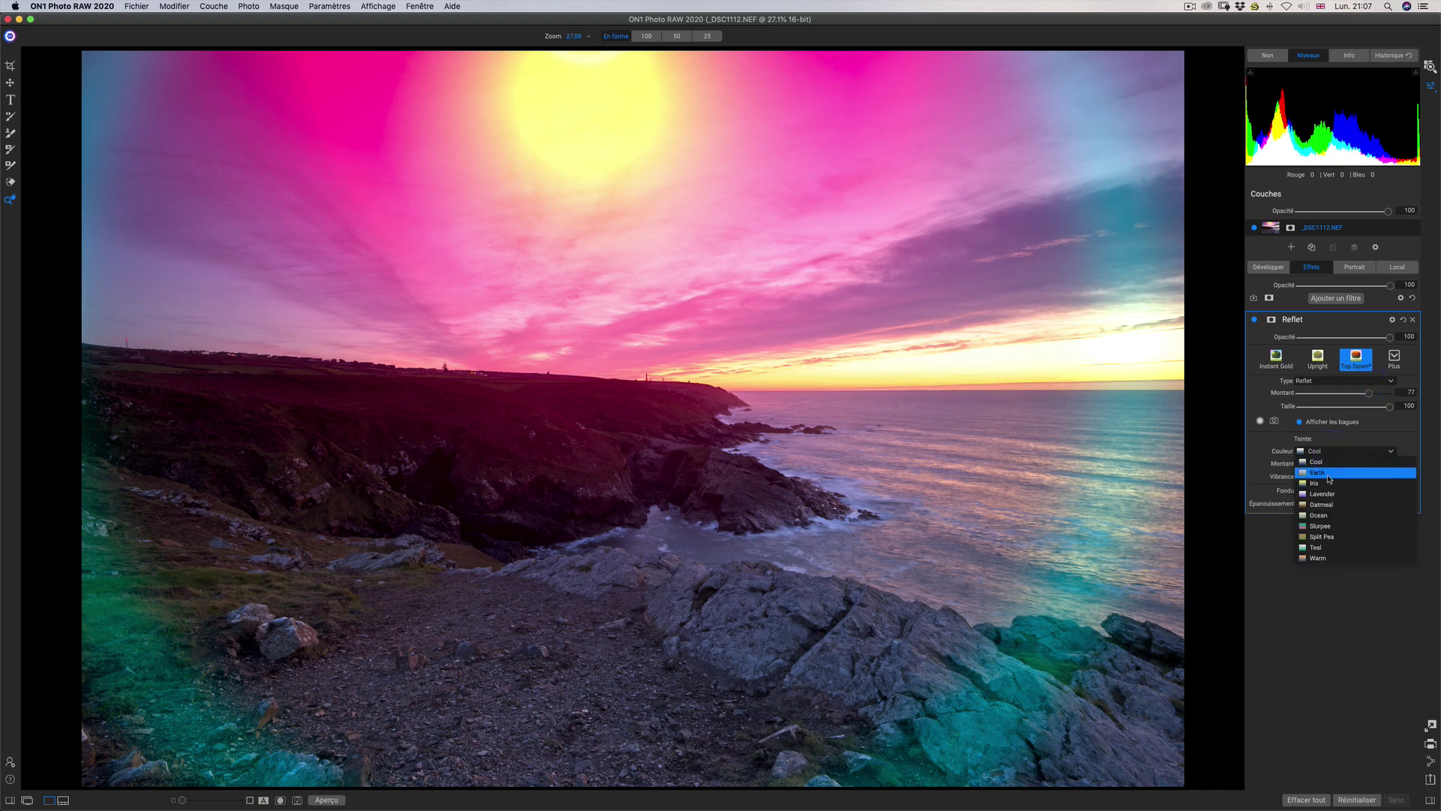
left_click(1328, 476)
left_click(1326, 454)
left_click(1328, 491)
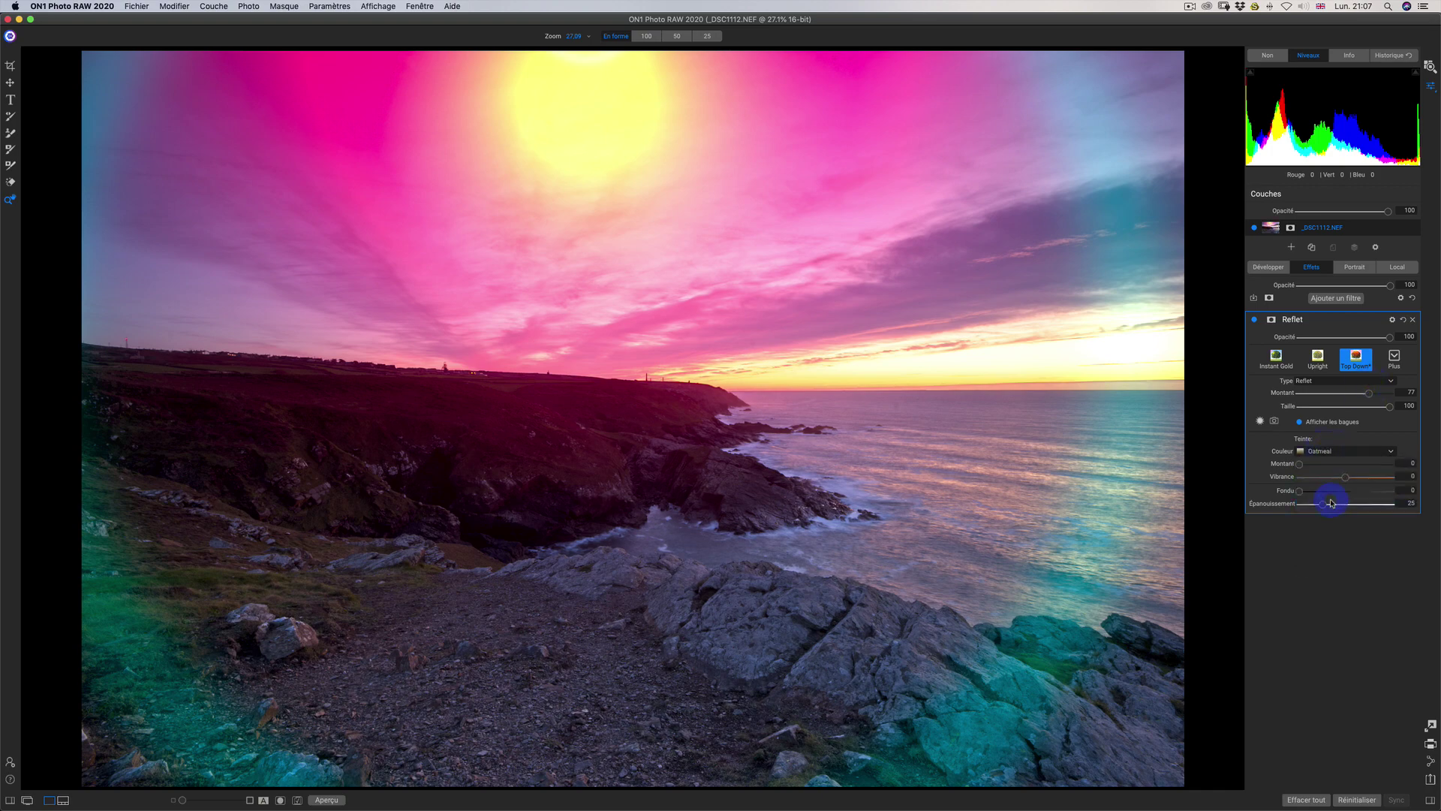
left_click_drag(1300, 465, 1362, 465)
- Try the Slurpee and Teal tint colours on the Reflet filter, ending with Warm
left_click(1350, 448)
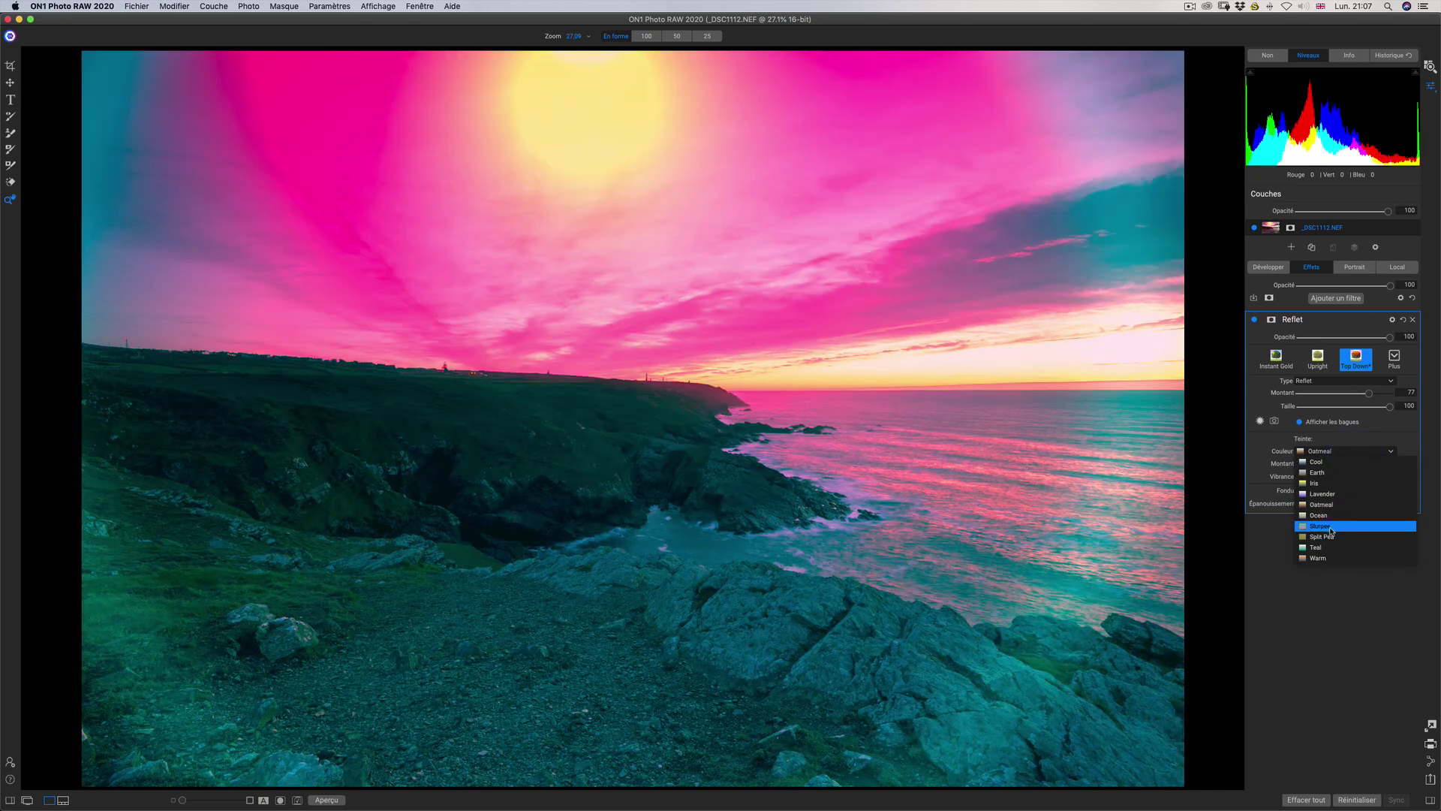
left_click(1330, 530)
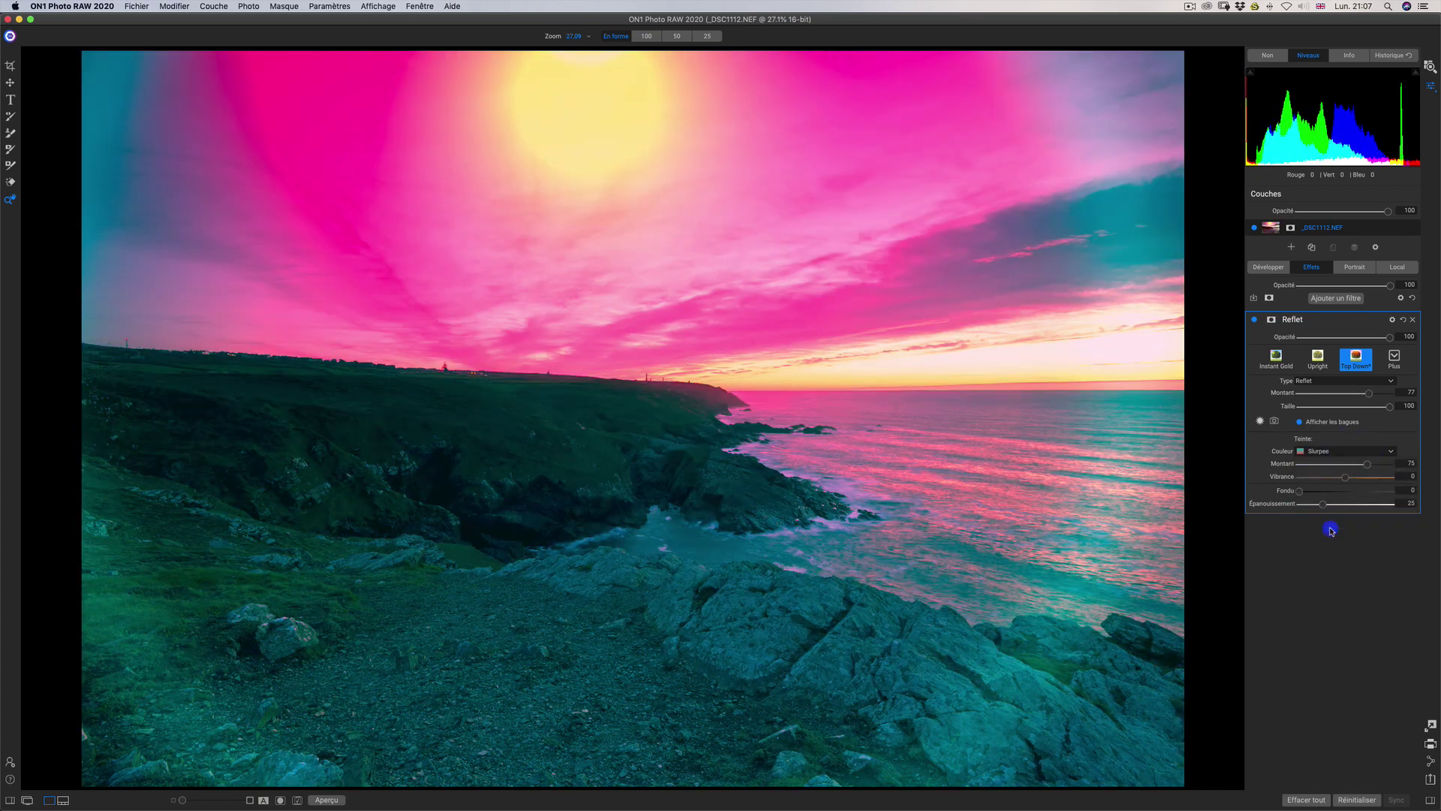
left_click(1329, 453)
key("Down")
key("Down")
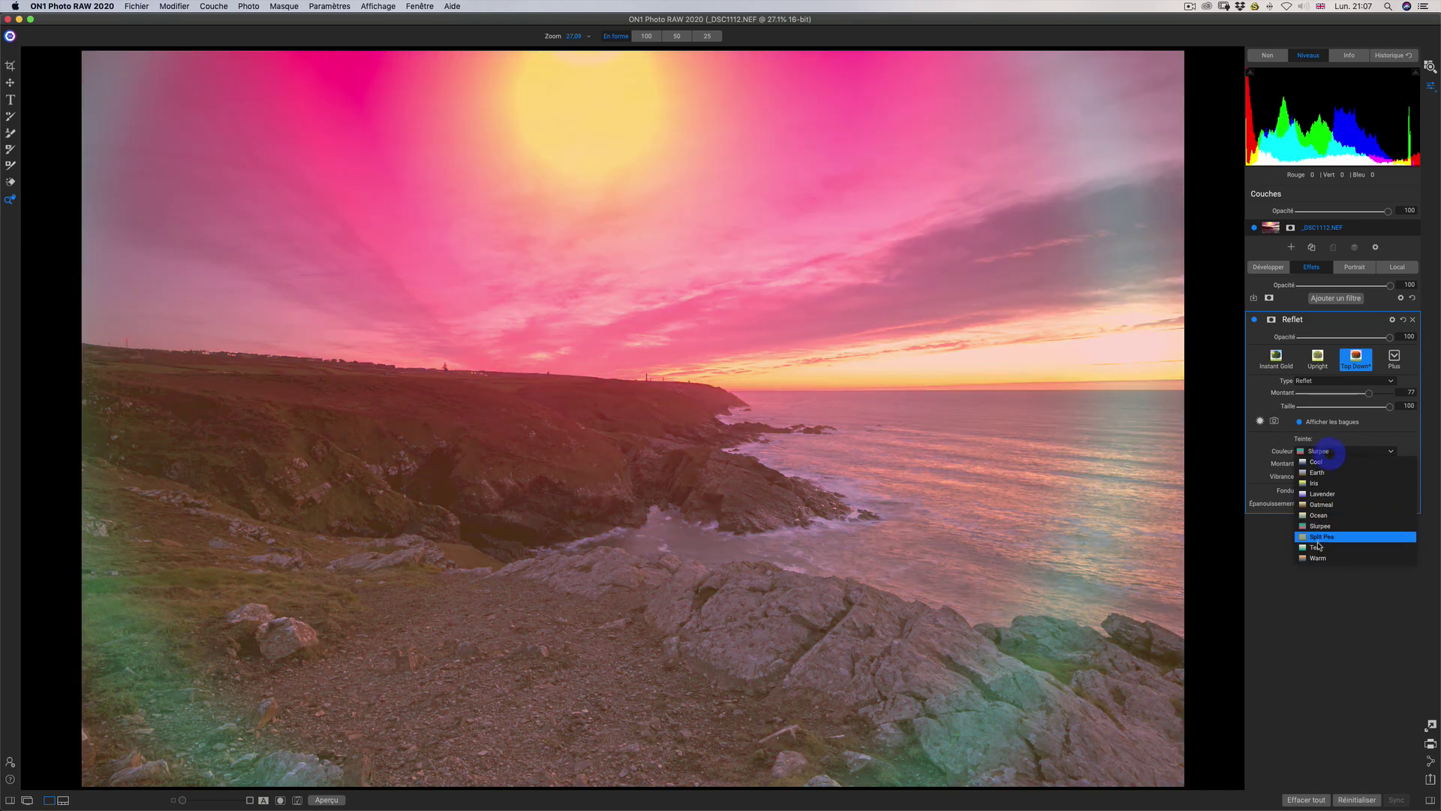
key("Return")
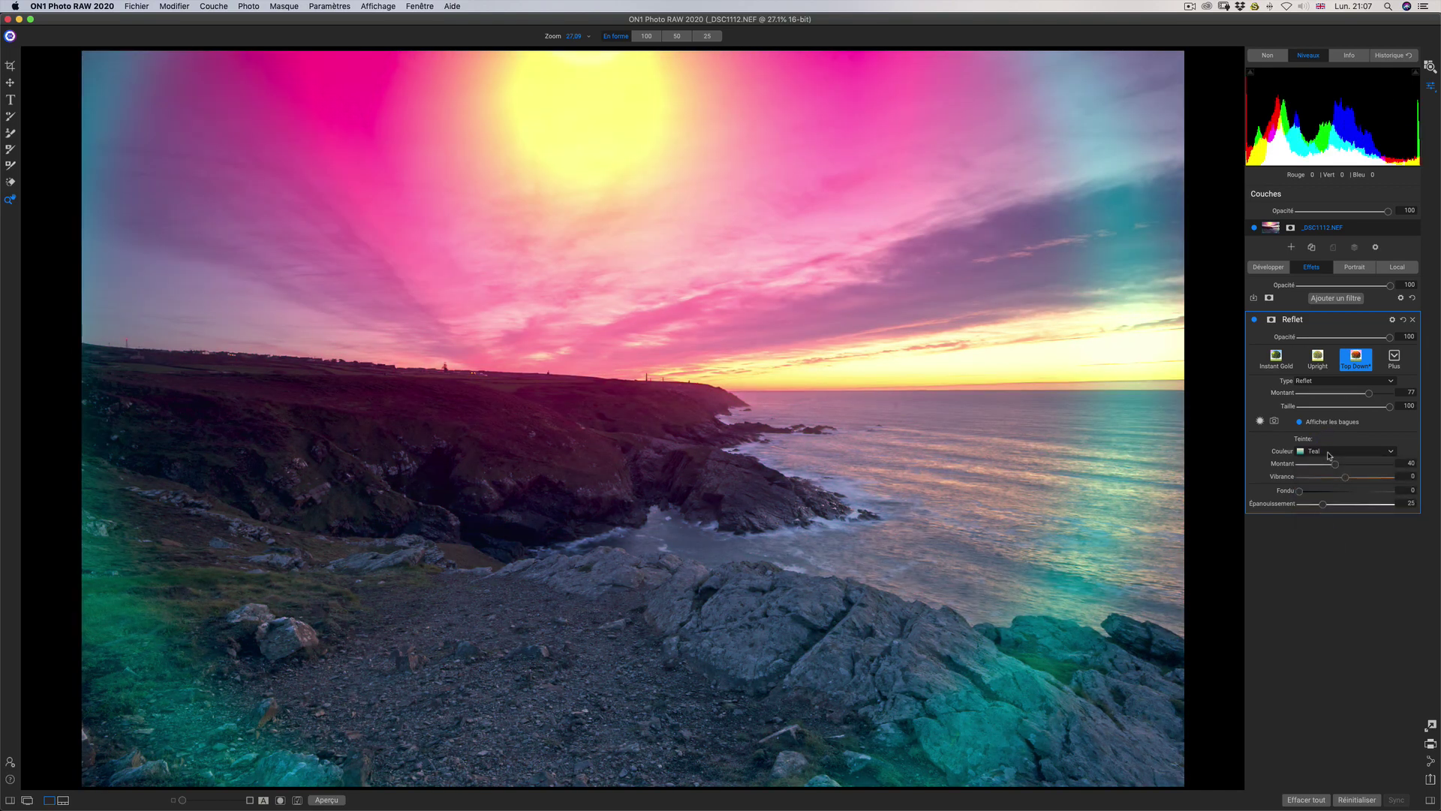
left_click(1329, 452)
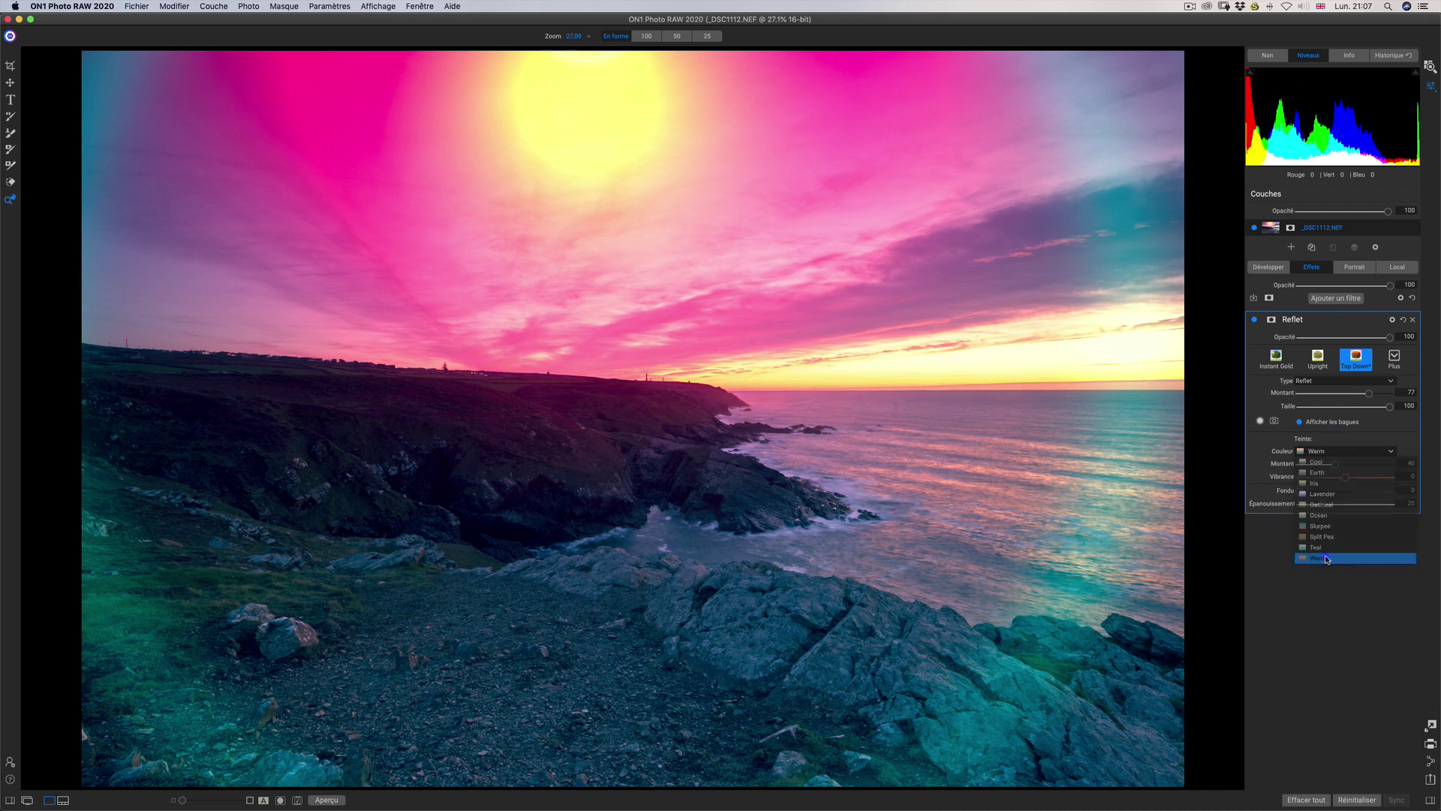
left_click(1327, 559)
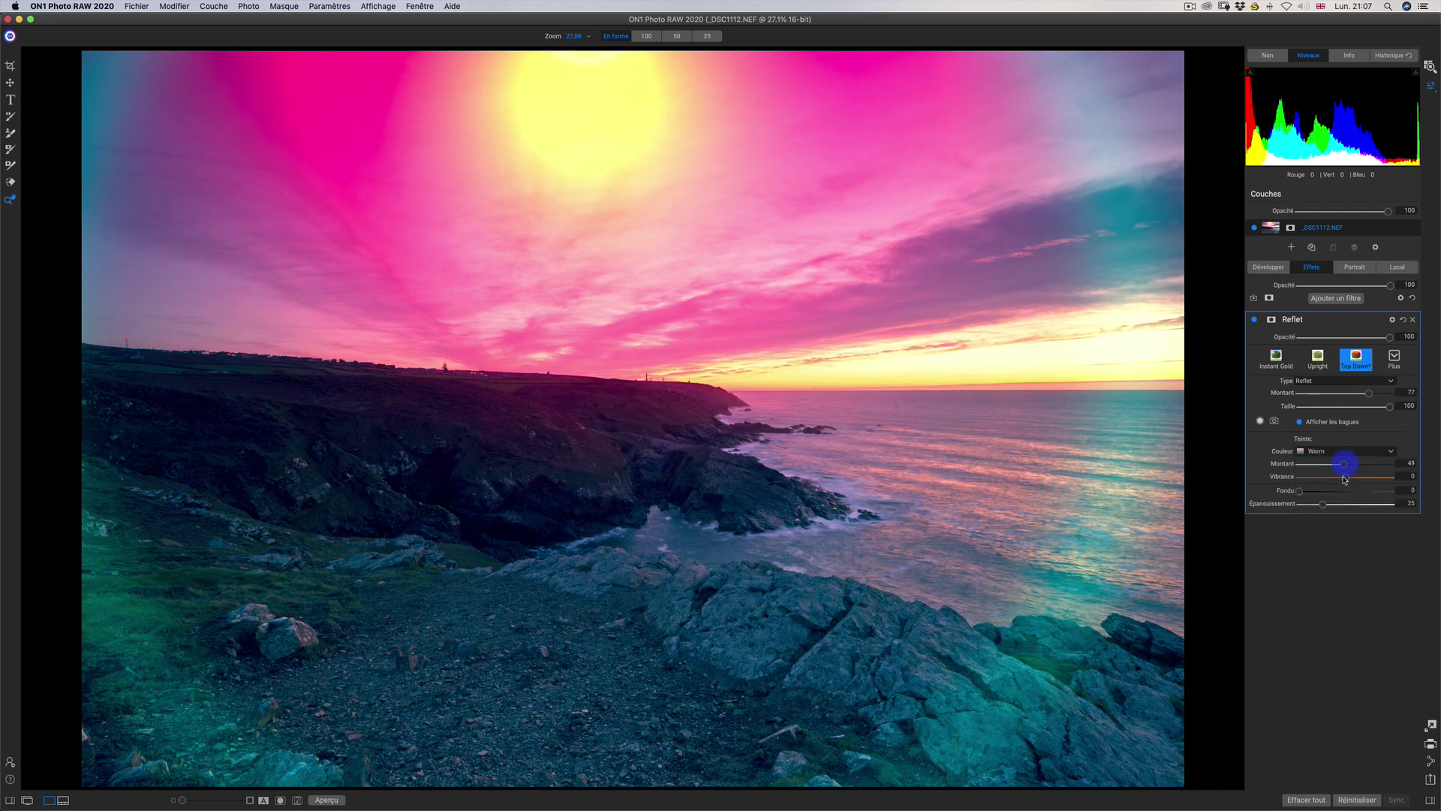
- Set the Reflet tint's amount to 49 and vibrance to 31, with Fondu at 94 and Épanouissement at 100
left_click_drag(1345, 477, 1126, 517)
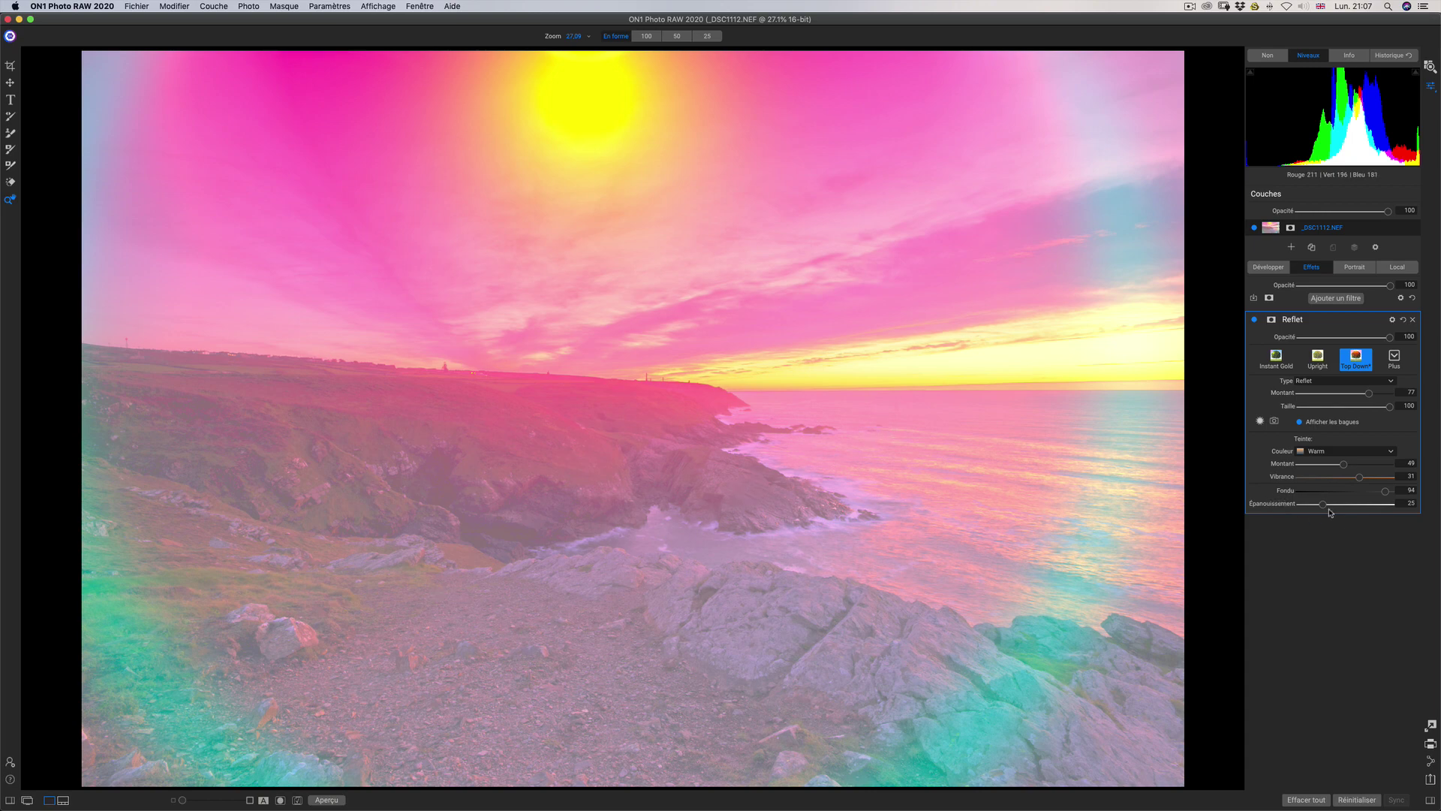
left_click_drag(1315, 505, 1419, 507)
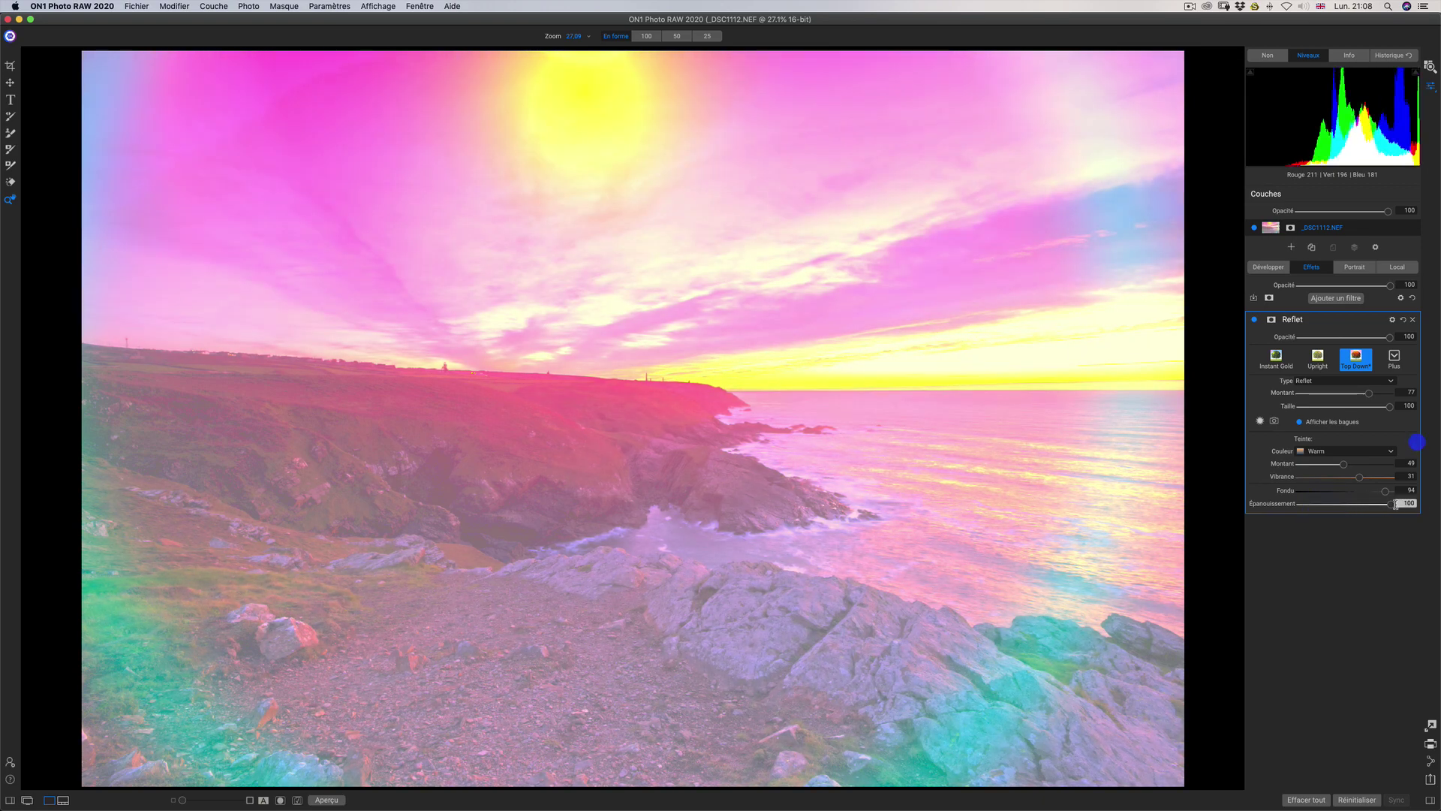
- Remove the Reflet filter and add the Réglage de la couleur filter in its place
left_click(1413, 321)
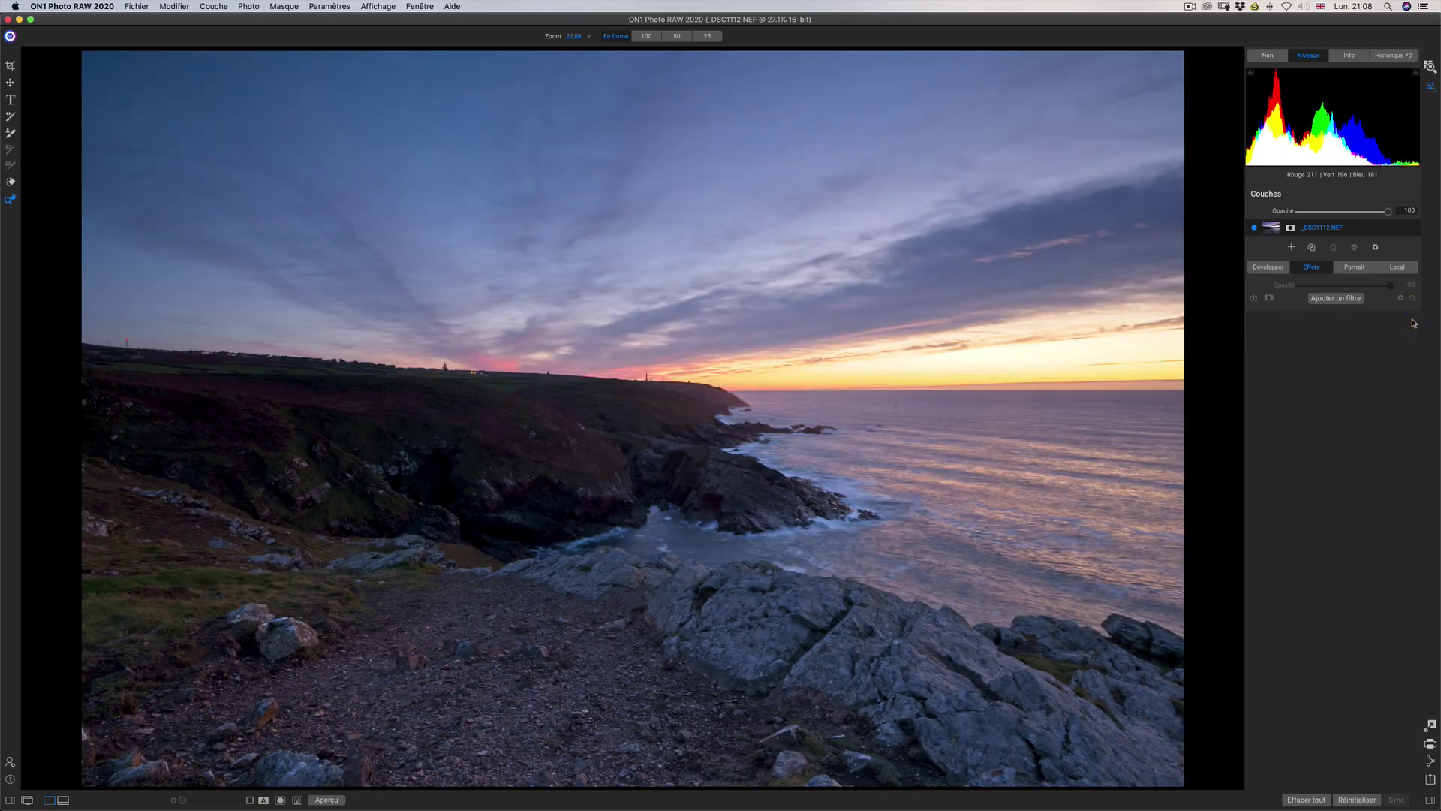
left_click(1334, 299)
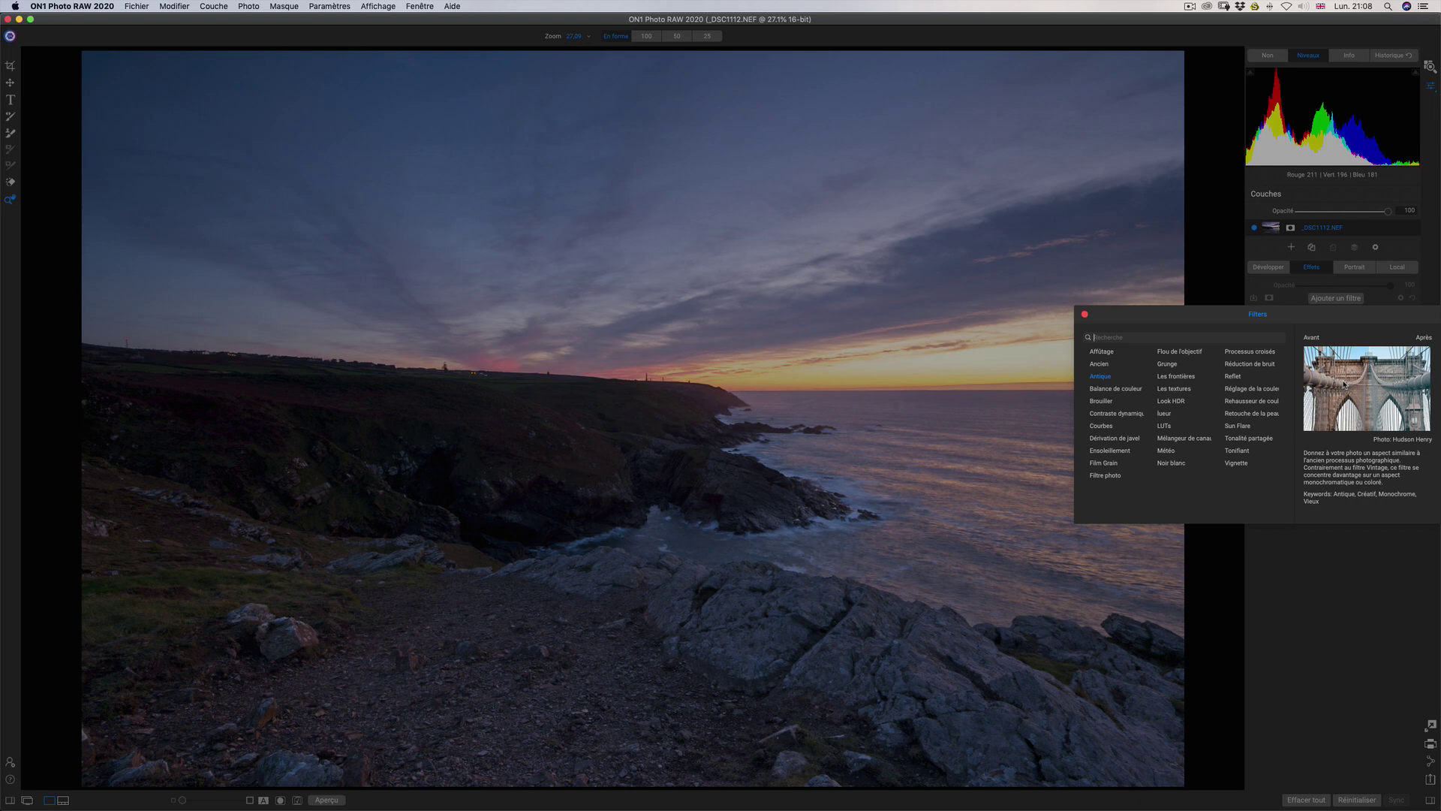
left_click(1268, 389)
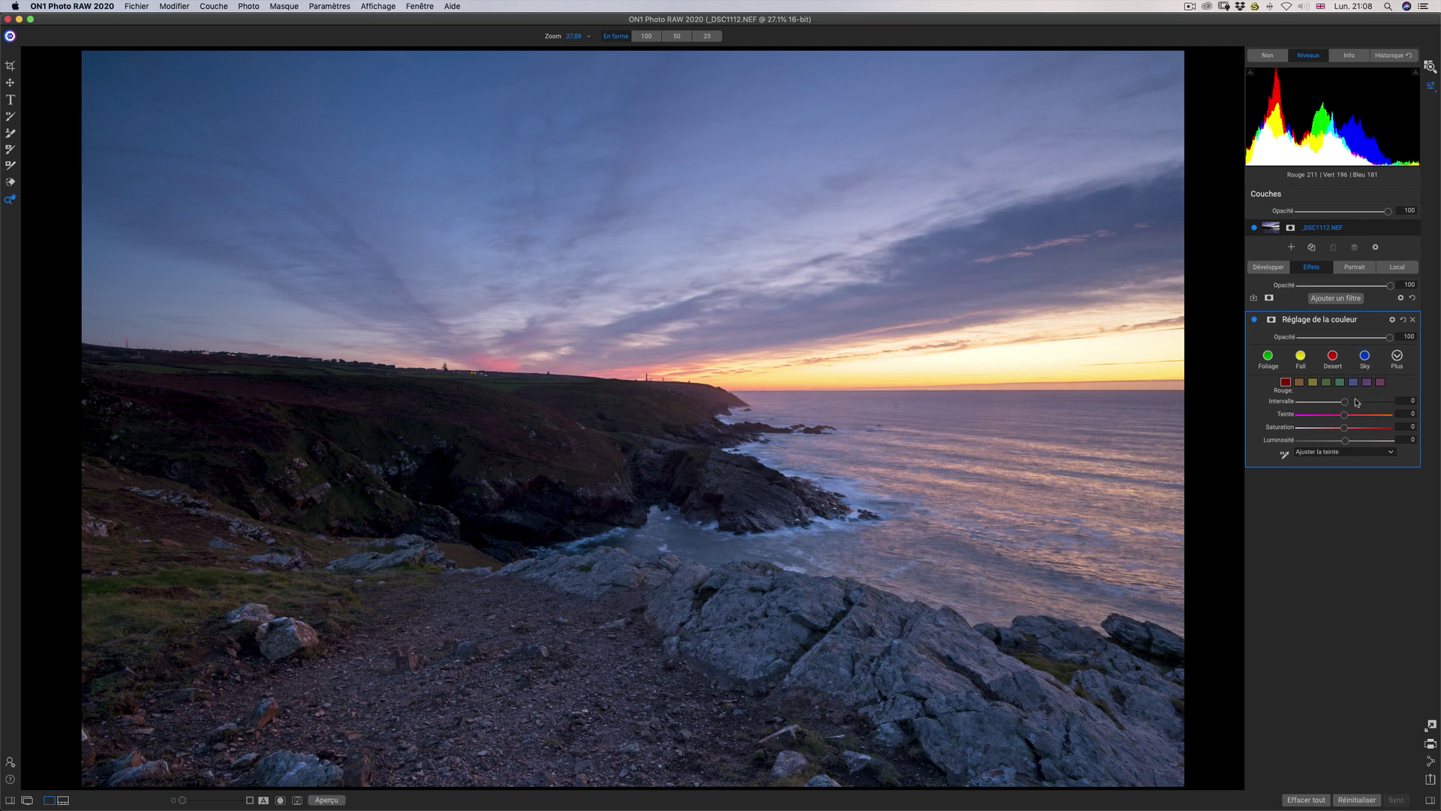
- Adjust the yellow range to saturation 50, luminosity -32, hue 28 and interval 100
left_click(1312, 382)
mouse_move(1343, 427)
left_mouse_down()
mouse_move(1317, 427)
mouse_move(1378, 427)
mouse_move(1282, 443)
mouse_move(1358, 441)
mouse_move(1323, 441)
left_mouse_up()
left_click(1343, 428)
left_click(1319, 441)
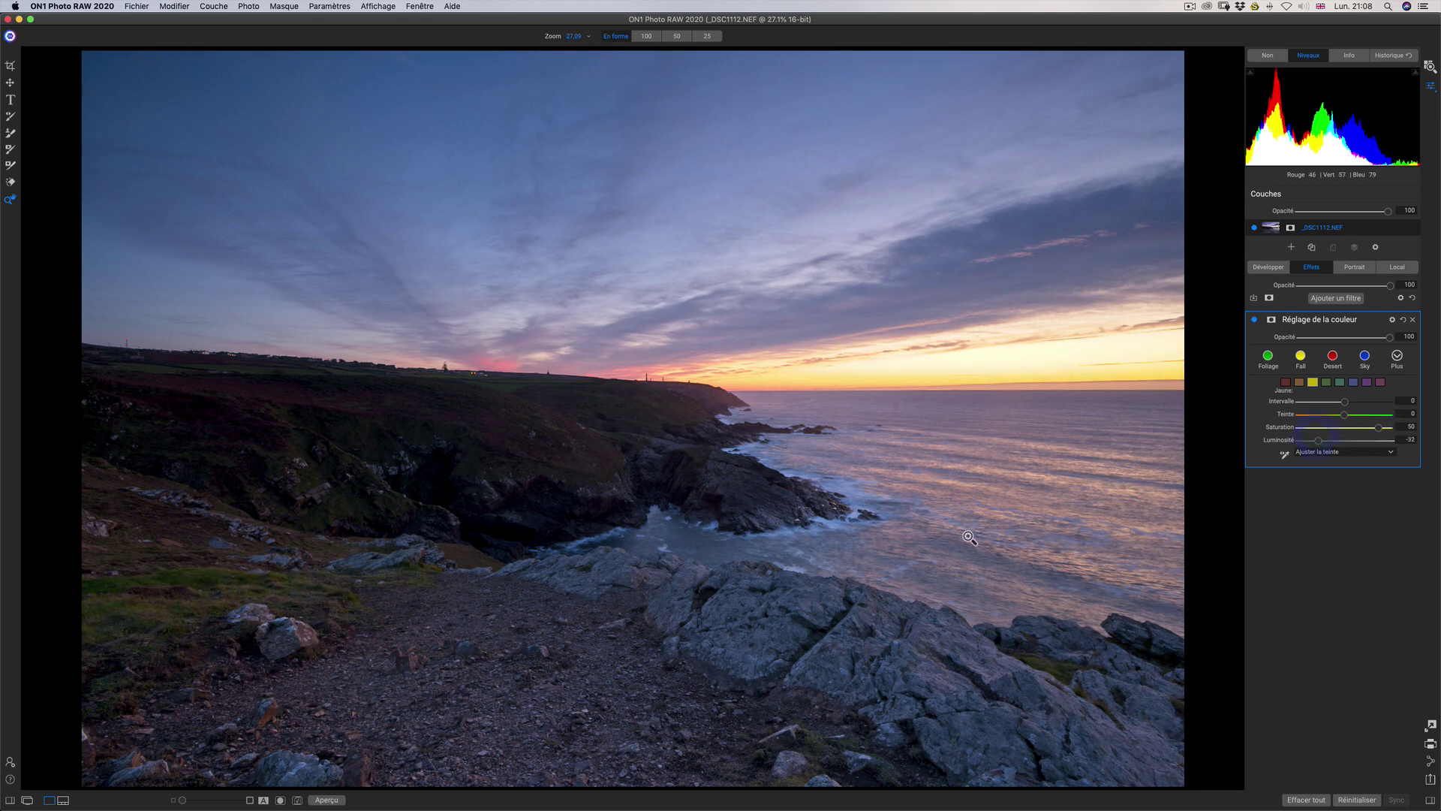
mouse_move(1345, 418)
left_mouse_down()
mouse_move(1379, 418)
mouse_move(1347, 418)
mouse_move(1367, 418)
left_mouse_up()
left_click(1389, 402)
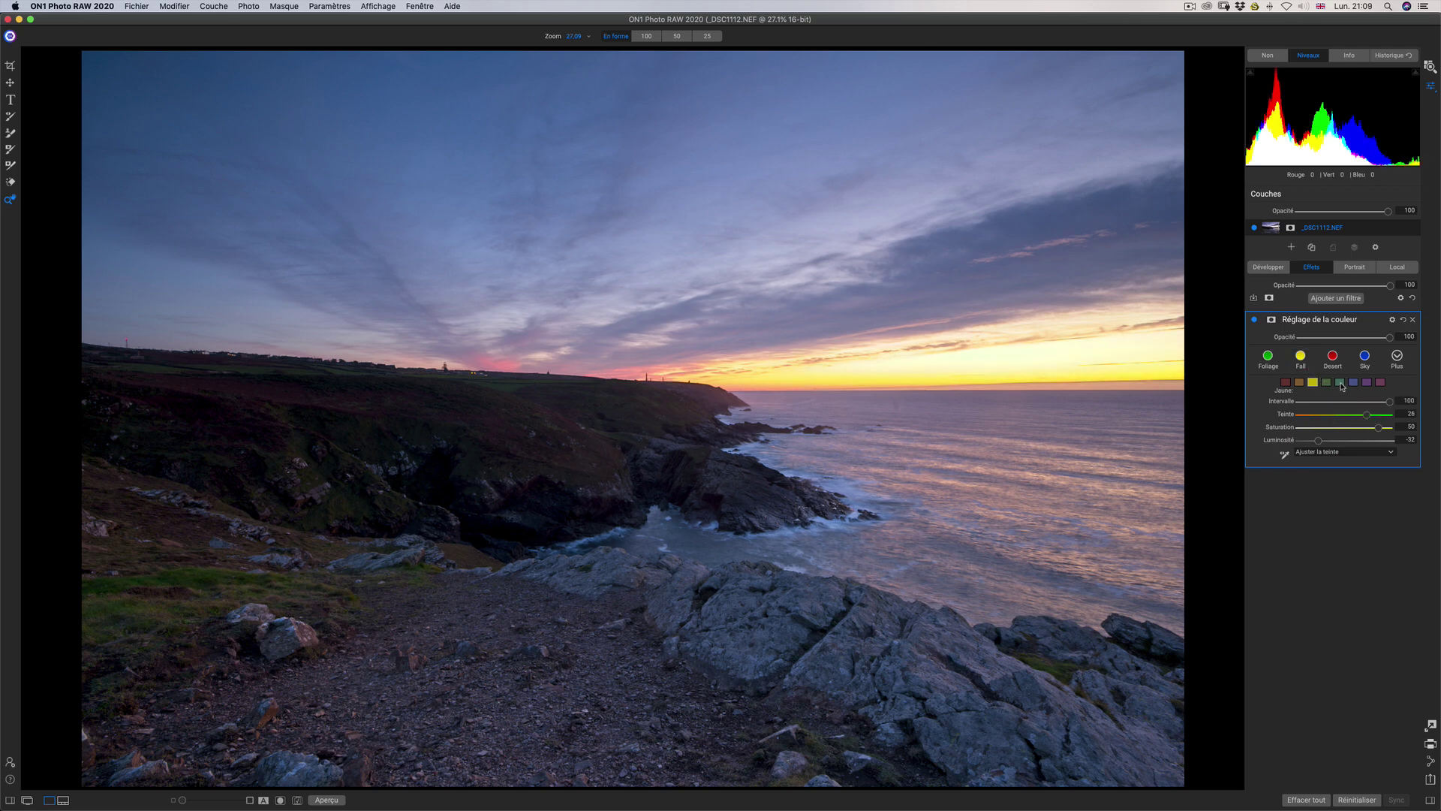
- Set the red range's saturation to 9 and its luminosity to 32
left_click(1287, 384)
mouse_move(1365, 429)
left_mouse_down()
mouse_move(1344, 427)
mouse_move(1381, 428)
mouse_move(1256, 430)
mouse_move(1372, 425)
mouse_move(1354, 436)
mouse_move(1375, 441)
left_mouse_up()
- Shift the blue hue toward purple by adjusting the sky directly on the image in Ajuster la teinte mode
left_click(1366, 451)
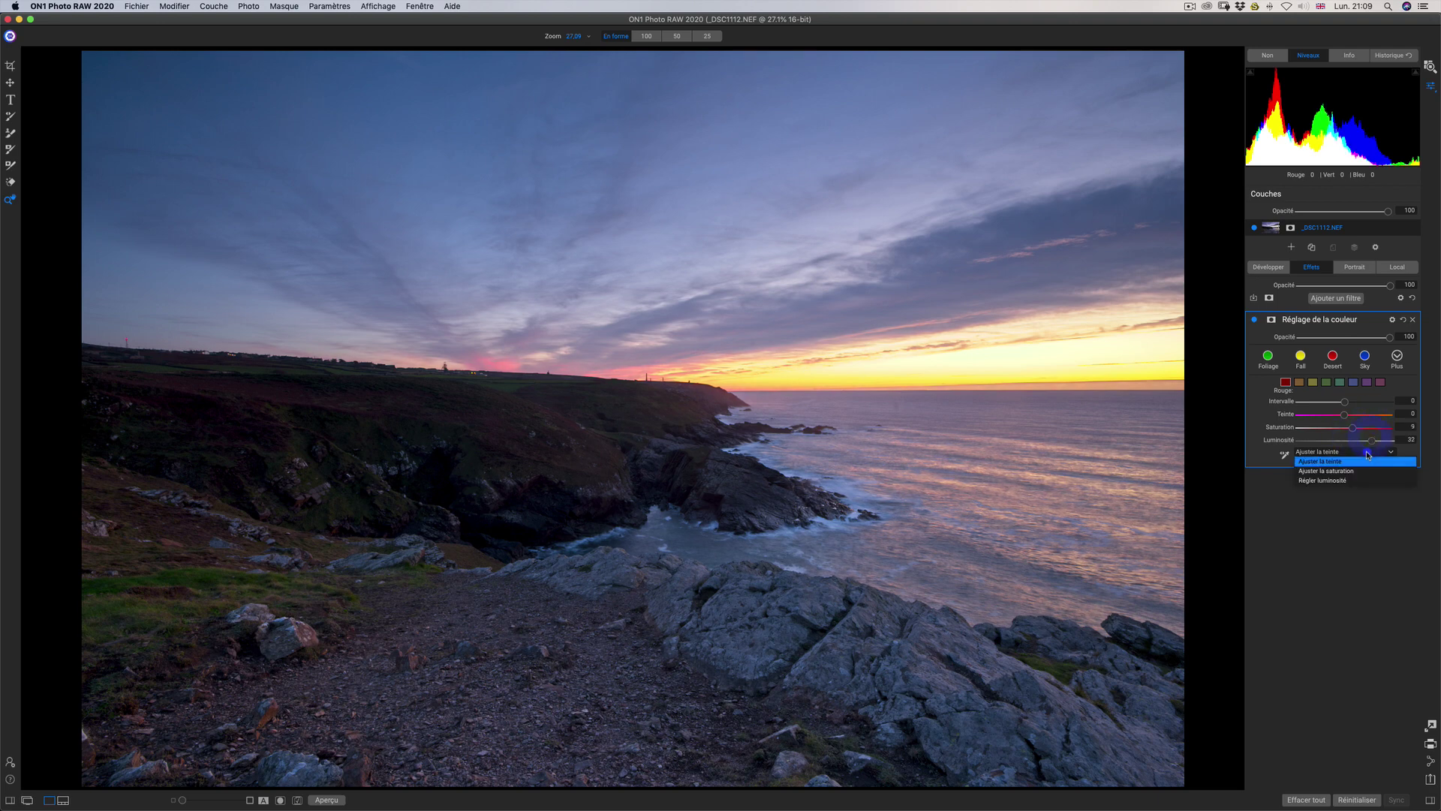
left_click(1367, 460)
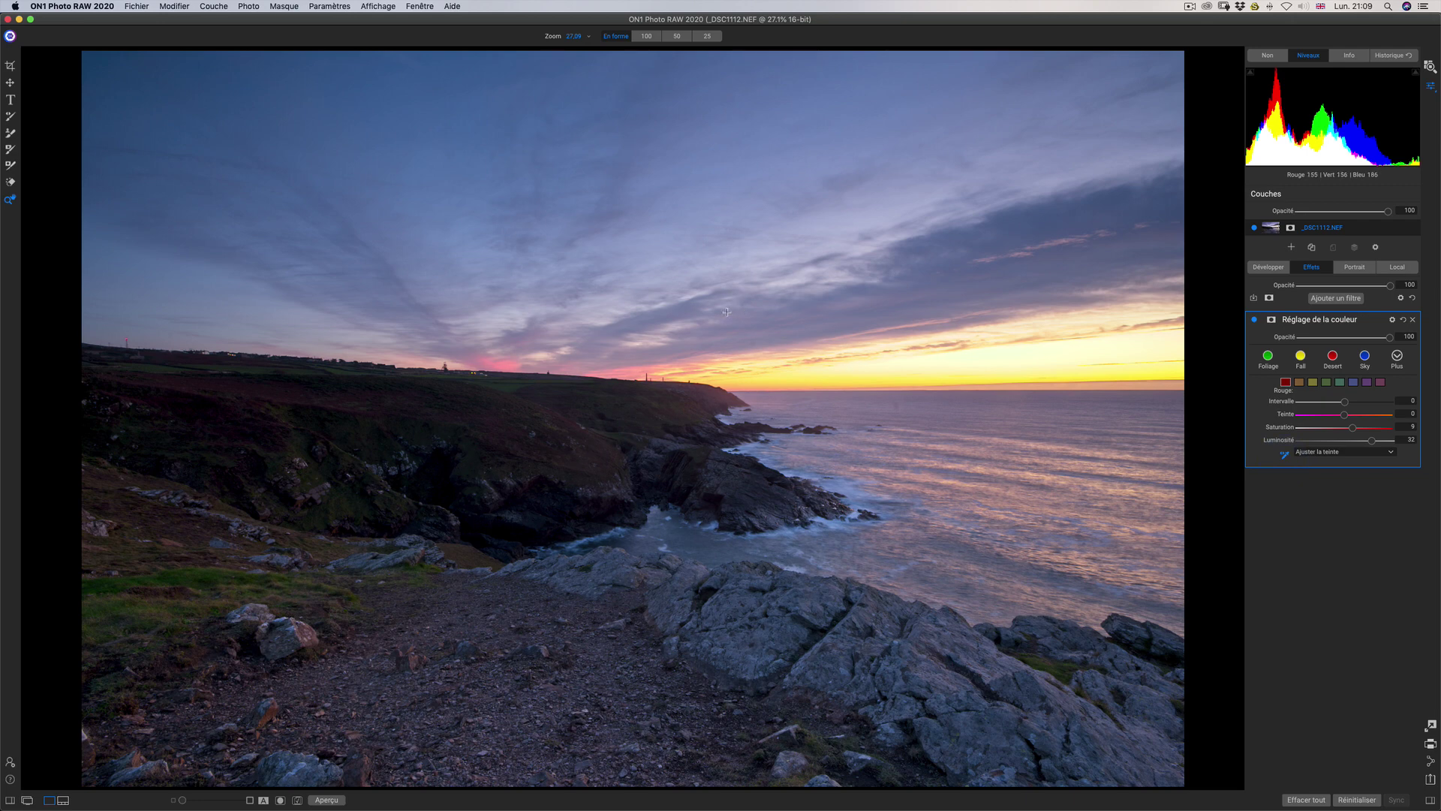
left_click_drag(755, 323, 956, 310)
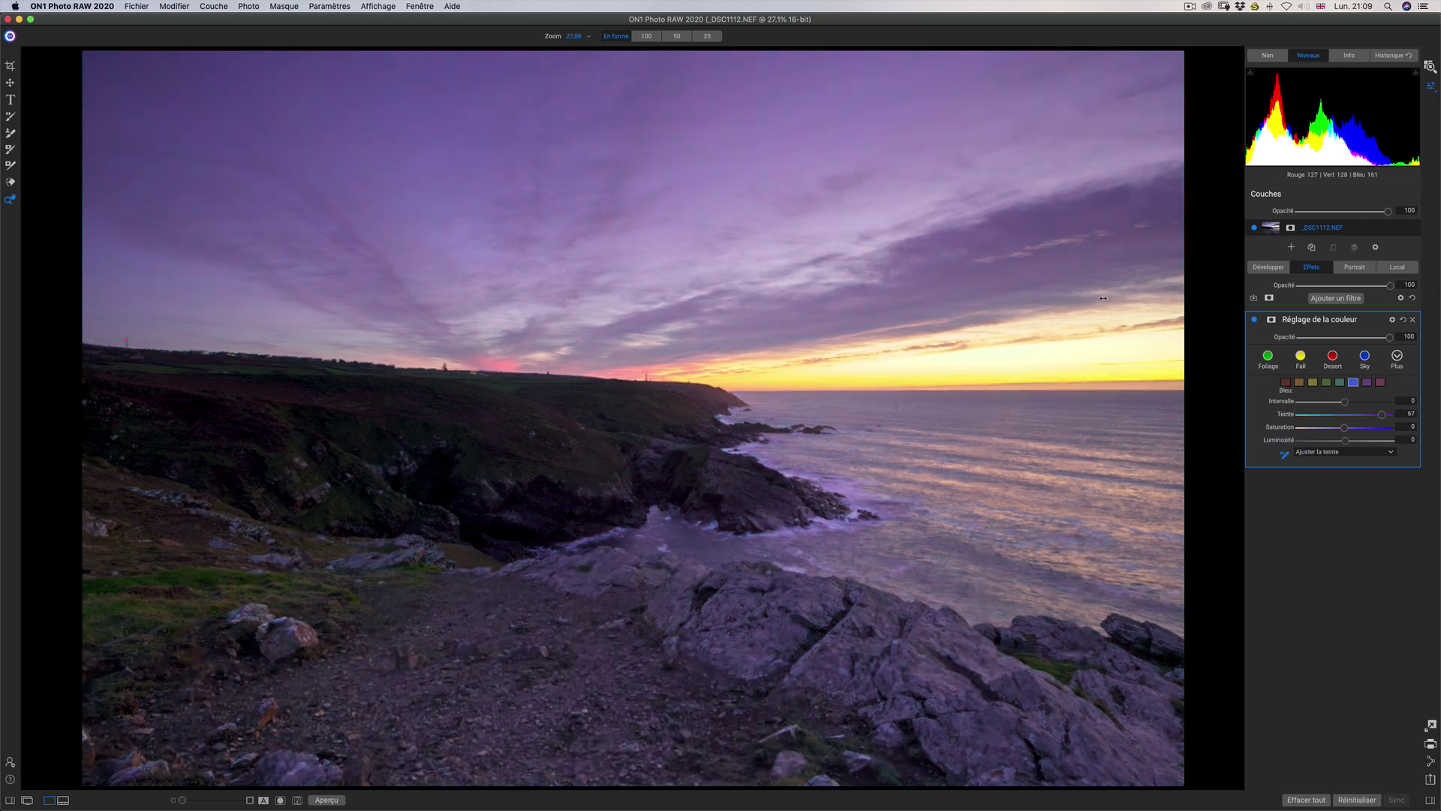
left_click_drag(1104, 298, 882, 318)
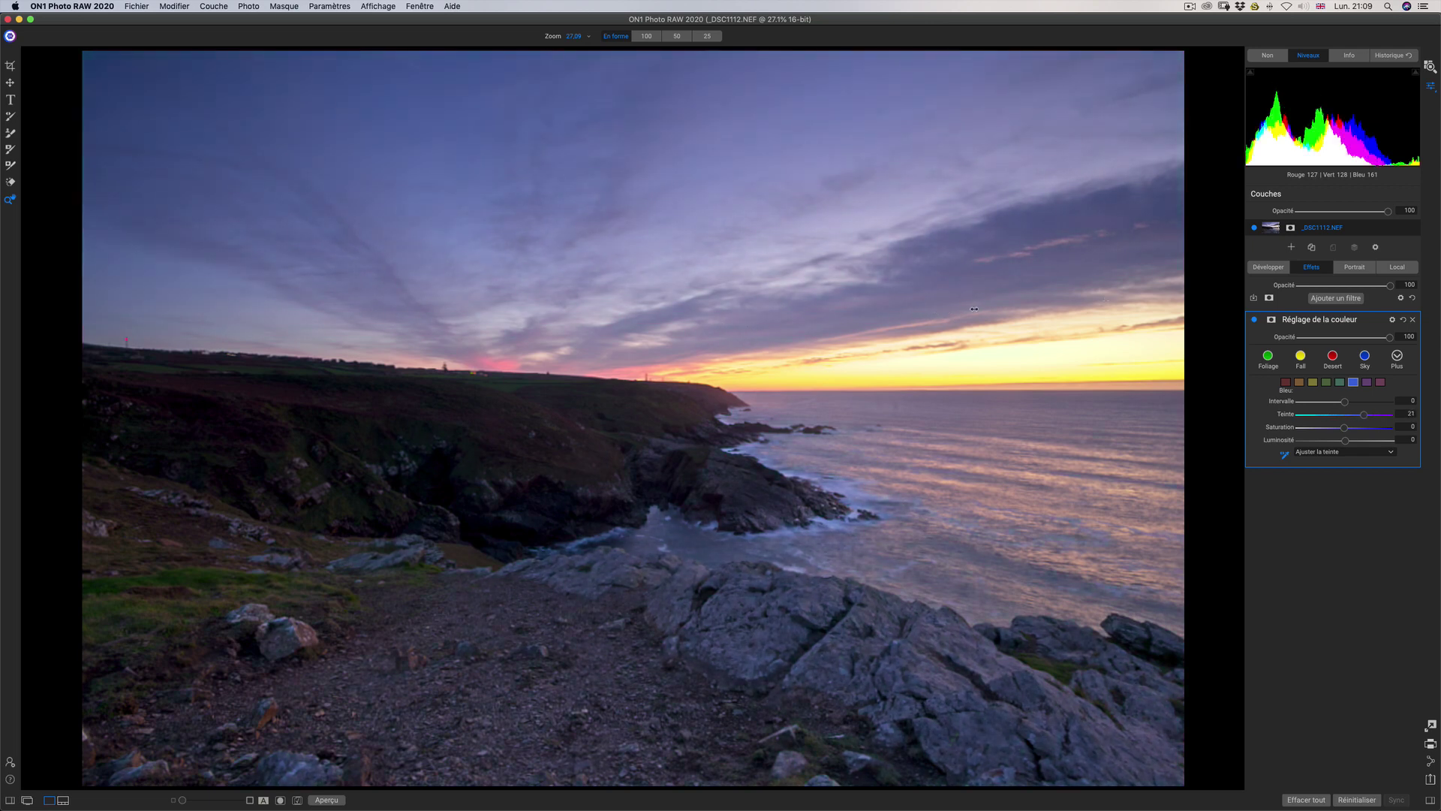
left_click_drag(729, 330, 1118, 305)
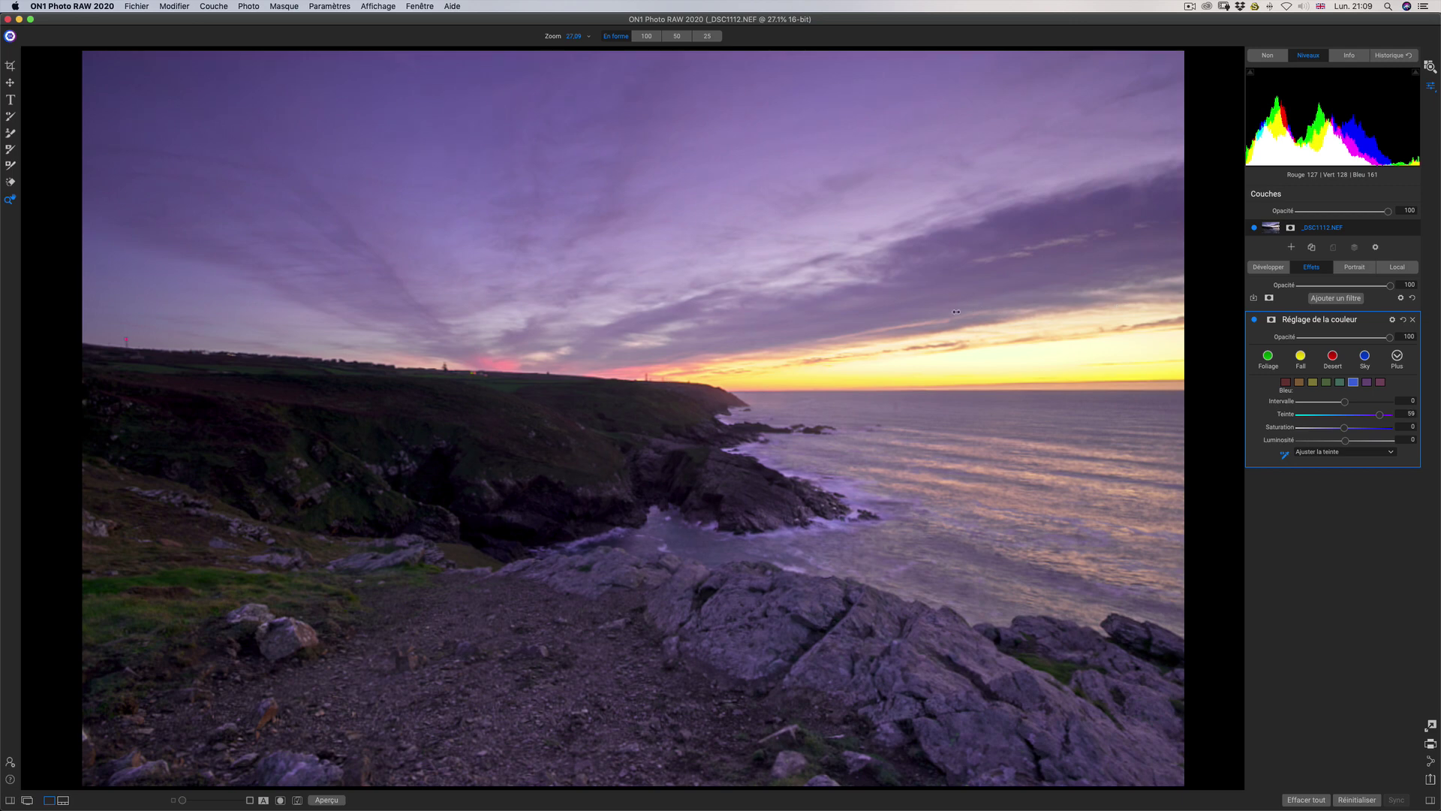
left_click_drag(770, 318, 1107, 290)
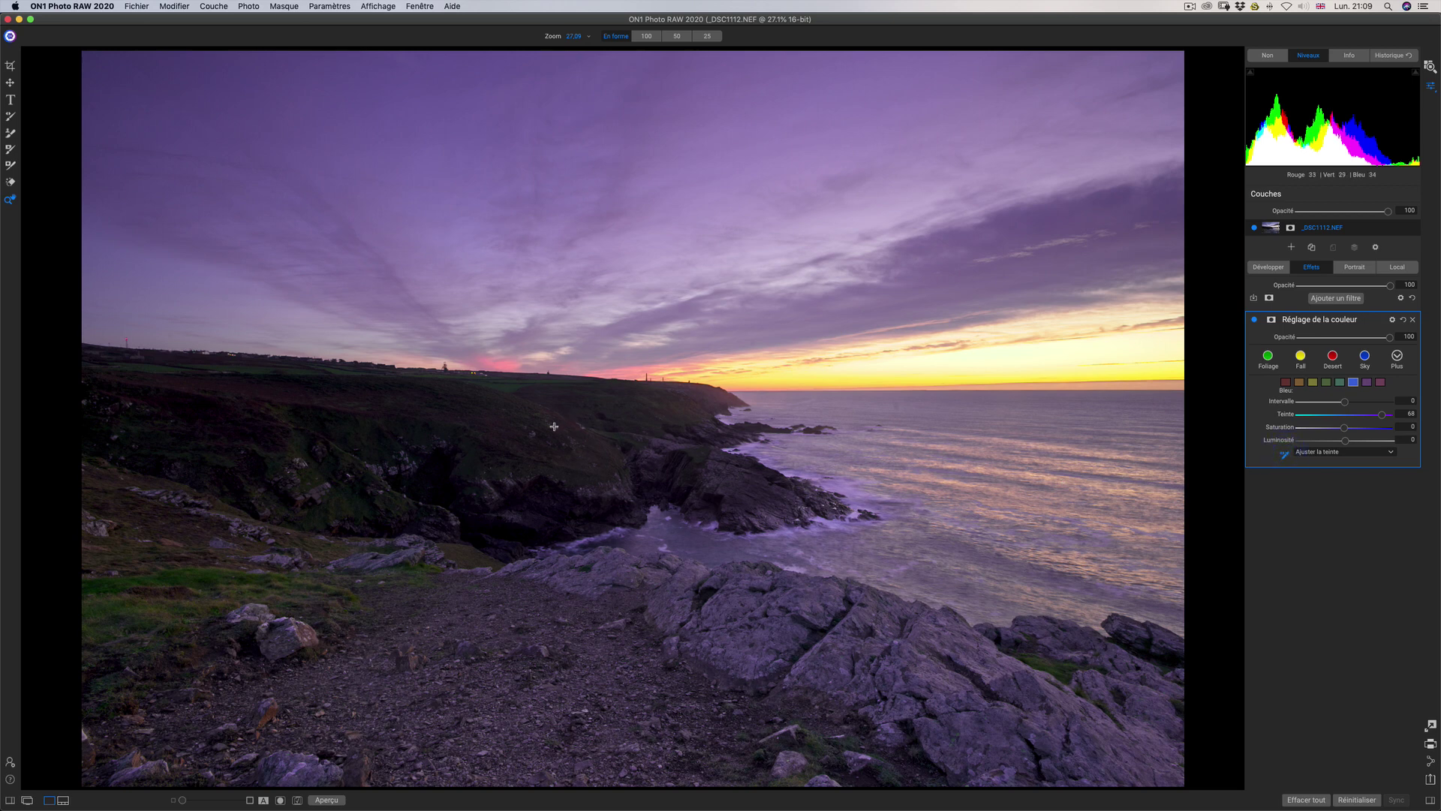
- Shift the orange hue toward yellow and set the blue hue to 67 with the on-image targeted adjustment
left_click_drag(589, 430, 522, 454)
left_click(1044, 455)
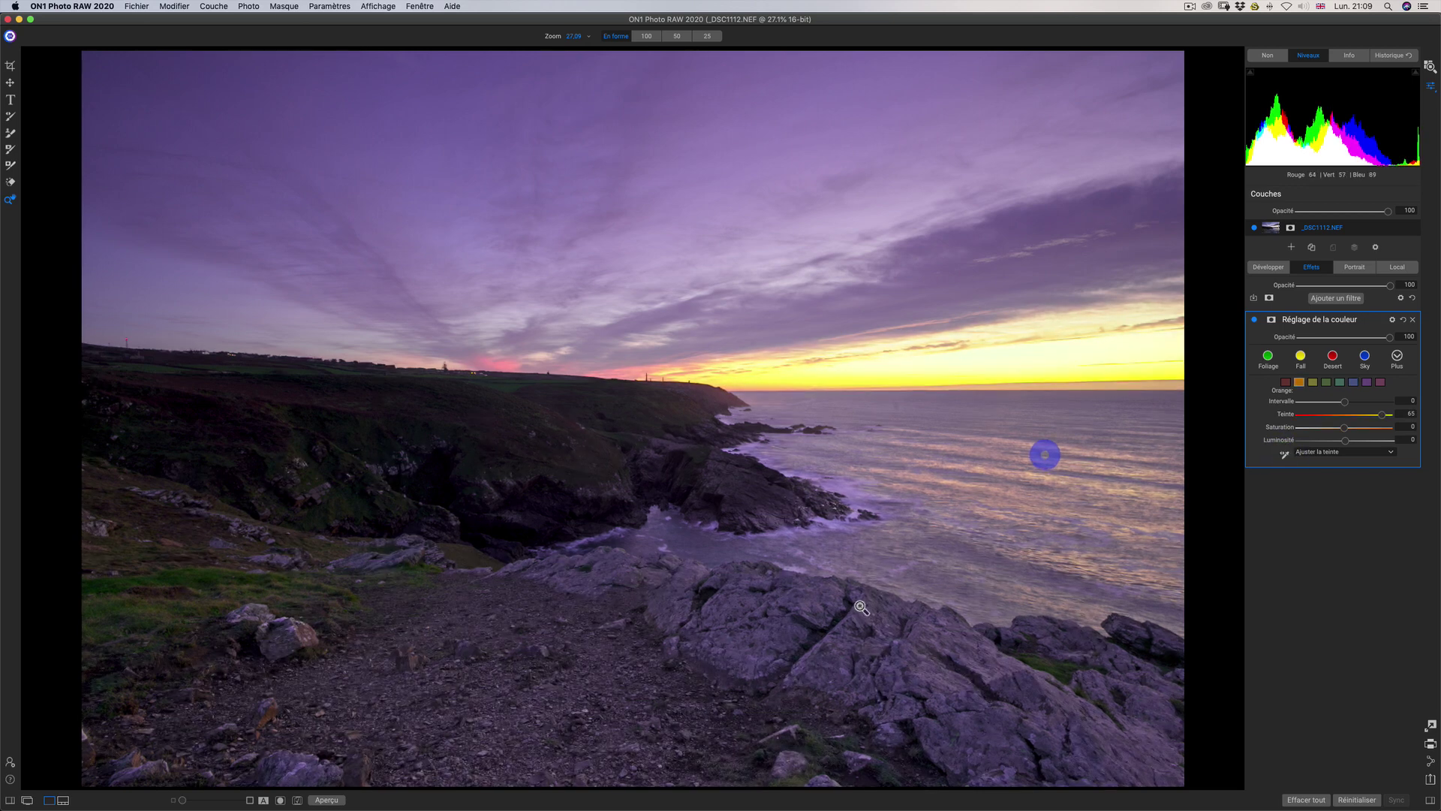
left_click(1288, 454)
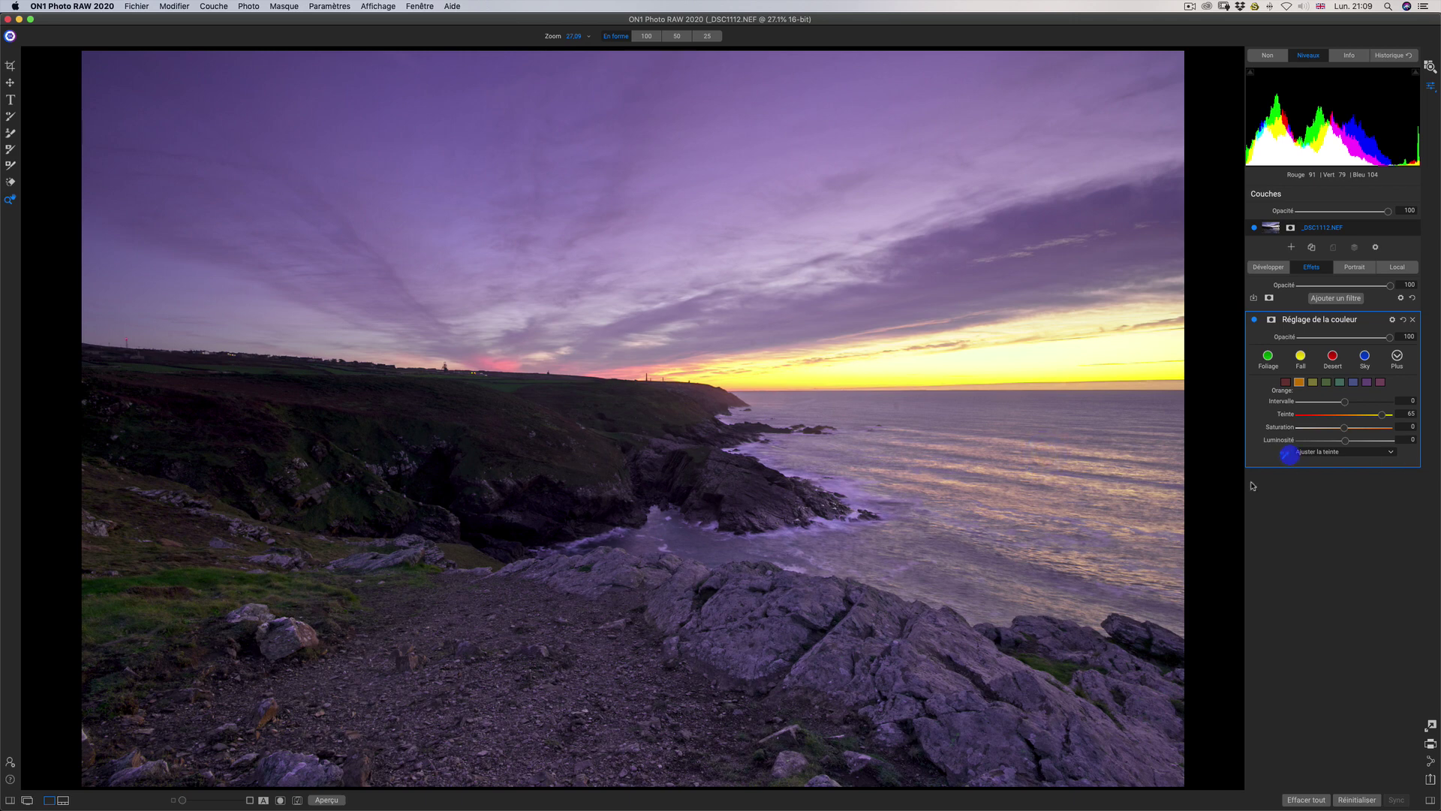
left_click(768, 631)
mouse_move(1113, 642)
left_mouse_down()
mouse_move(810, 646)
mouse_move(1092, 639)
left_mouse_up()
left_click(1093, 540)
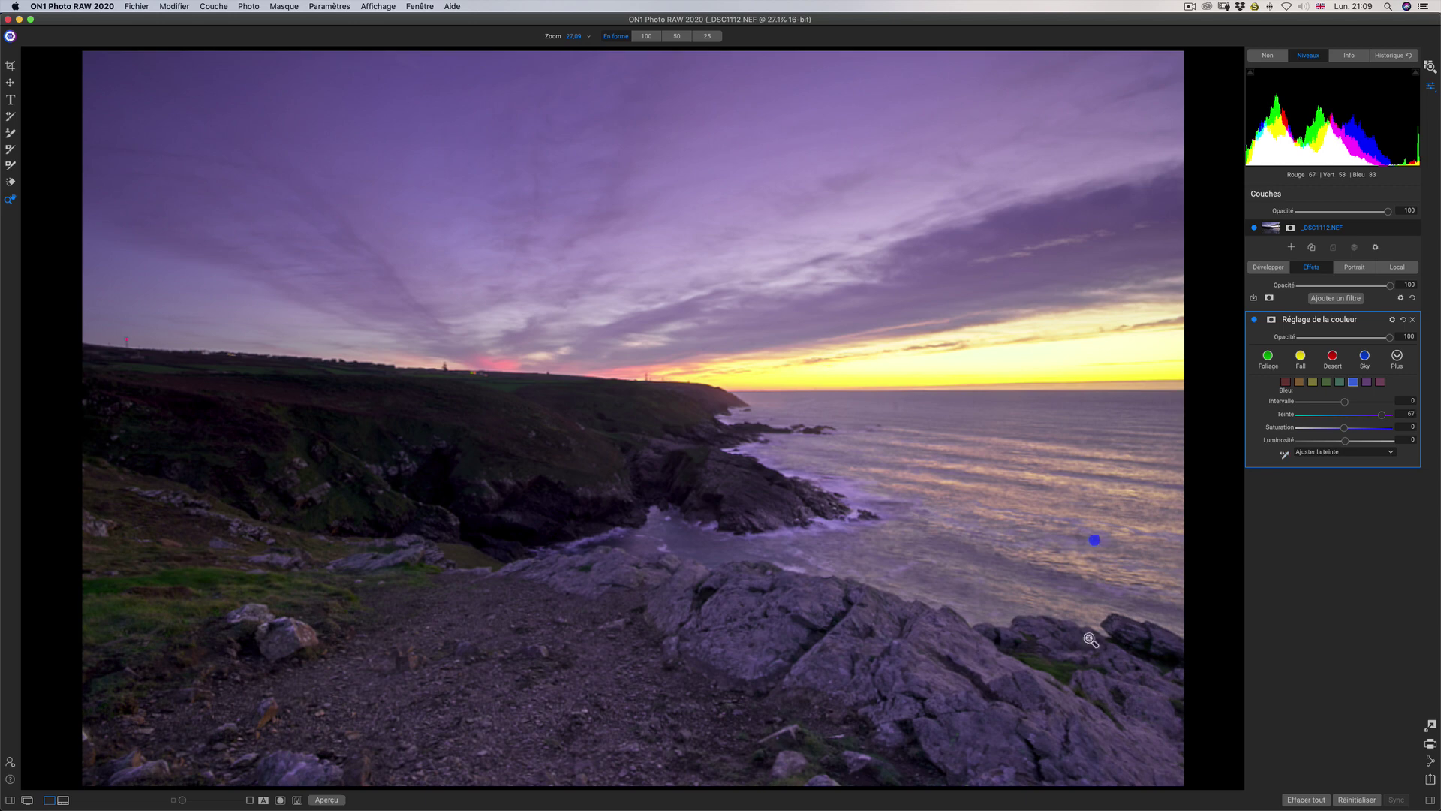
- Switch the targeted adjustment to Ajuster la saturation and raise the blue saturation to 75 by adjusting directly on the sky
left_click(1378, 452)
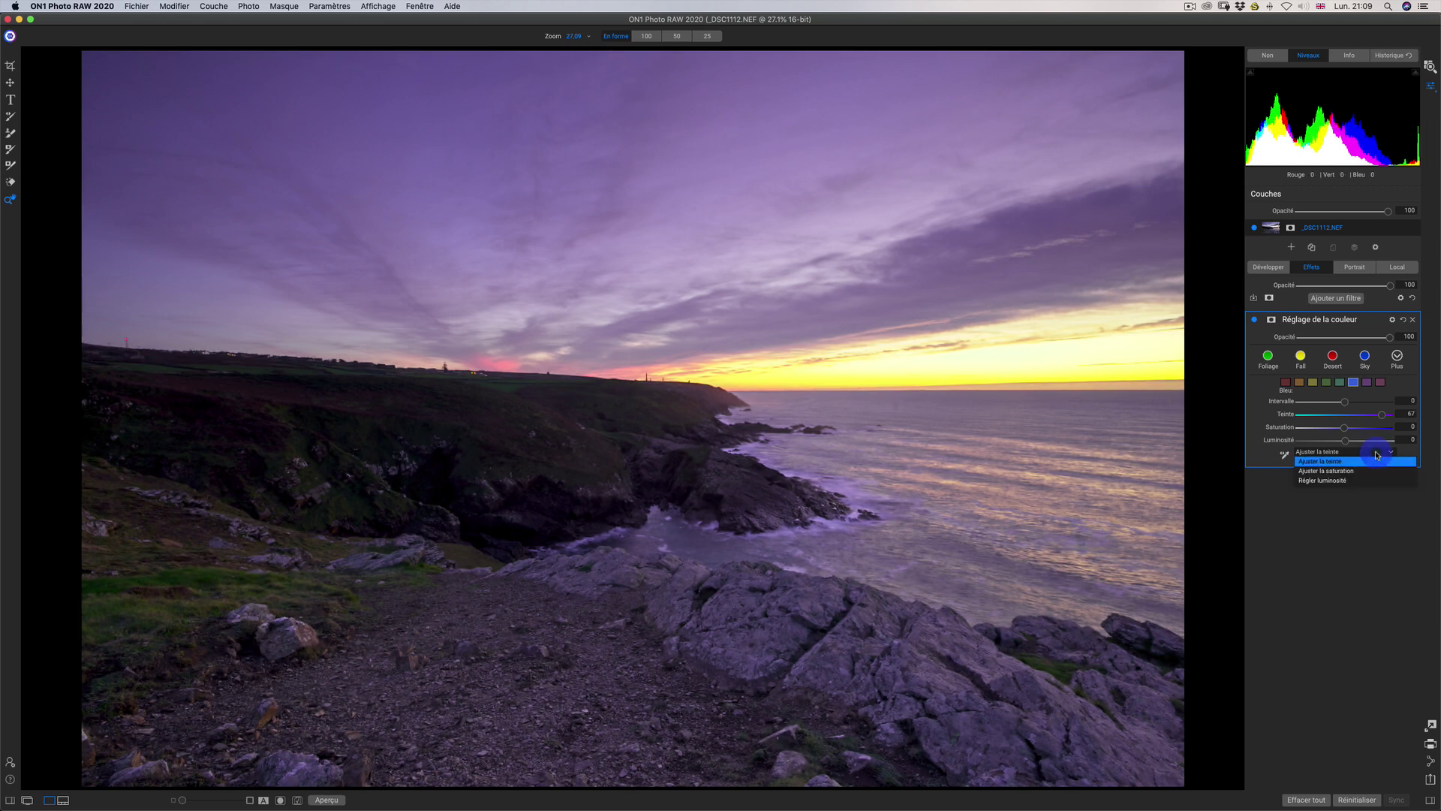
left_click(1370, 470)
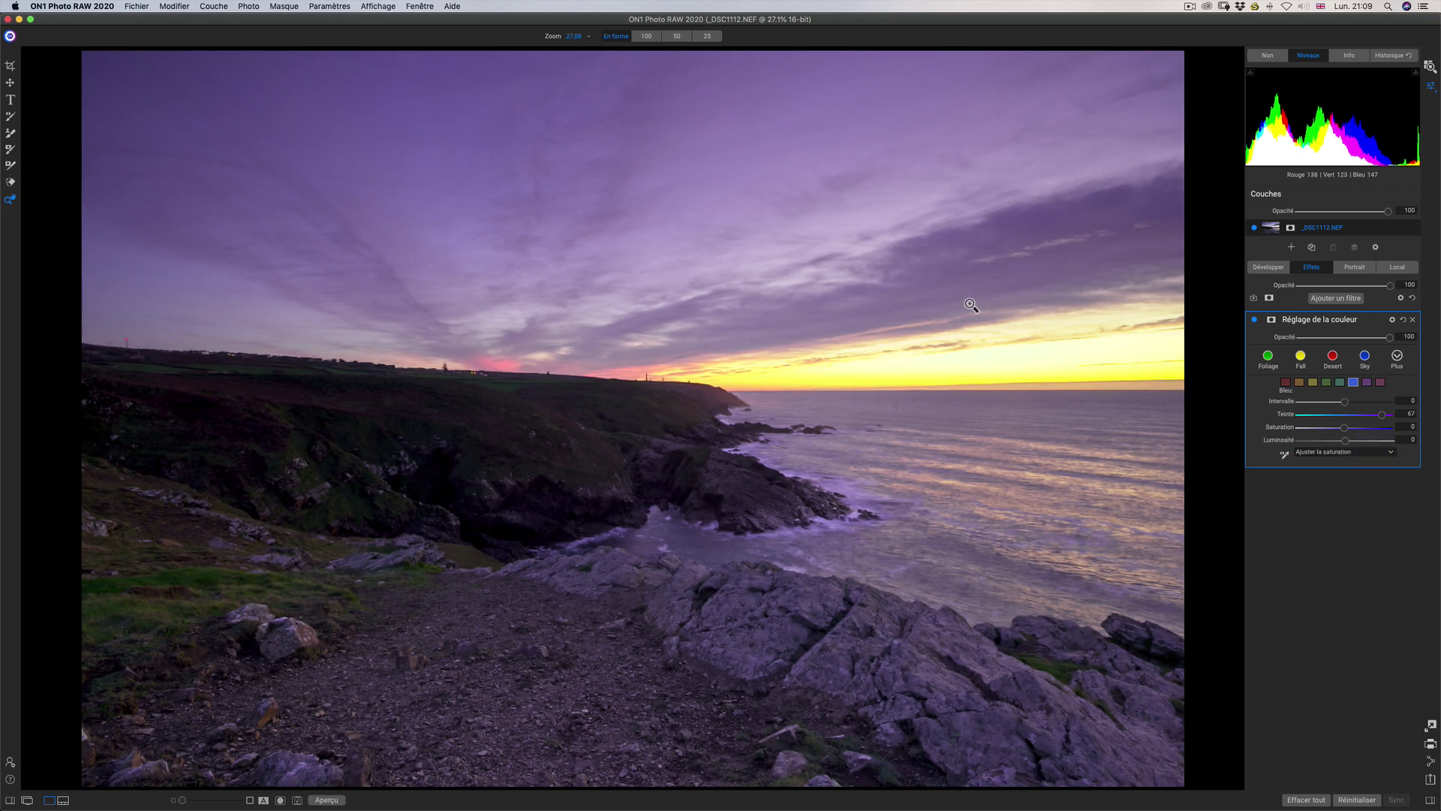
left_click(911, 246)
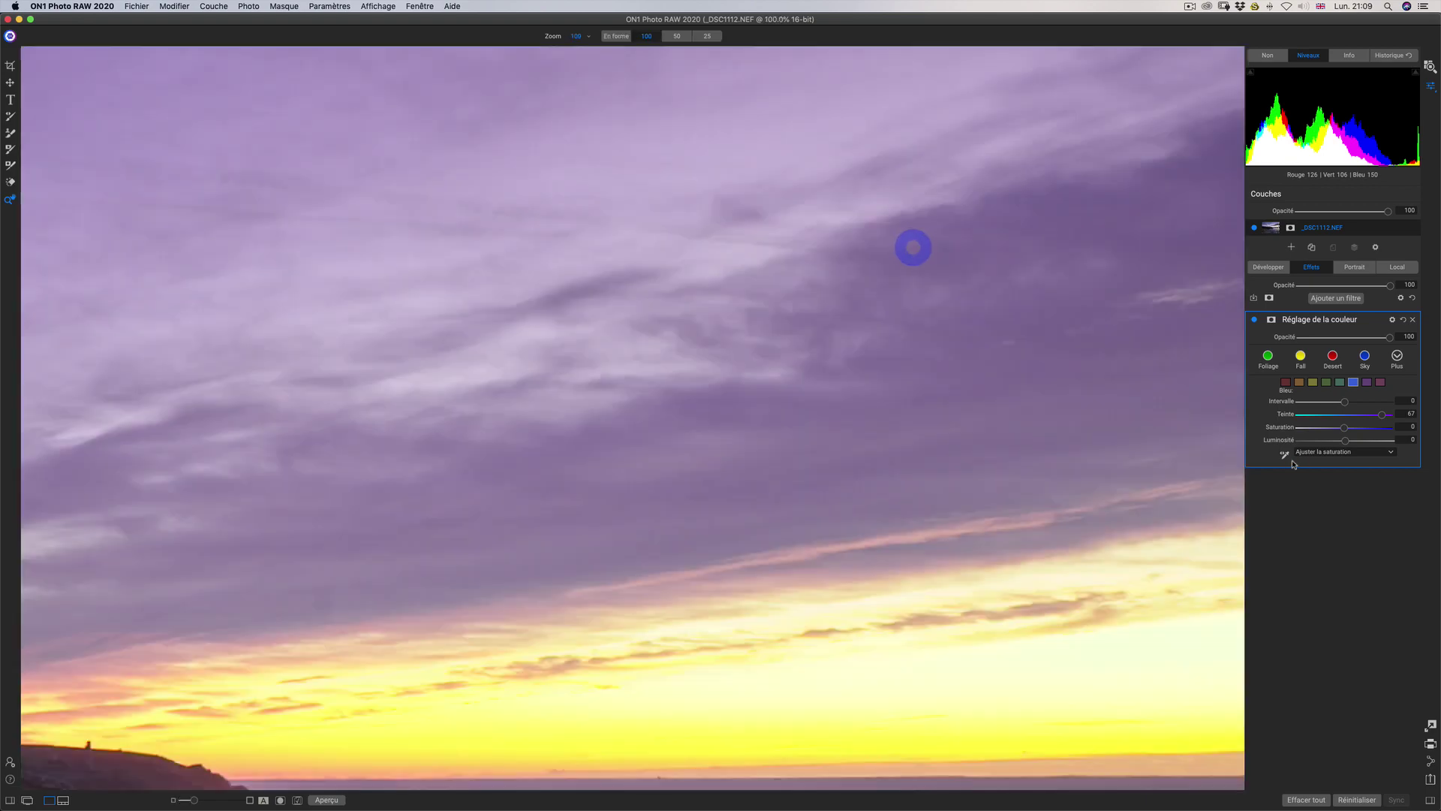
left_click(1055, 374)
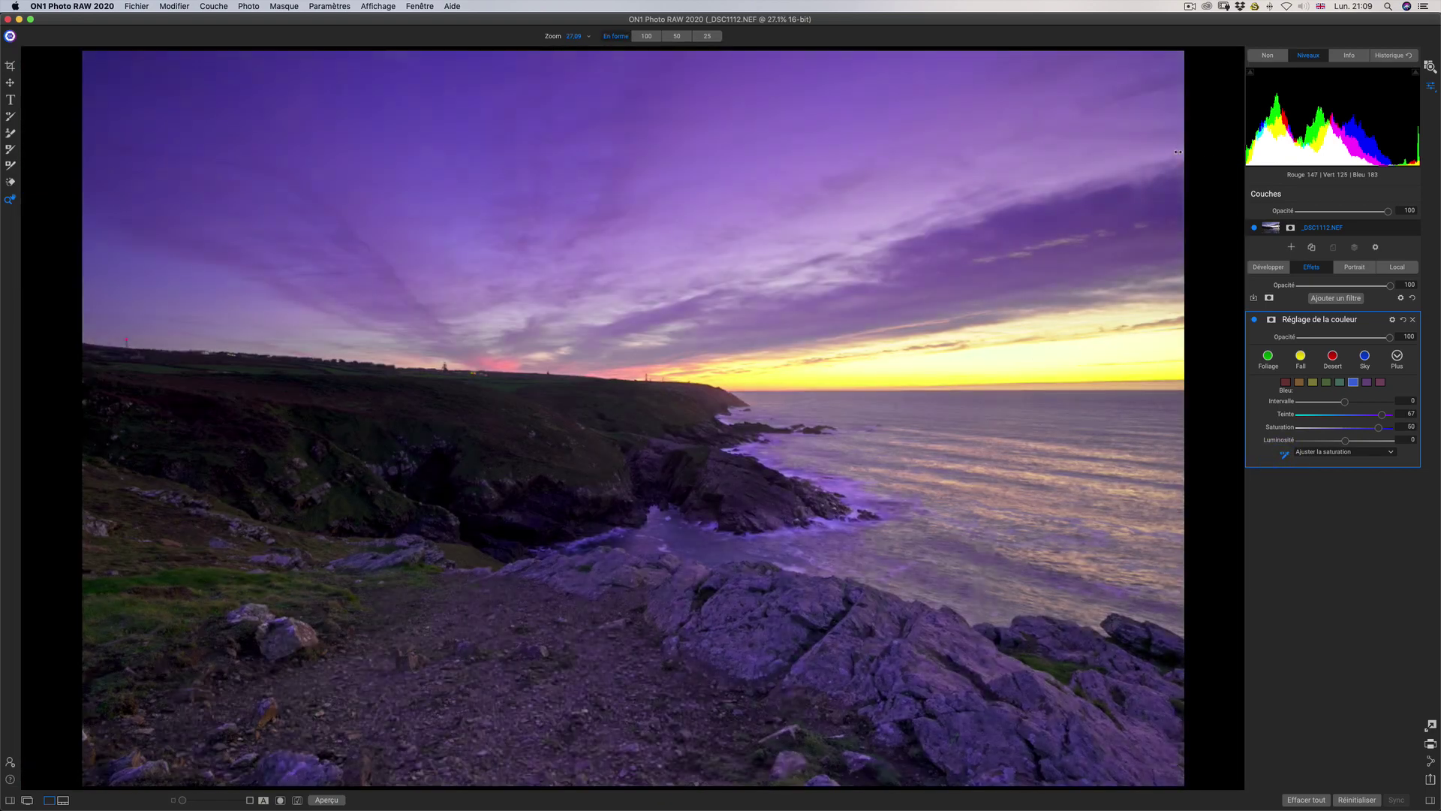
left_click_drag(770, 144, 1088, 195)
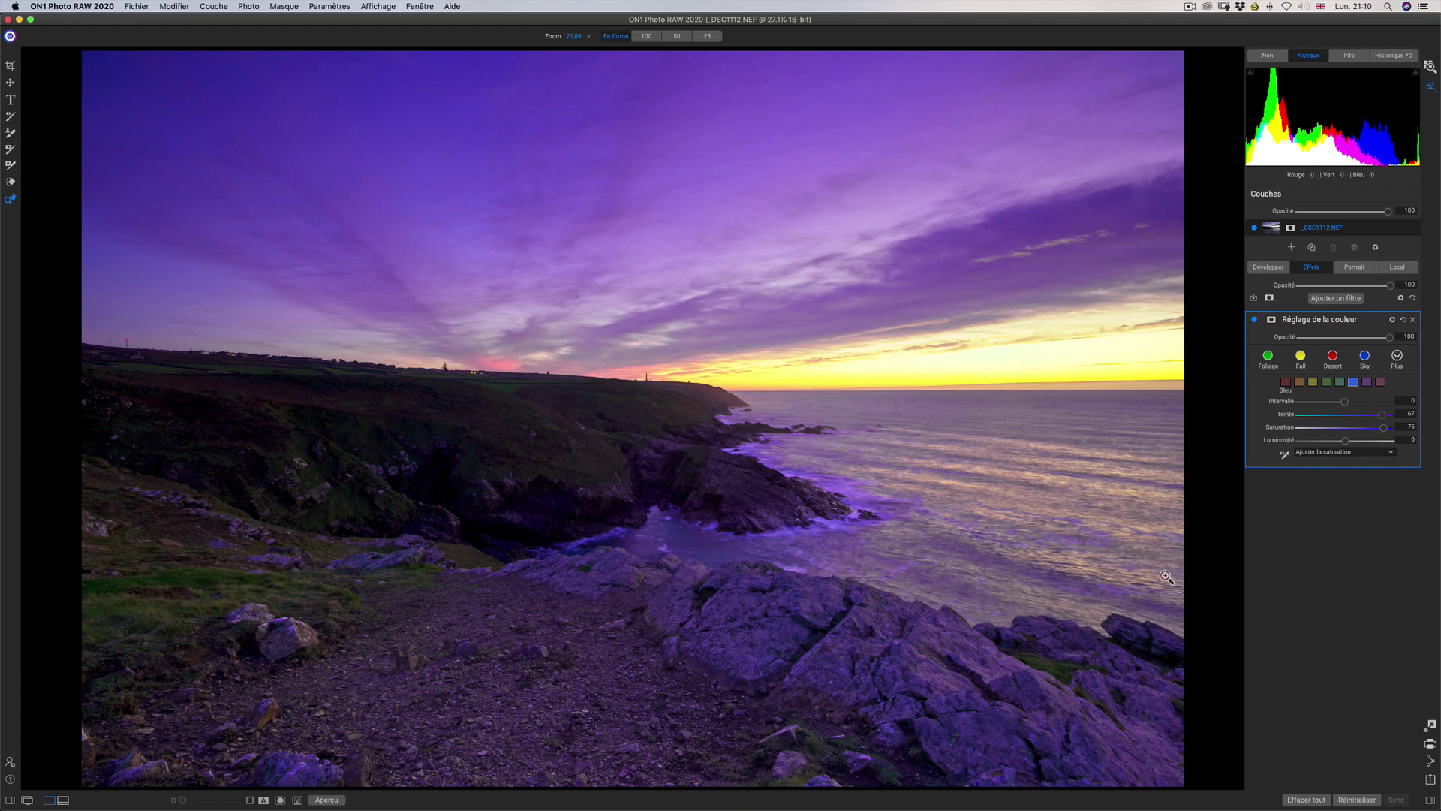
- Switch the targeted adjustment to Régler luminosité and raise the violet luminosity to 100 by adjusting directly on the image
left_click(1365, 453)
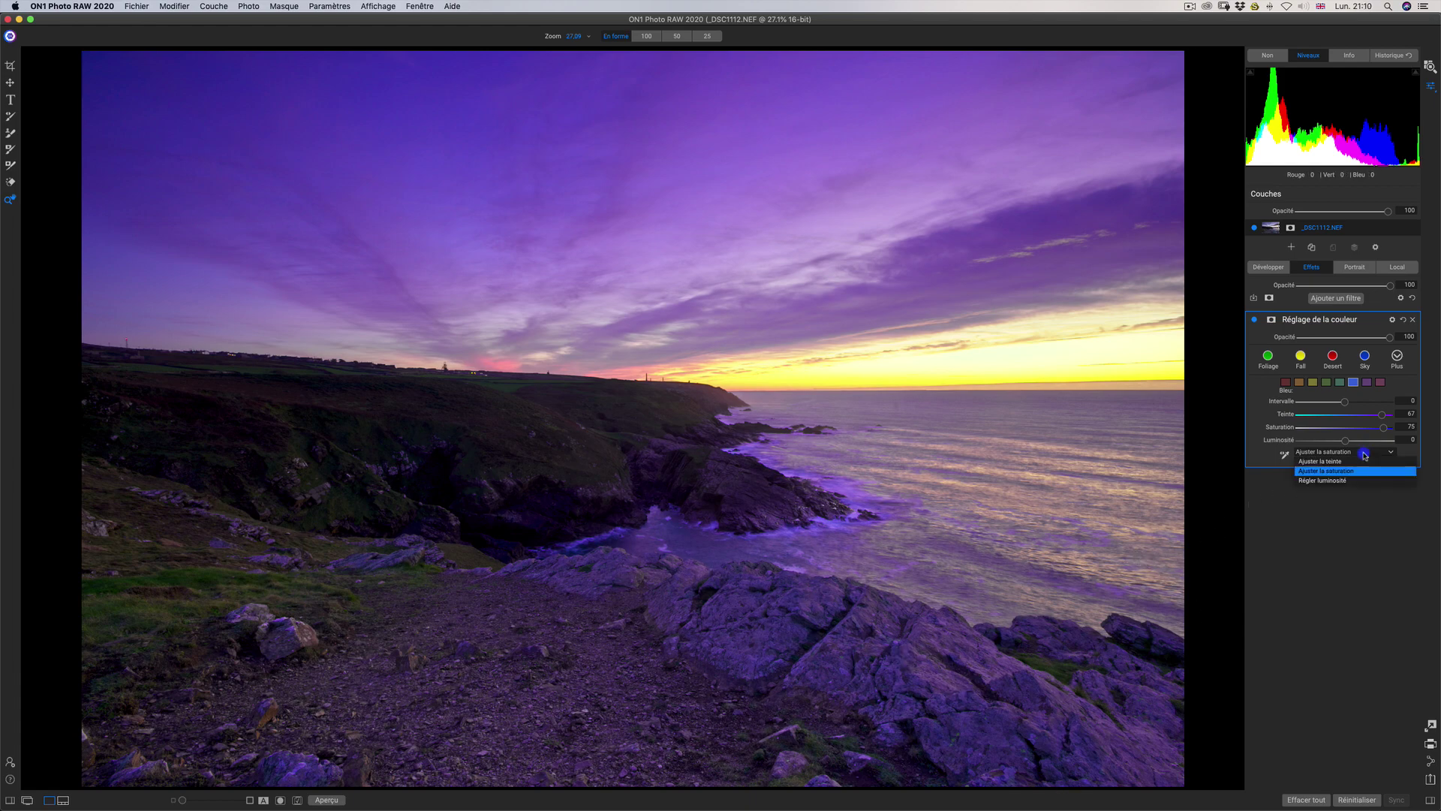
left_click(1351, 479)
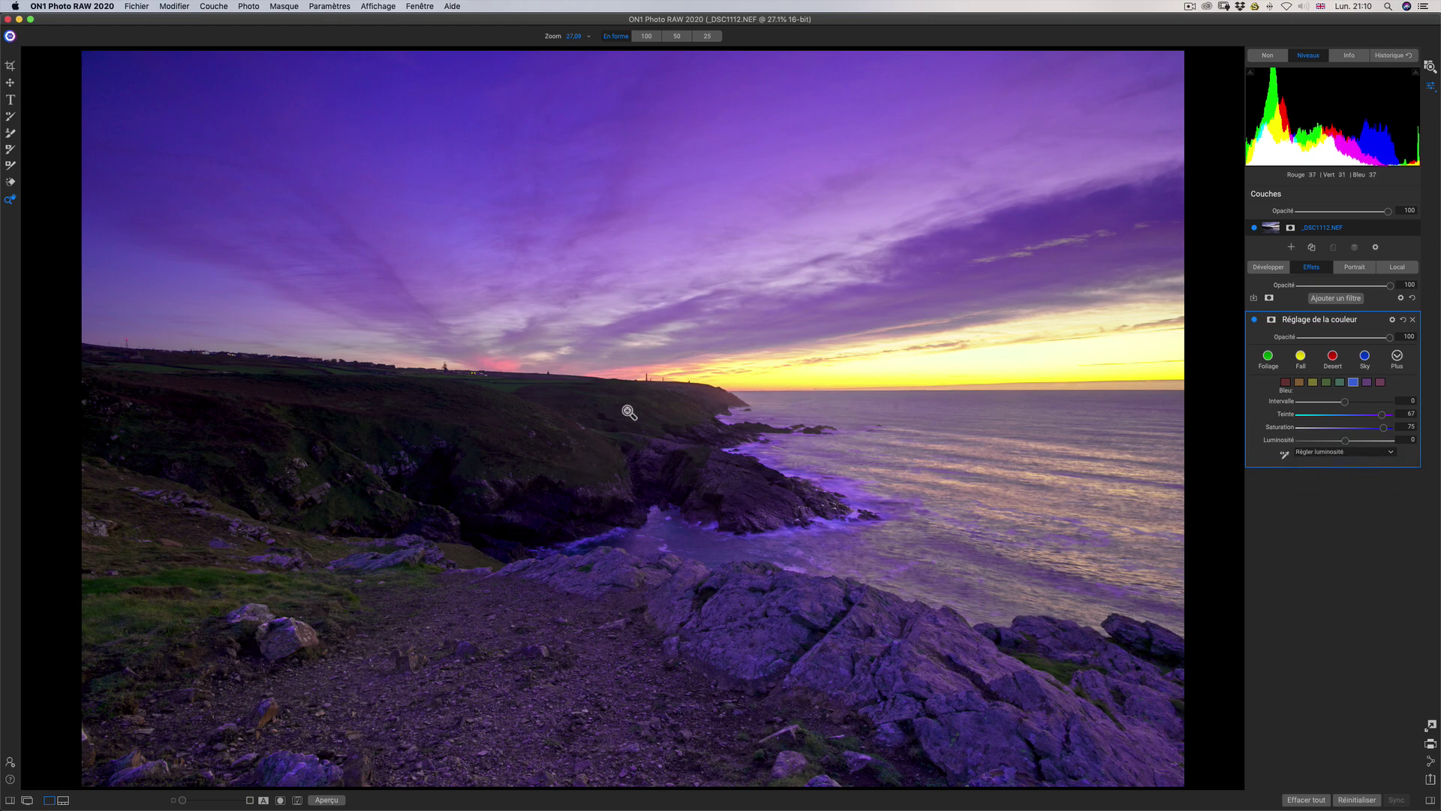
left_click(1285, 455)
left_click_drag(566, 468, 761, 467)
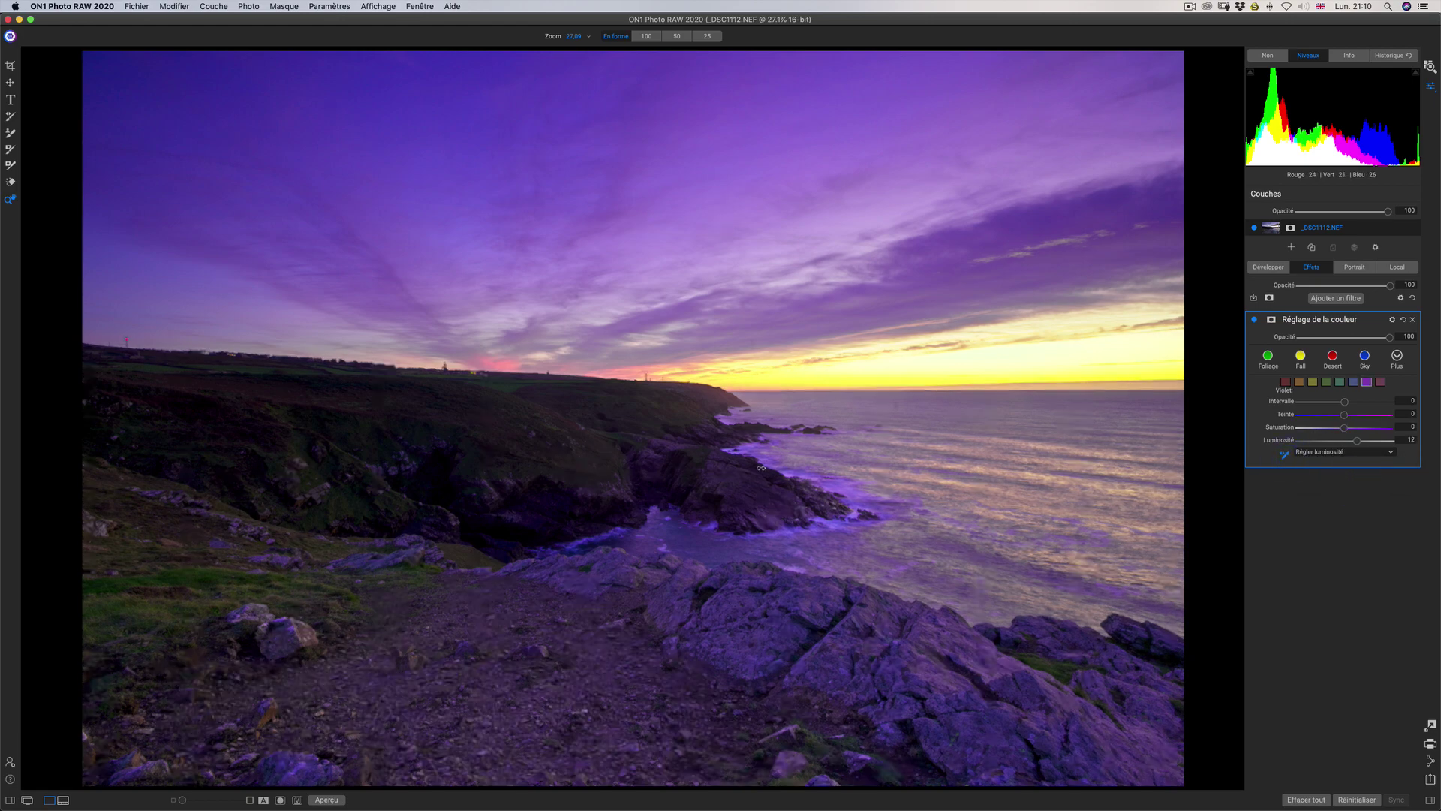
left_click_drag(1167, 461, 1162, 455)
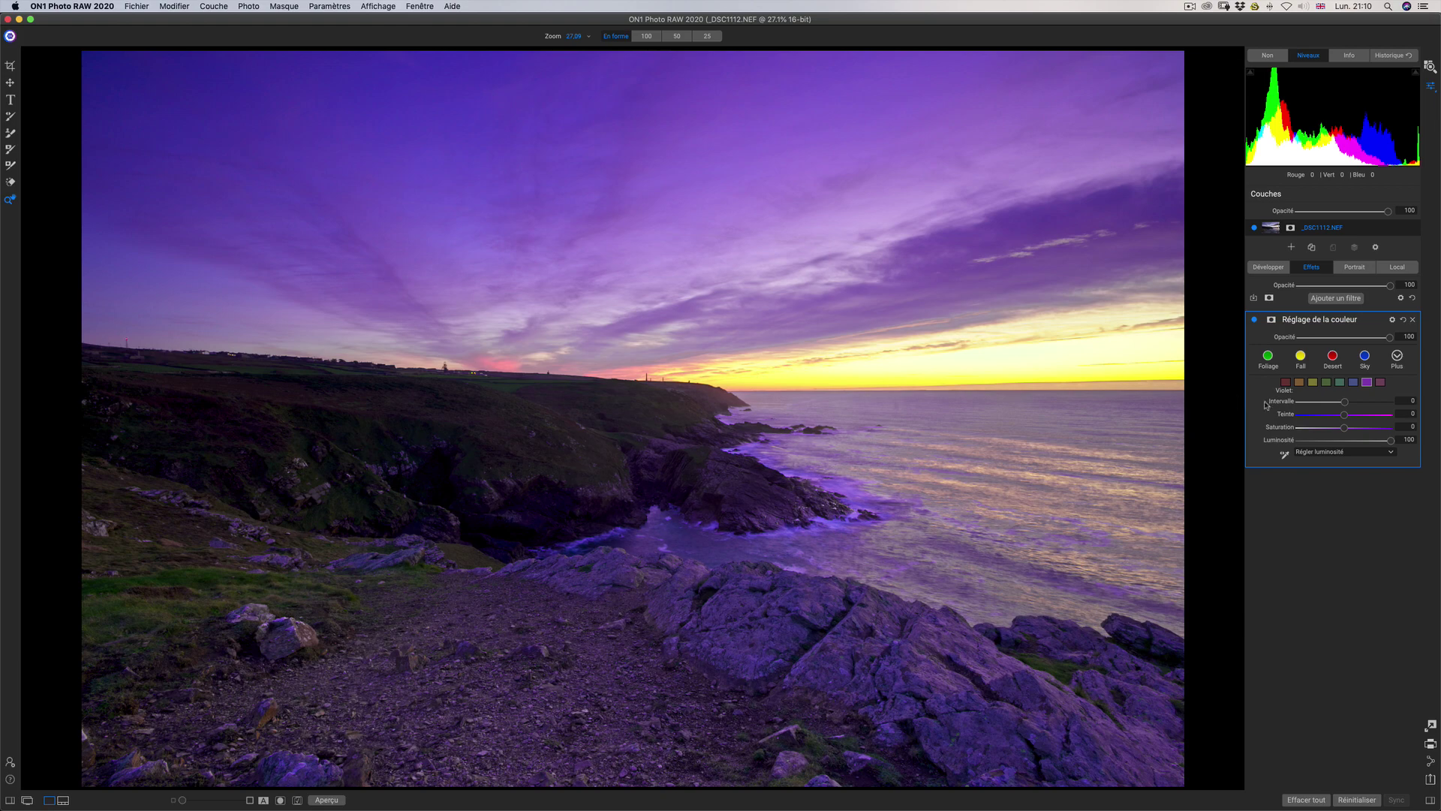
- Reset the Réglage de la couleur filter, try its Foliage, Fall, Desert and Sky styles in turn, and view the additional styles list
left_click(1403, 320)
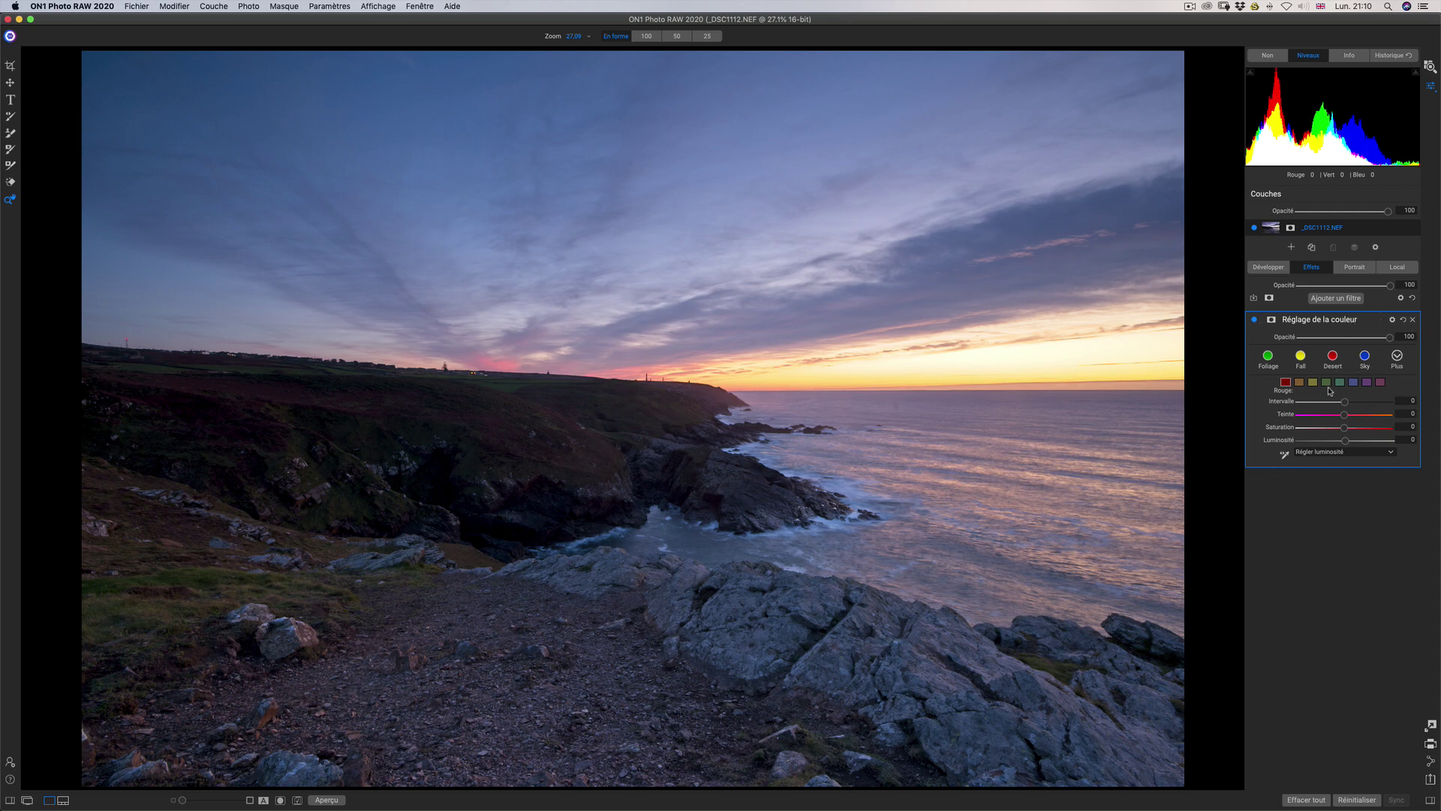
left_click(1267, 358)
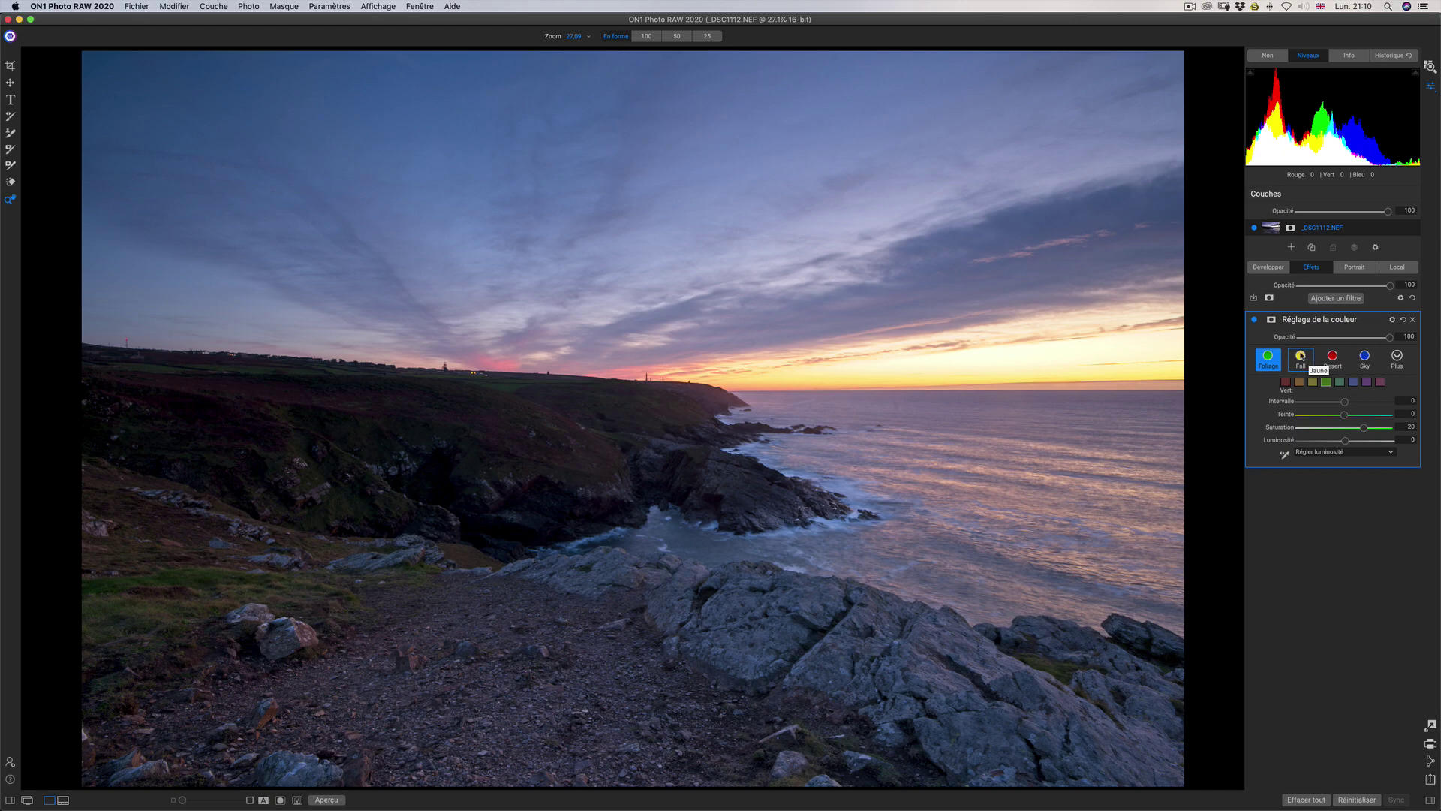
left_click(1300, 355)
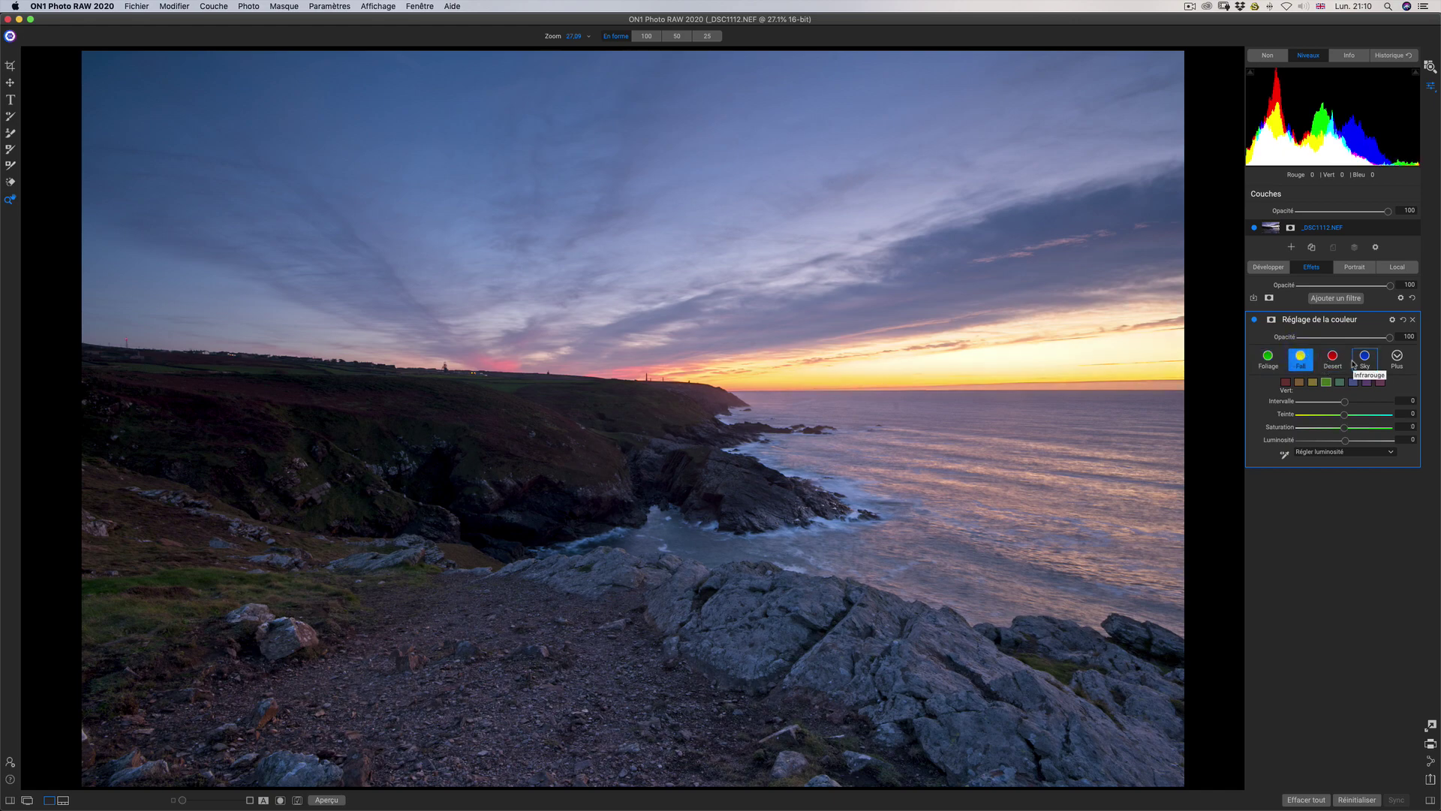
left_click(1332, 359)
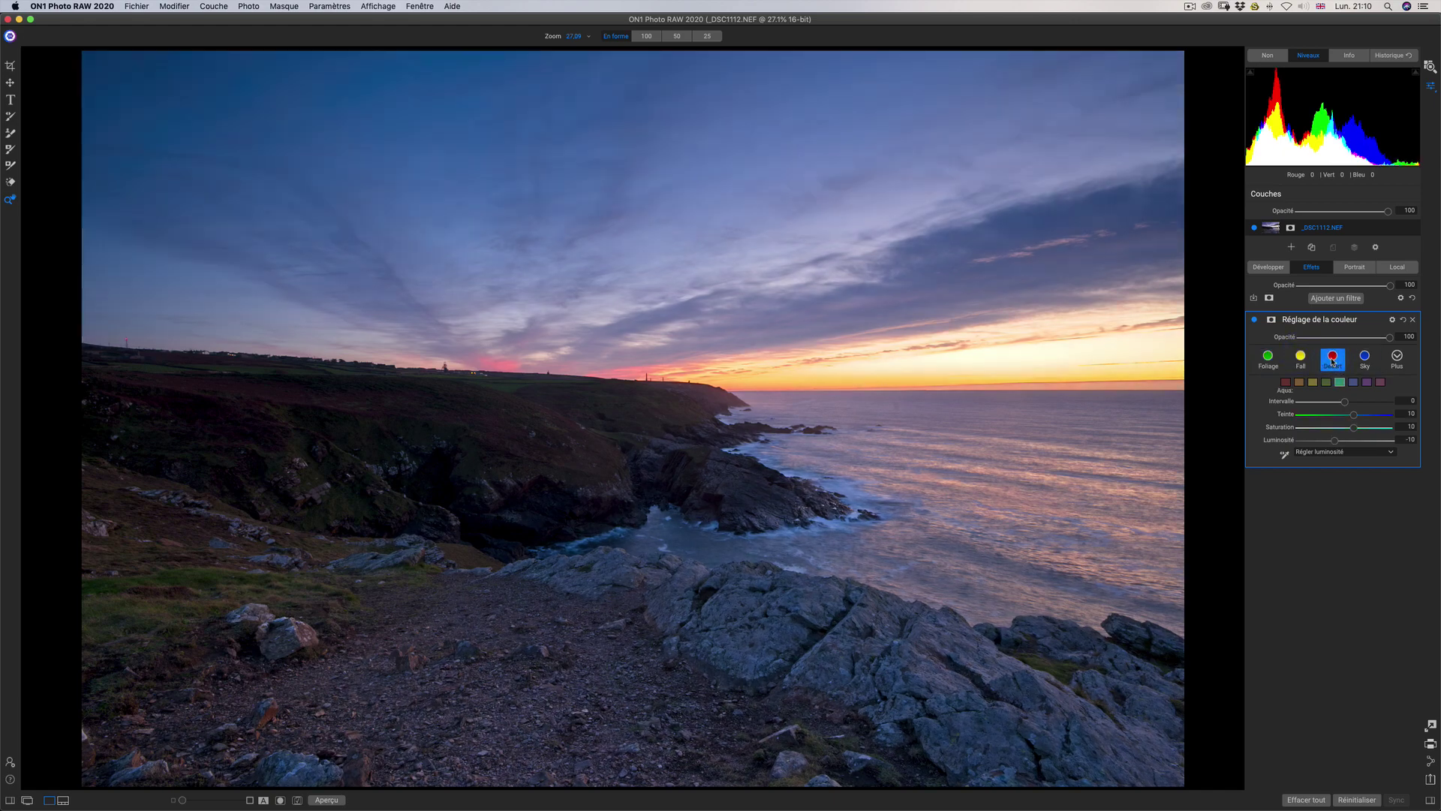
left_click(1364, 357)
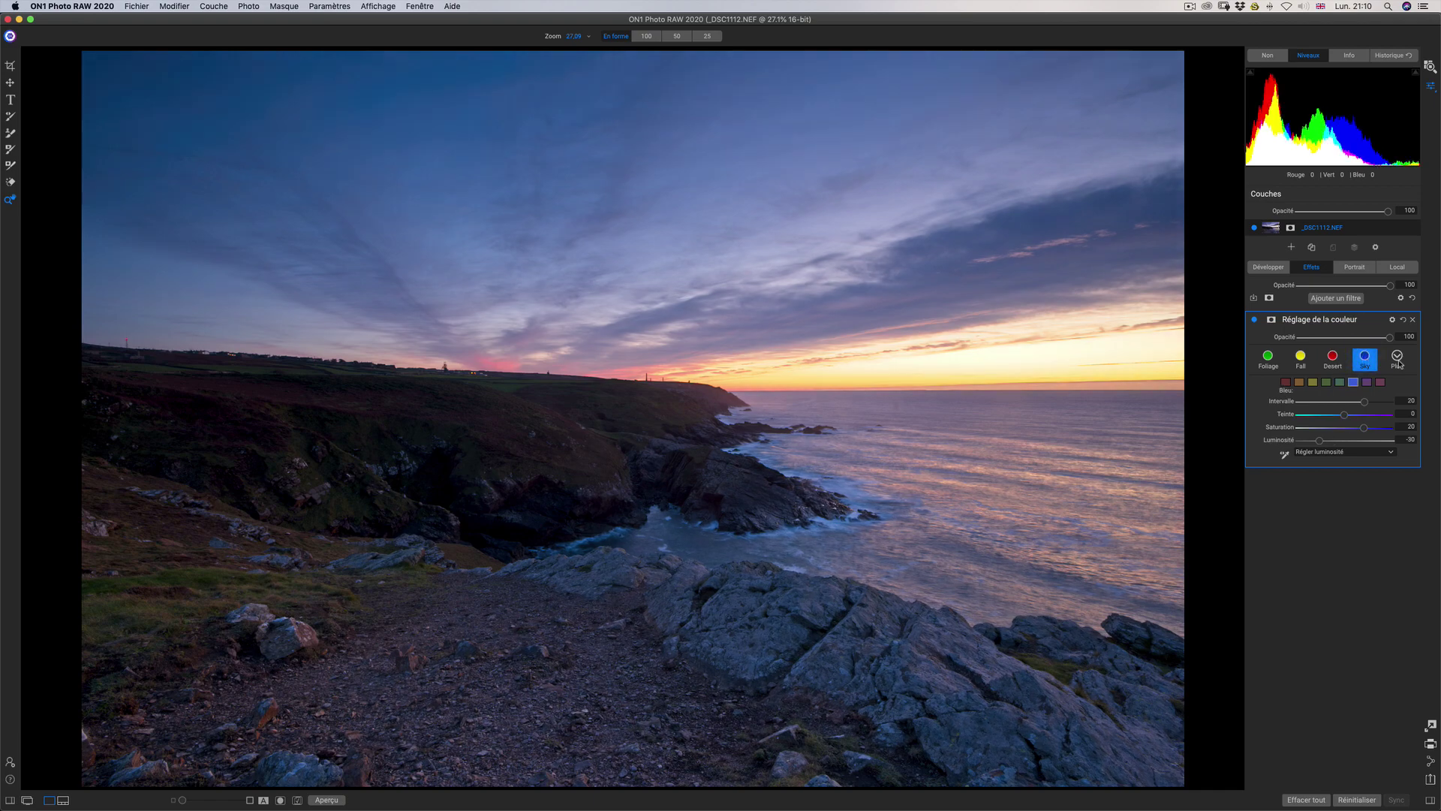
left_click(1398, 359)
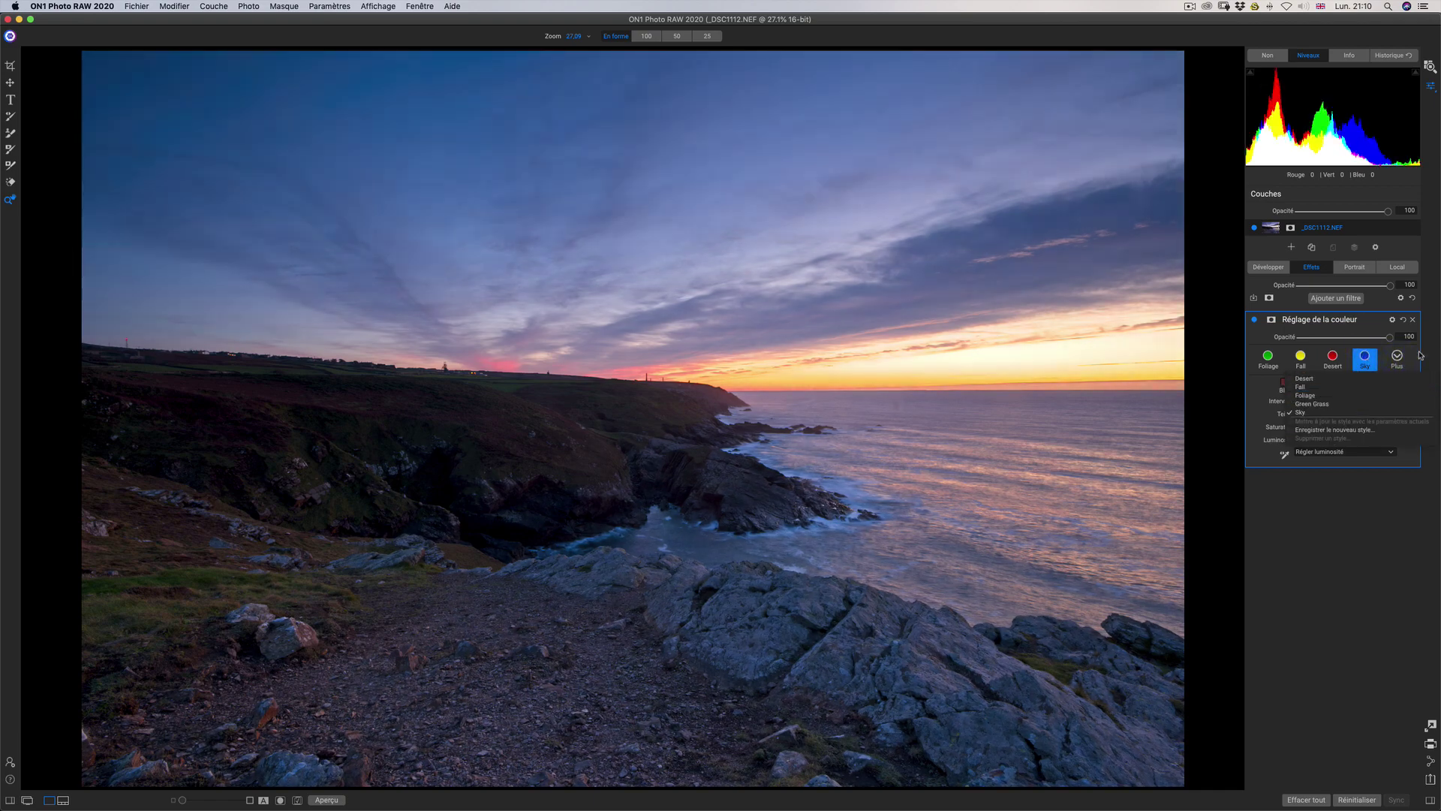
left_click(1348, 424)
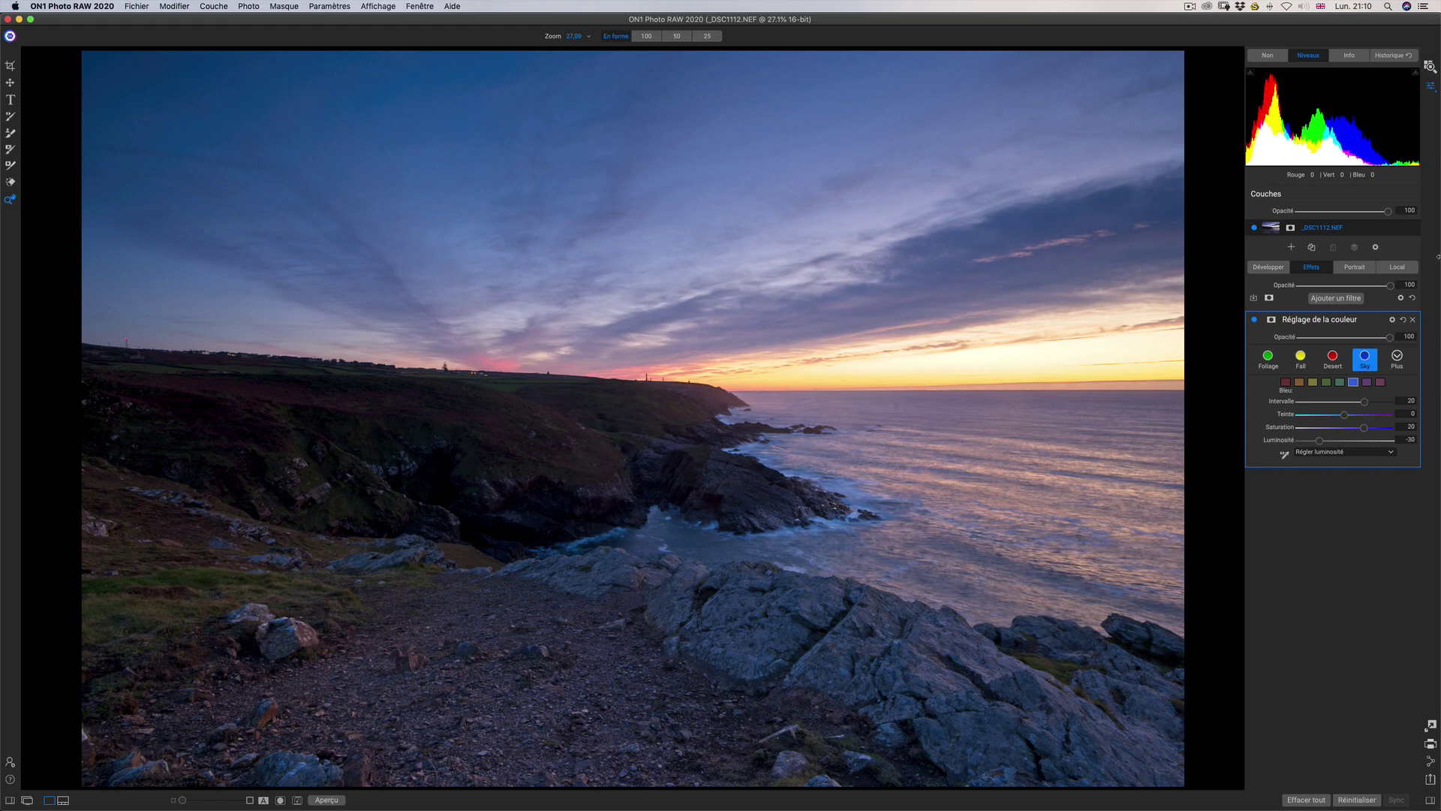
- Reset and remove the Réglage de la couleur filter, and add the Rehausseur de couleur filter instead
left_click(1403, 321)
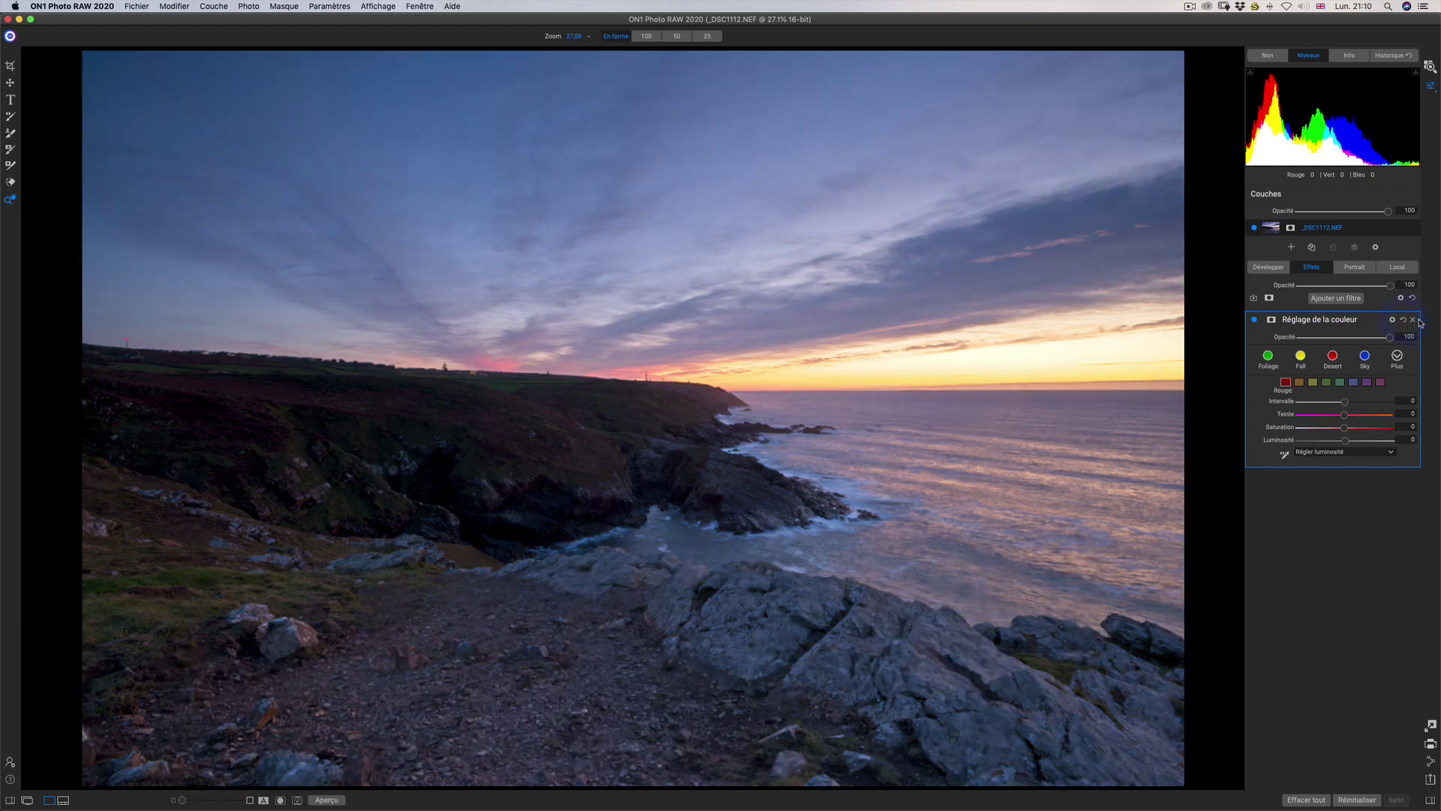
left_click(1414, 320)
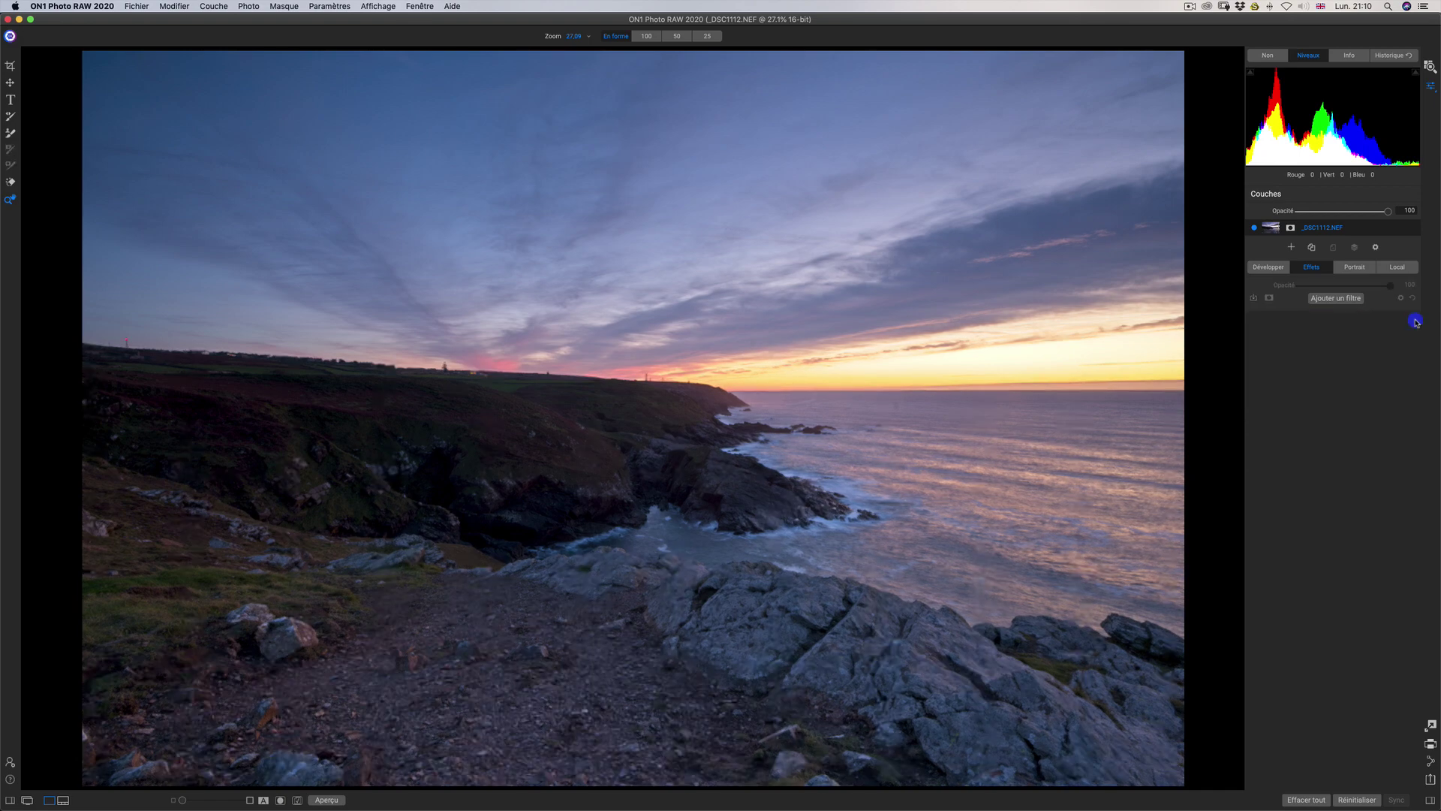
left_click(1343, 300)
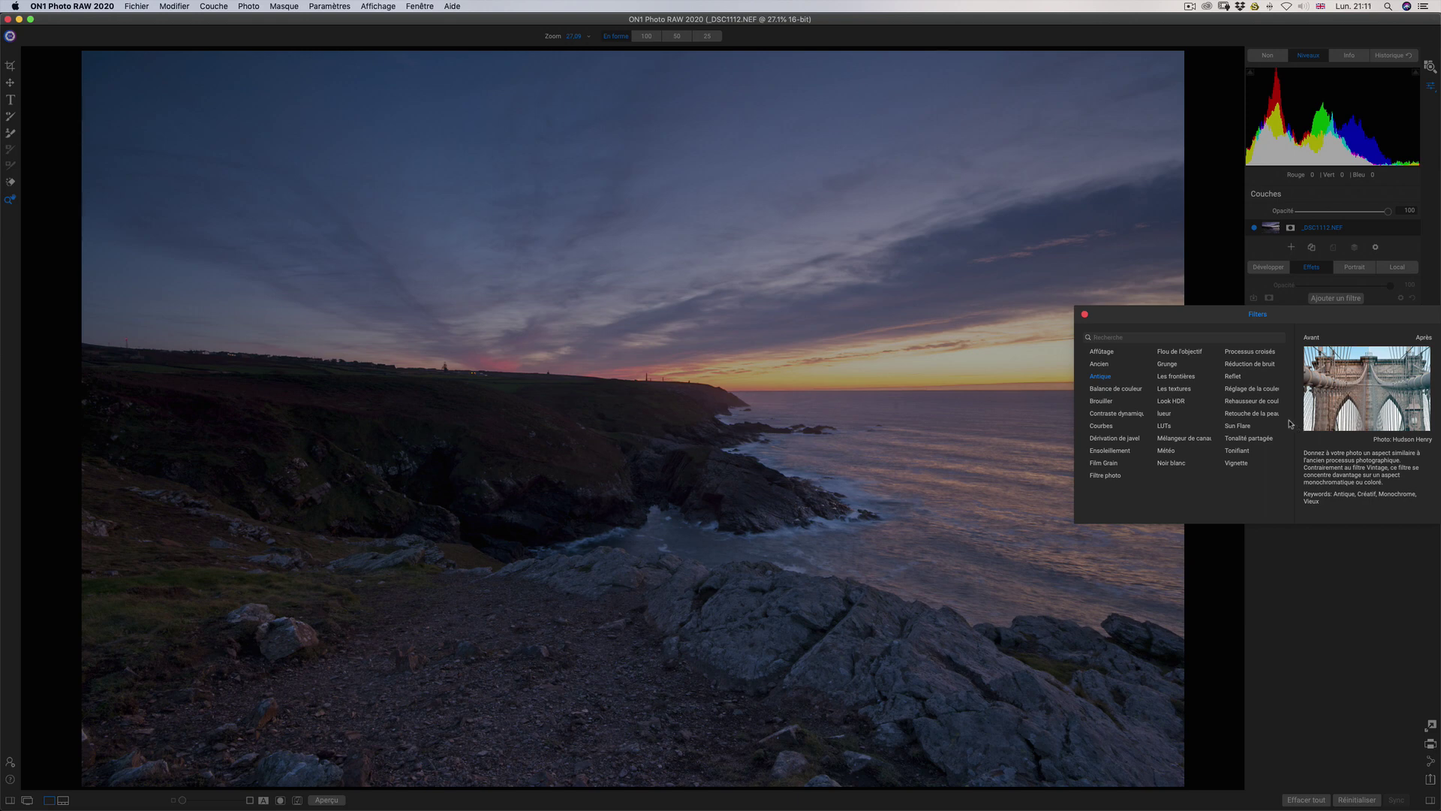
left_click(1259, 403)
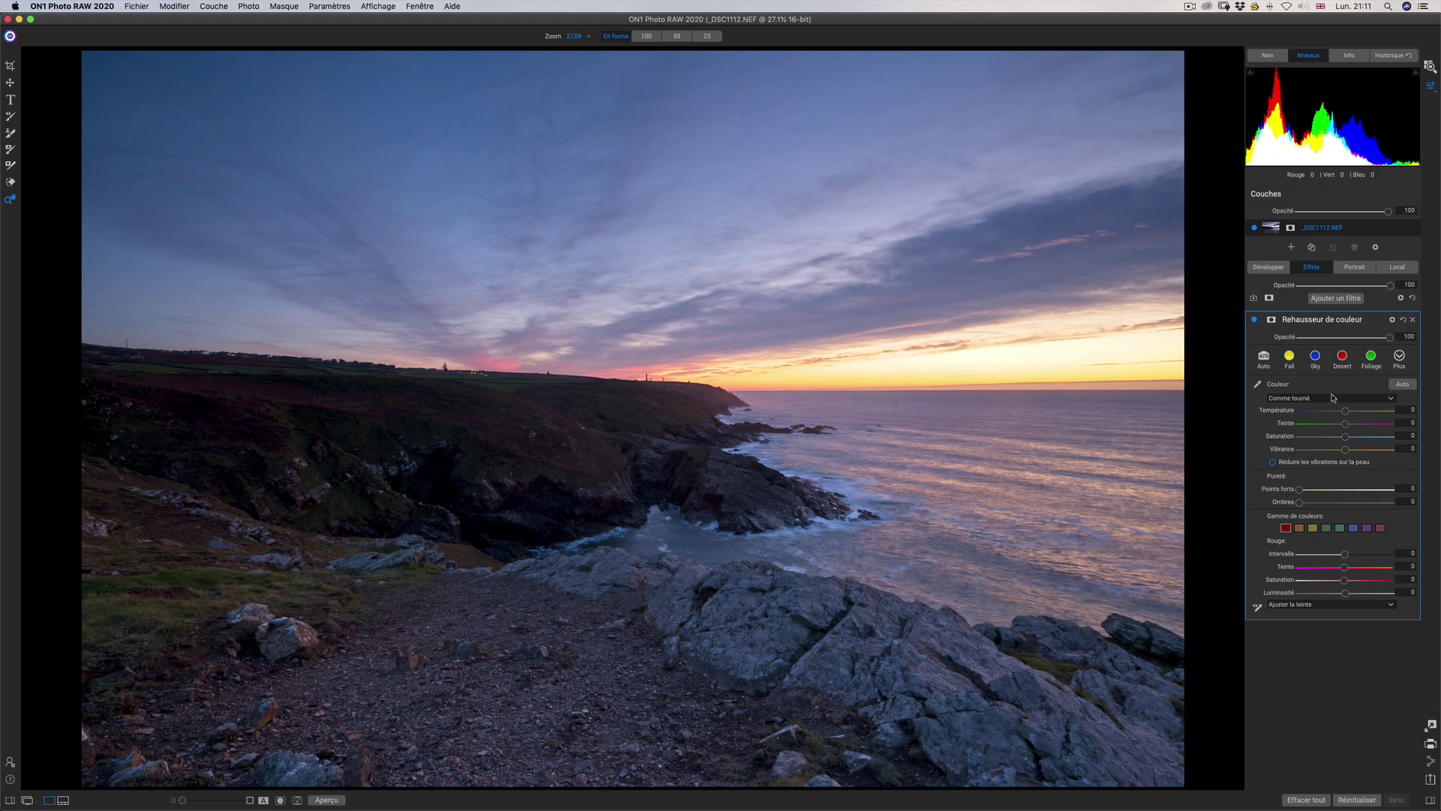
- Sample the white balance from the bright sky near the horizon, the gravel path and the foreground rocks in turn
left_click(1285, 396)
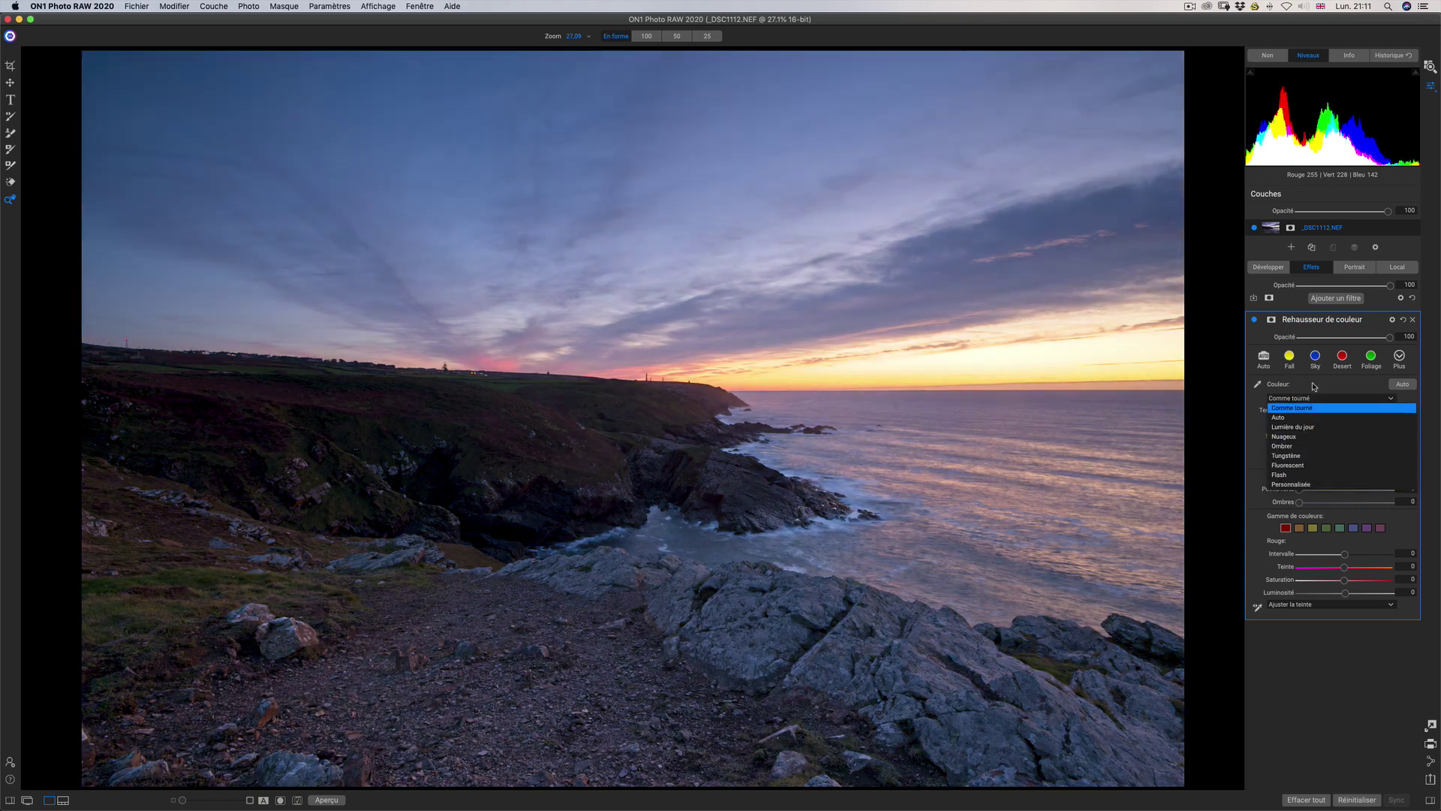
left_click(1314, 384)
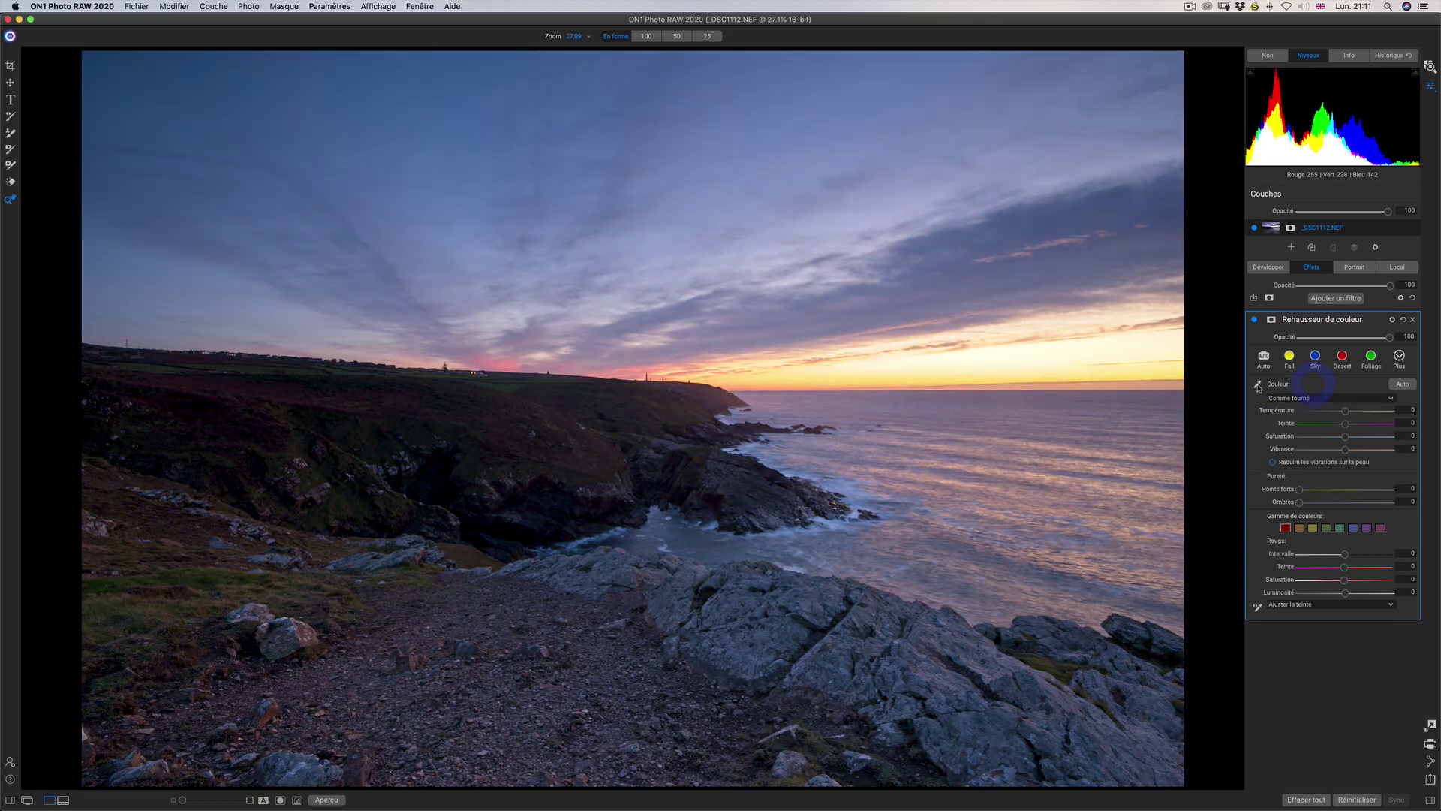
left_click(1053, 350)
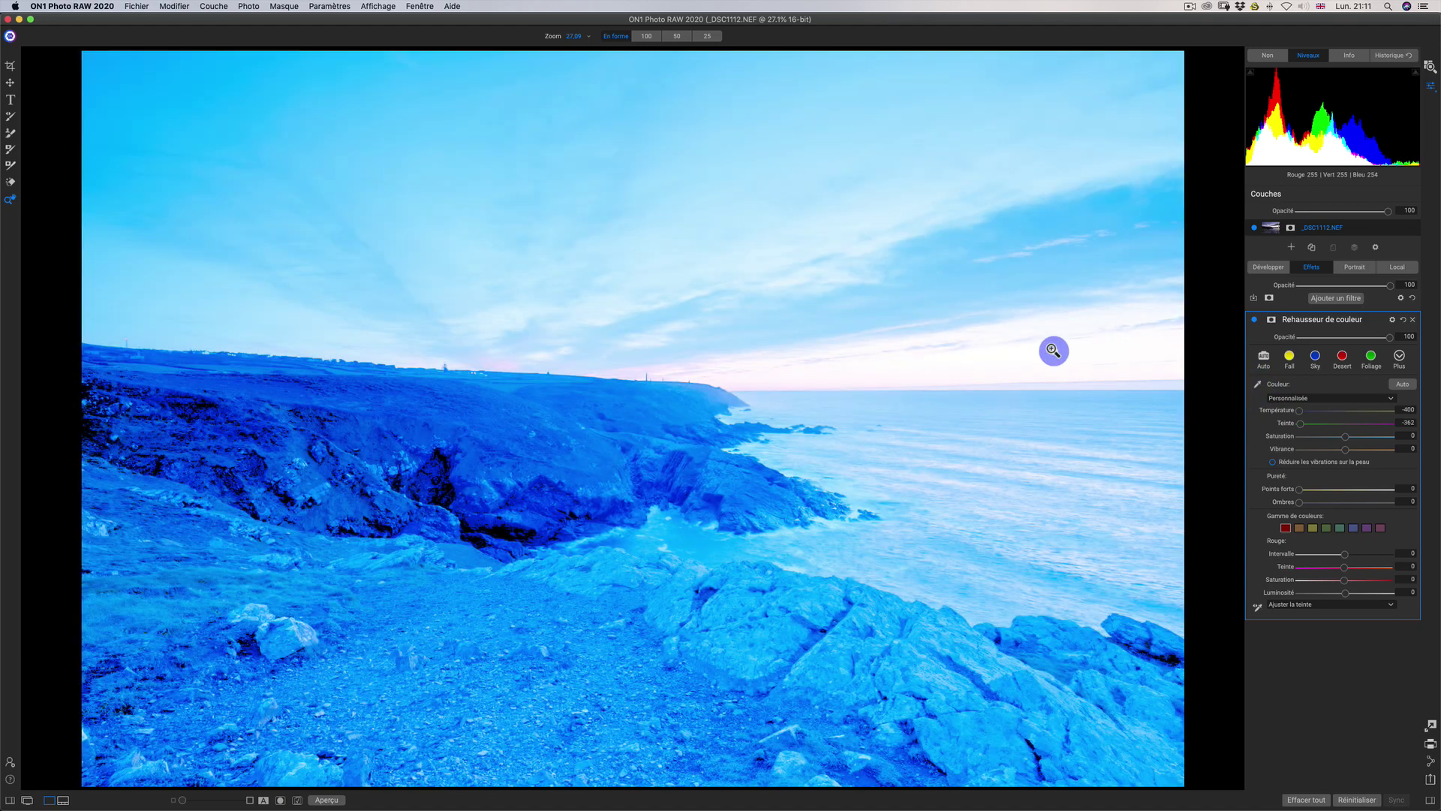
left_click(1257, 383)
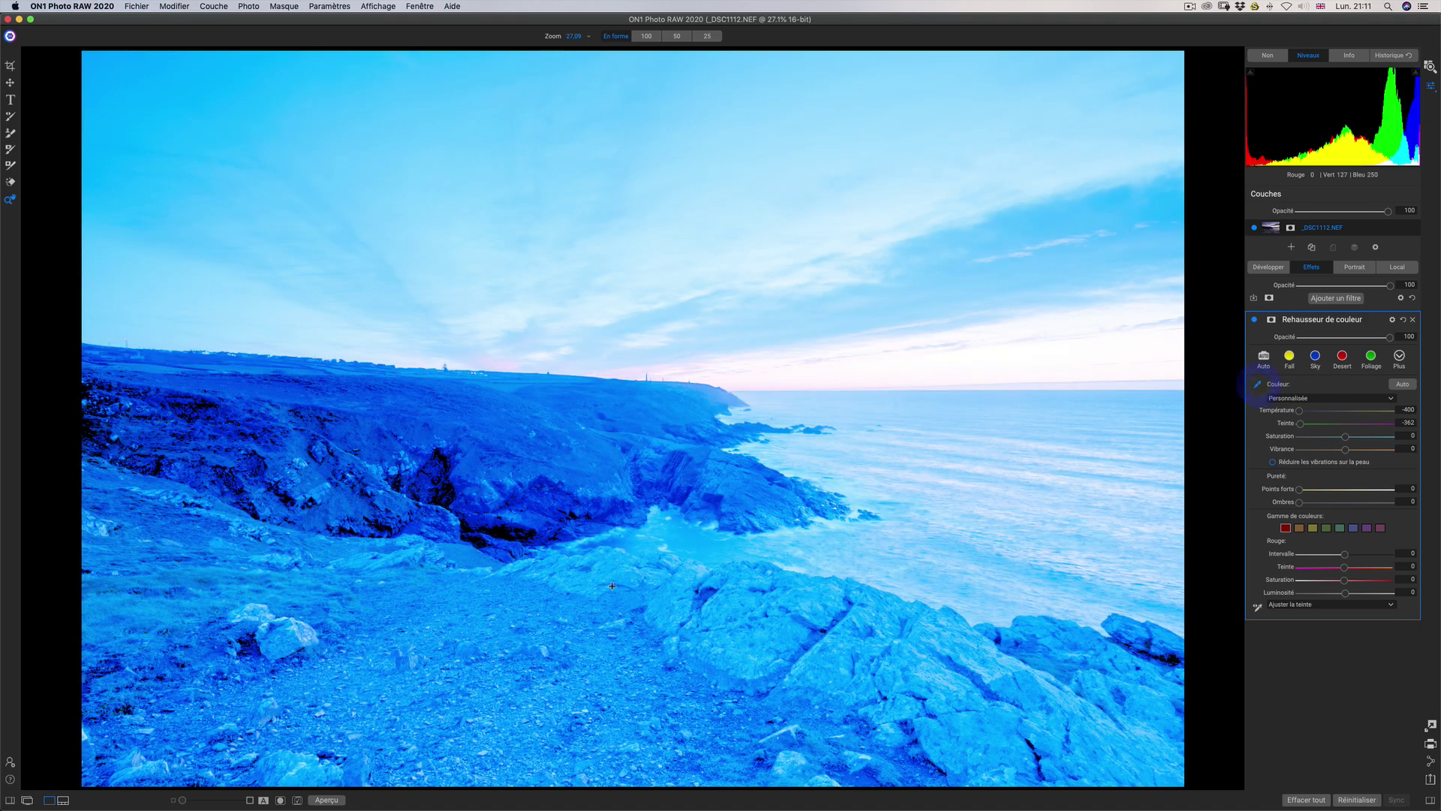
left_click(611, 585)
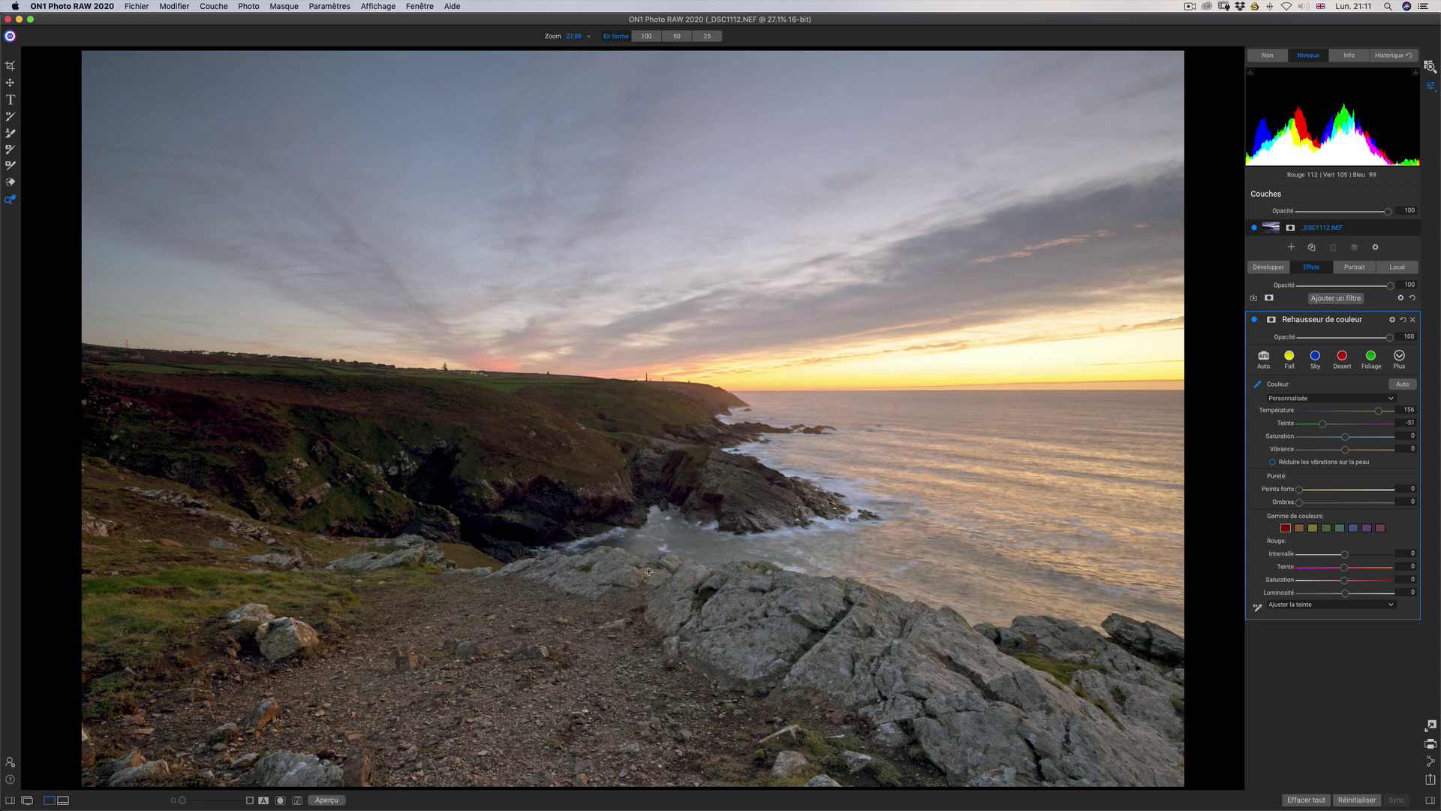
left_click(648, 572)
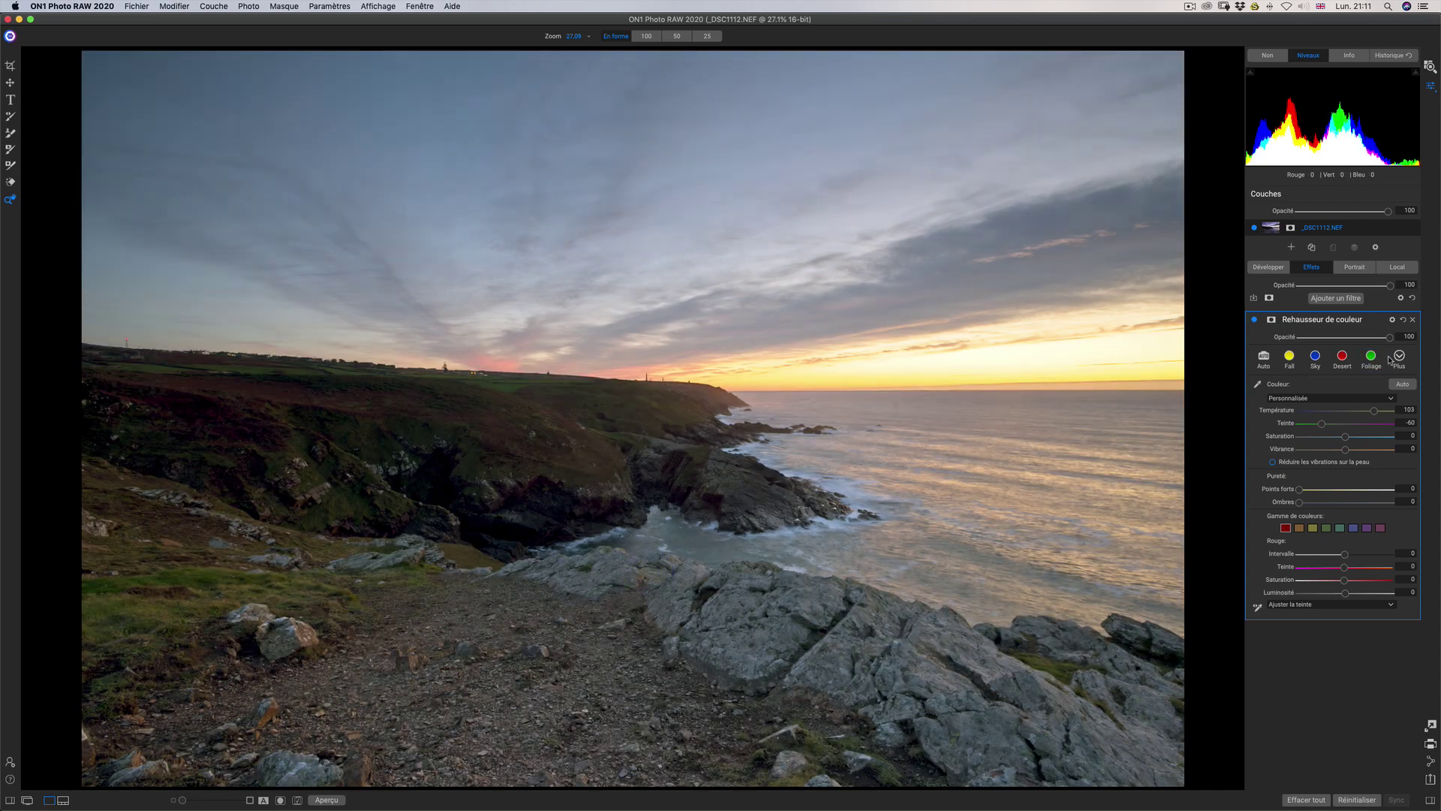
- Set the white balance to Lumière du jour and raise the red range's saturation to 95 and luminosity to 18
left_click(1302, 397)
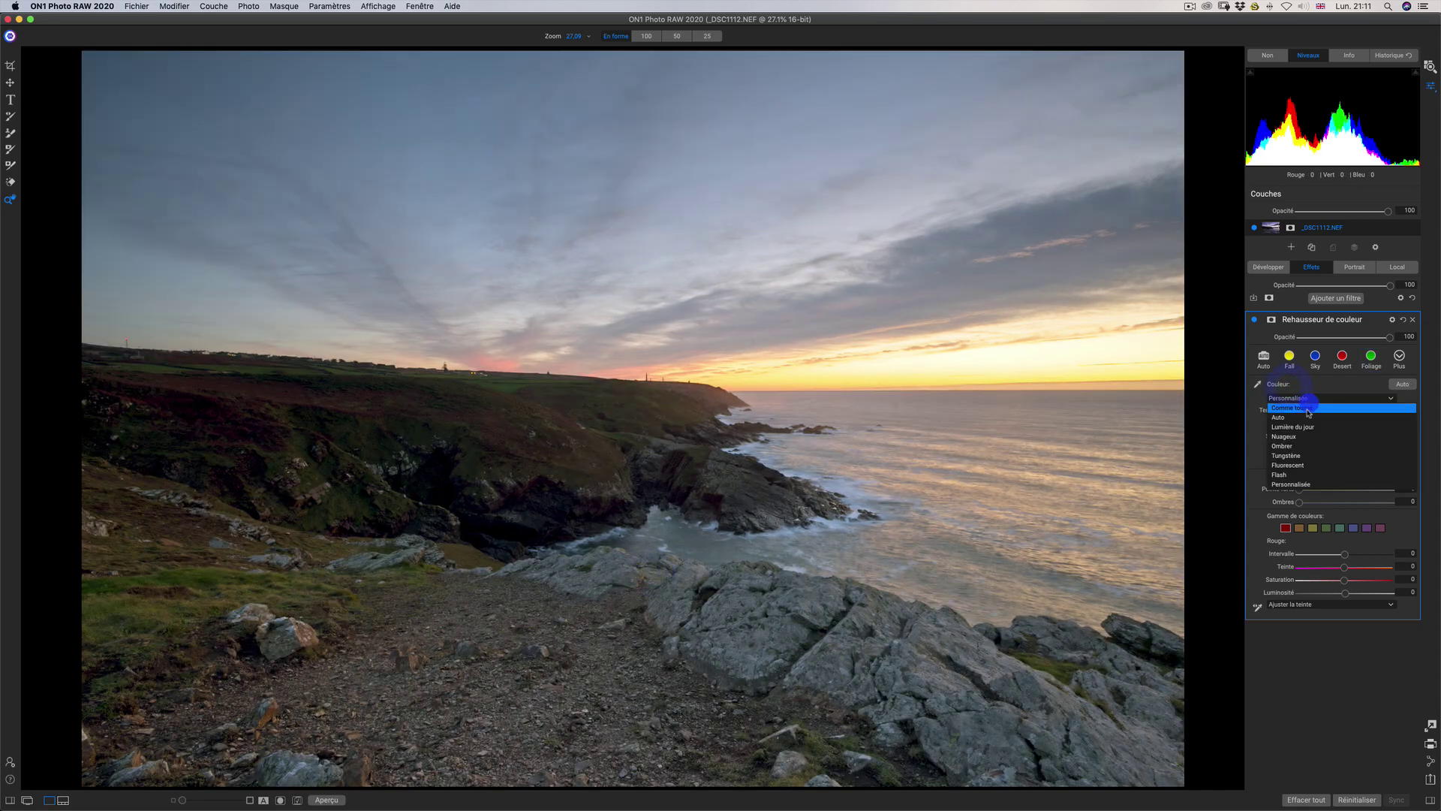
left_click(1304, 427)
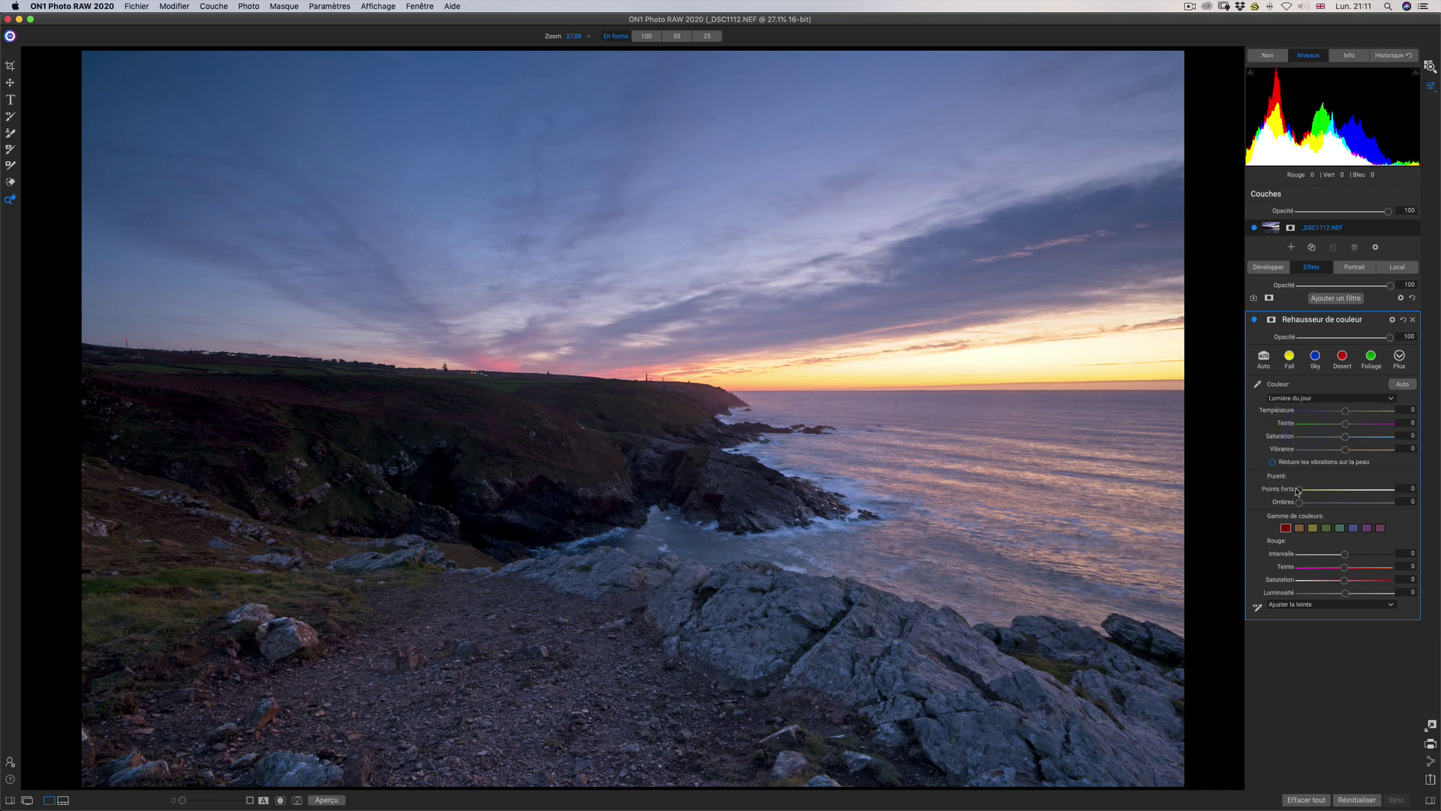
left_click_drag(1299, 492, 1431, 507)
left_click_drag(1343, 570, 1363, 592)
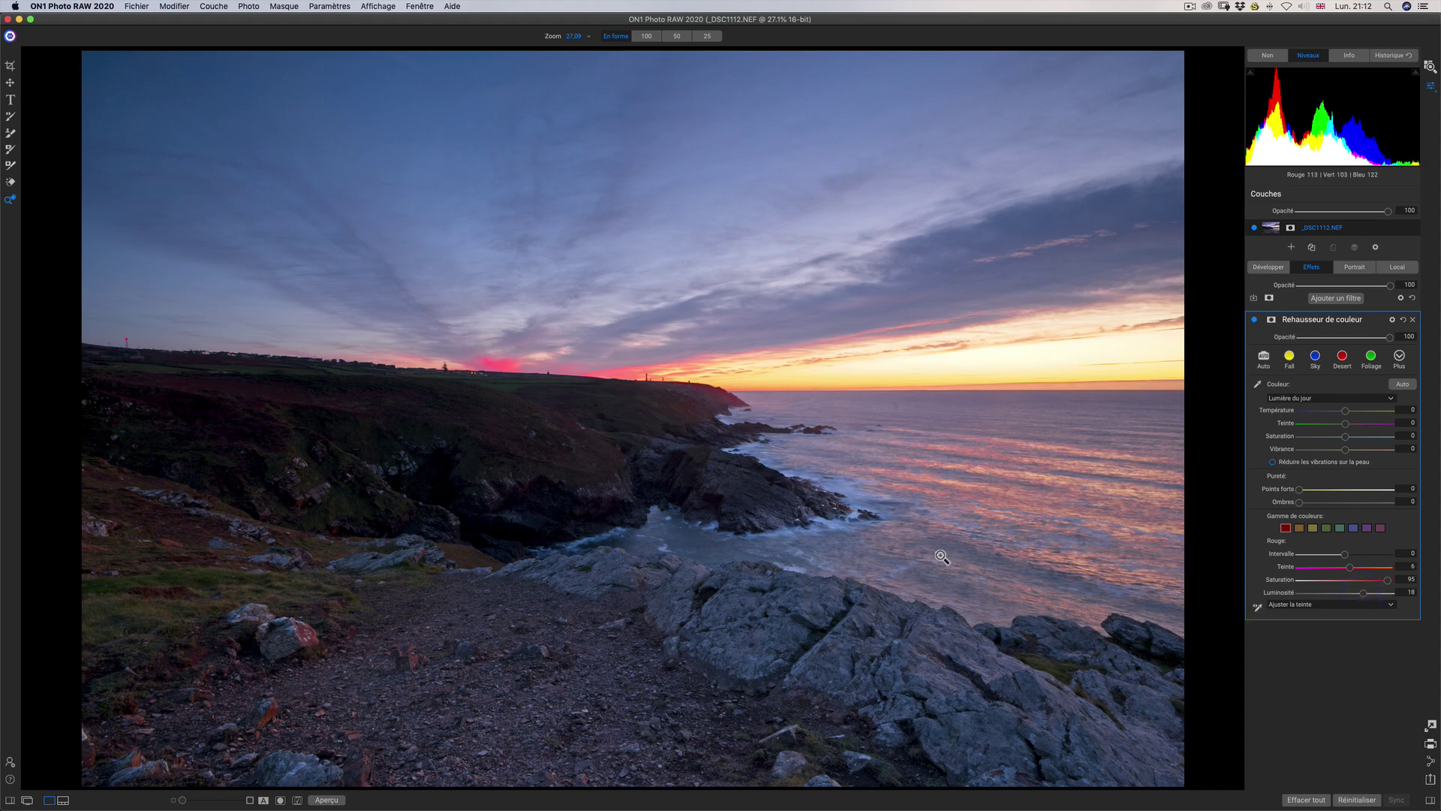
- Check the additional styles list and try Rehausseur de couleur's Fall, Sky, Desert and Foliage styles in turn
left_click(1401, 358)
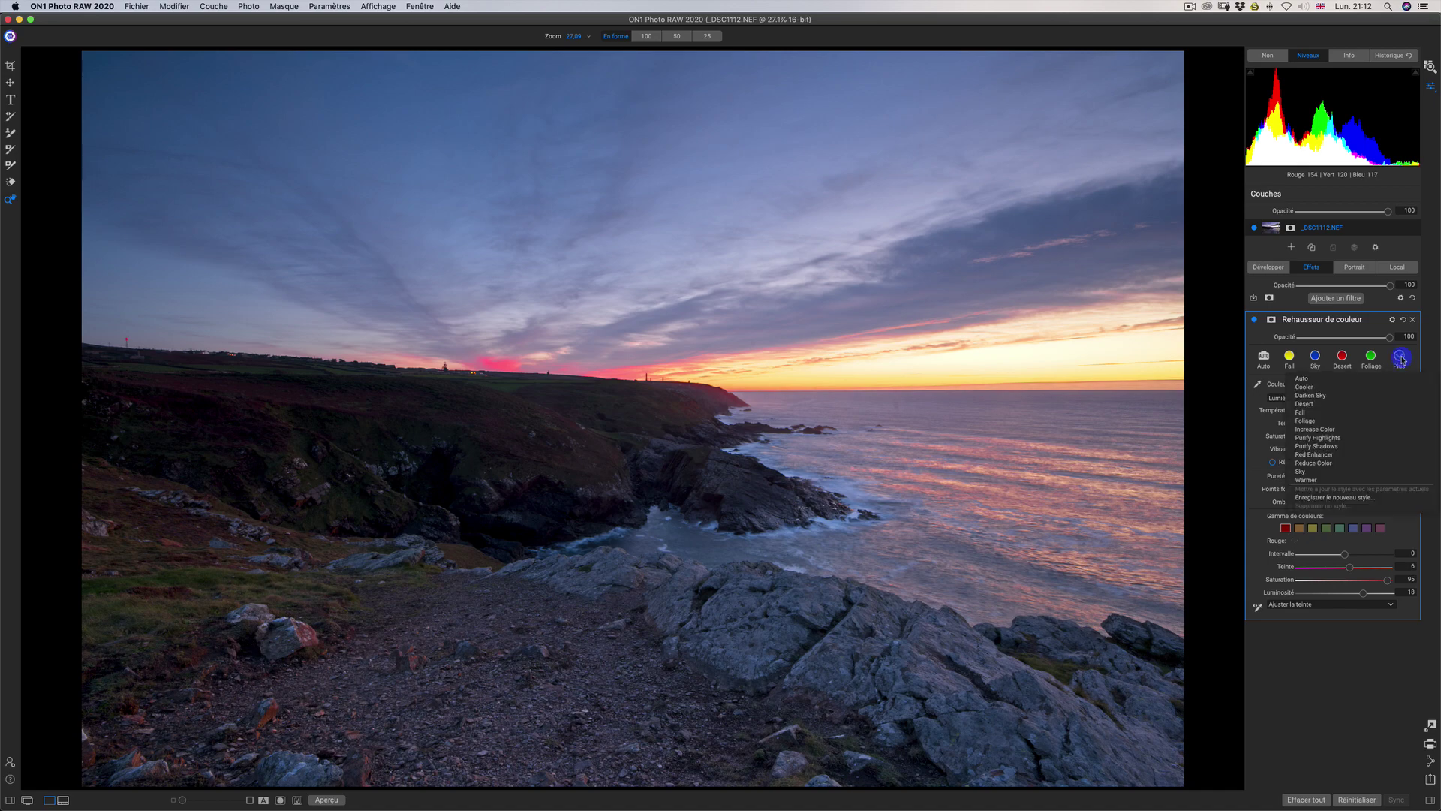
left_click(1401, 359)
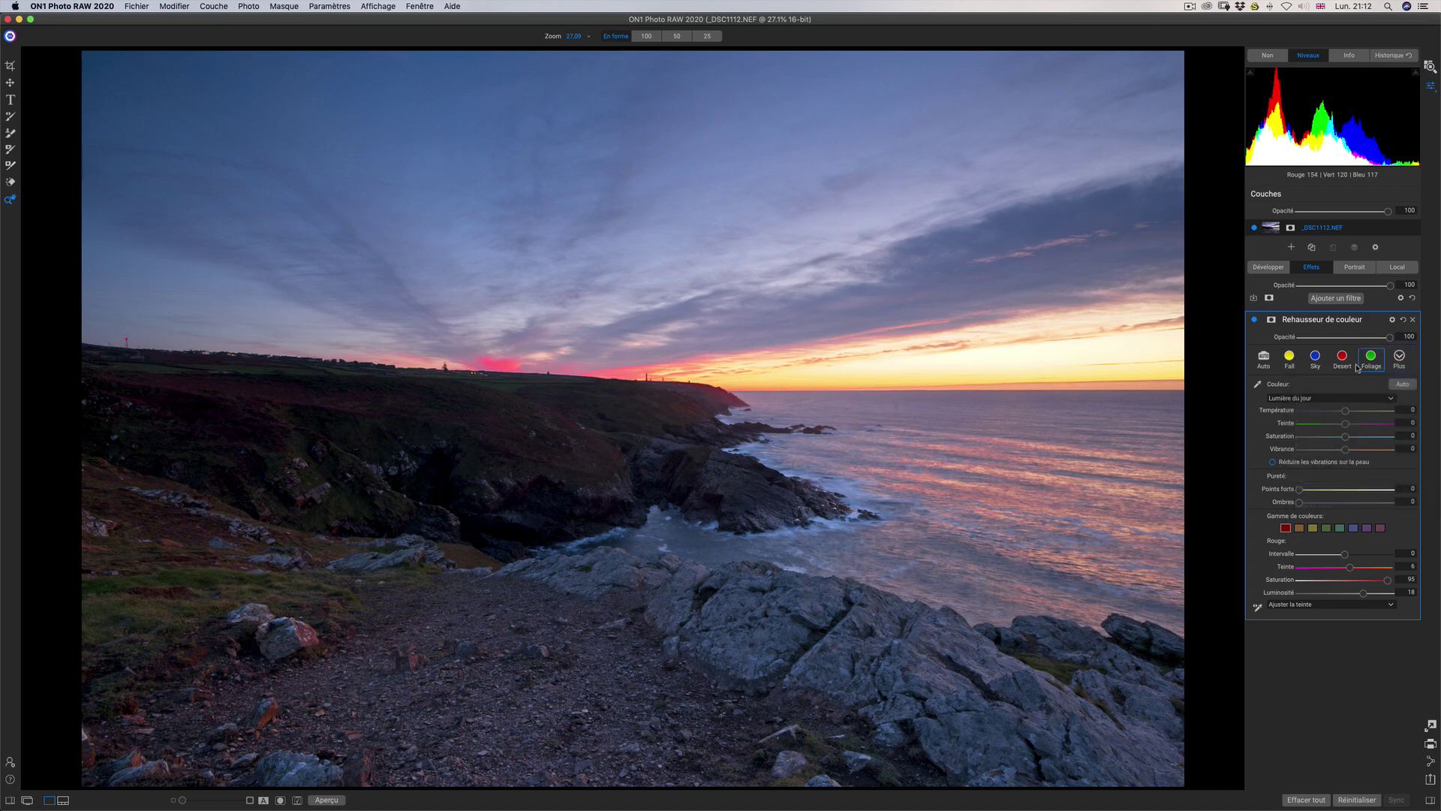
left_click(1294, 357)
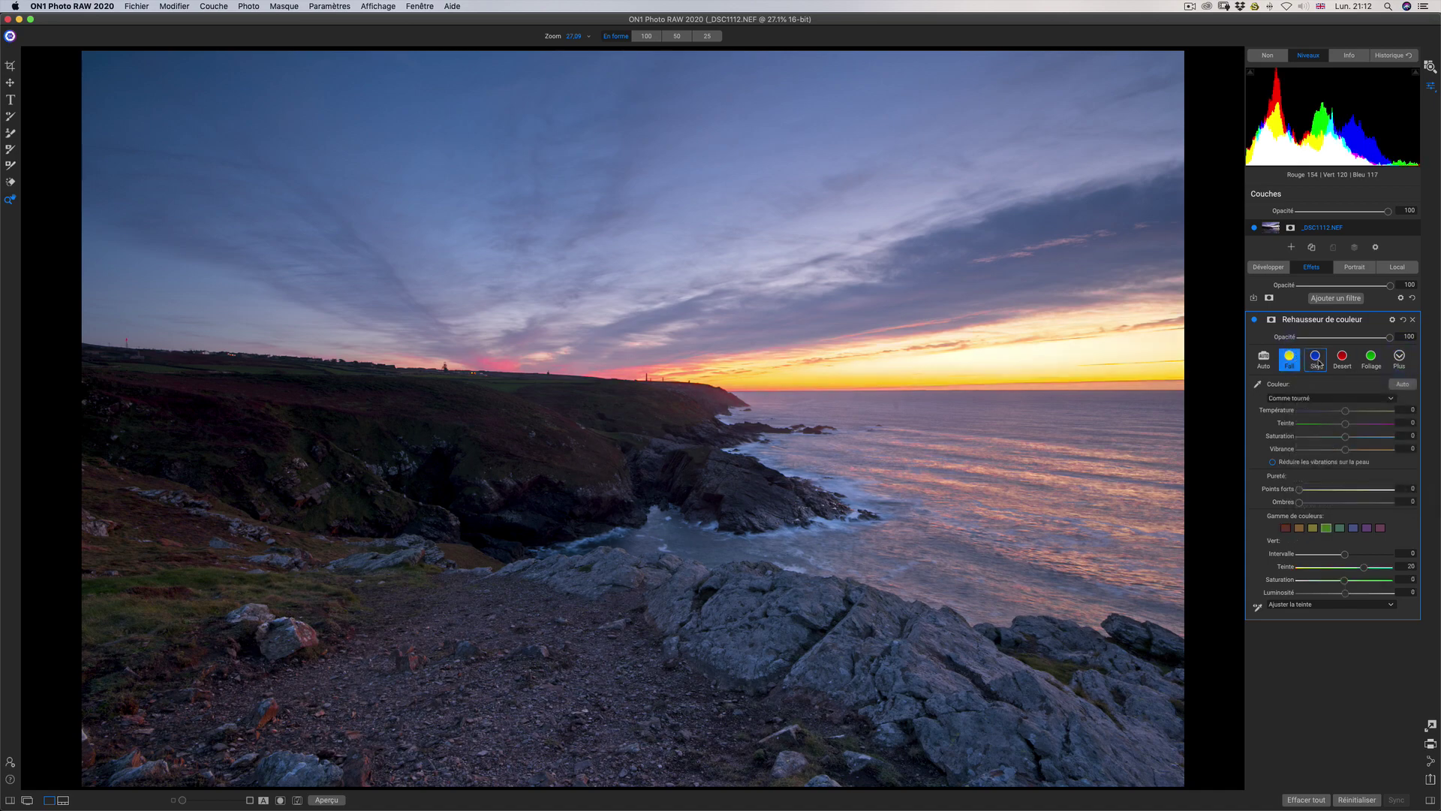
left_click(1316, 358)
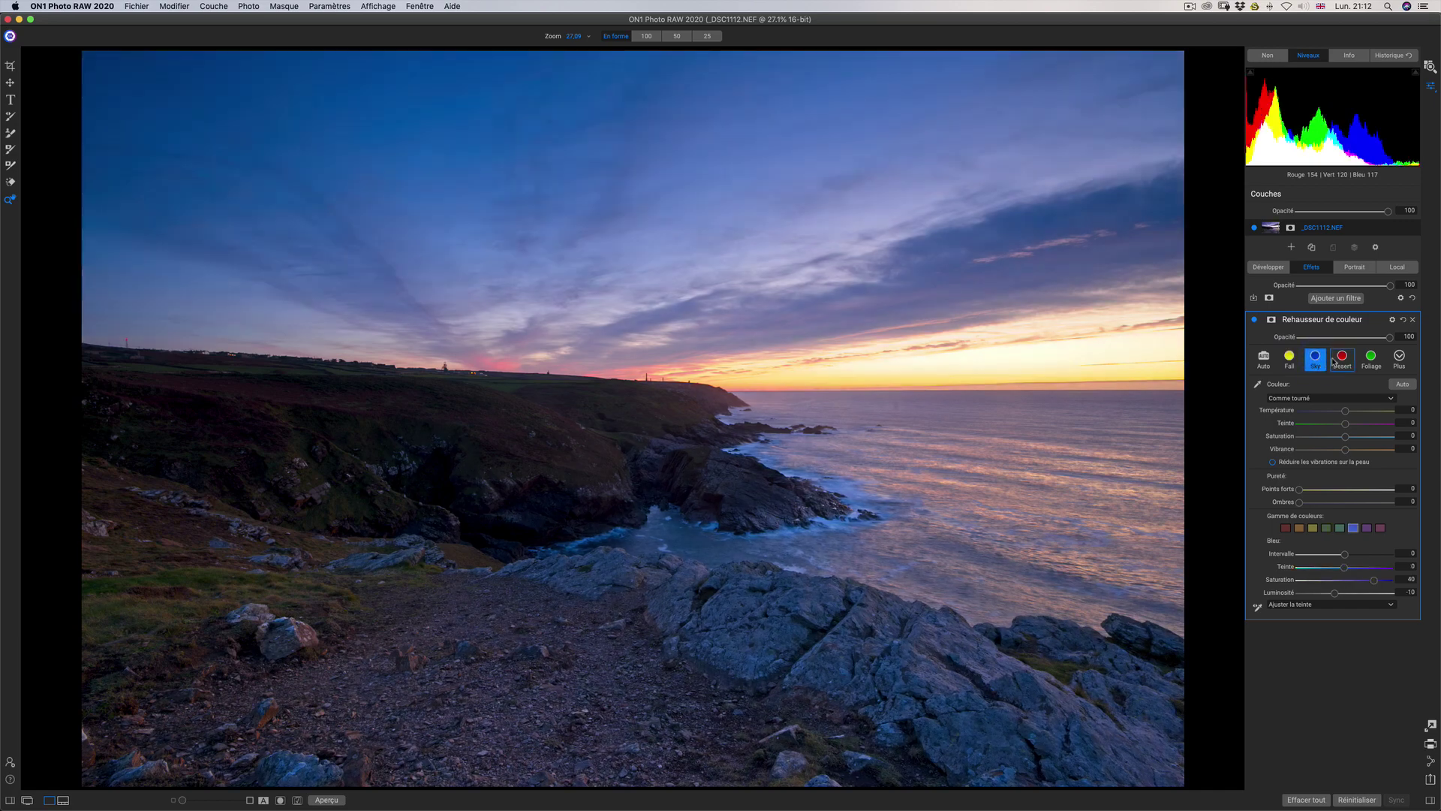
left_click(1342, 359)
left_click(1370, 357)
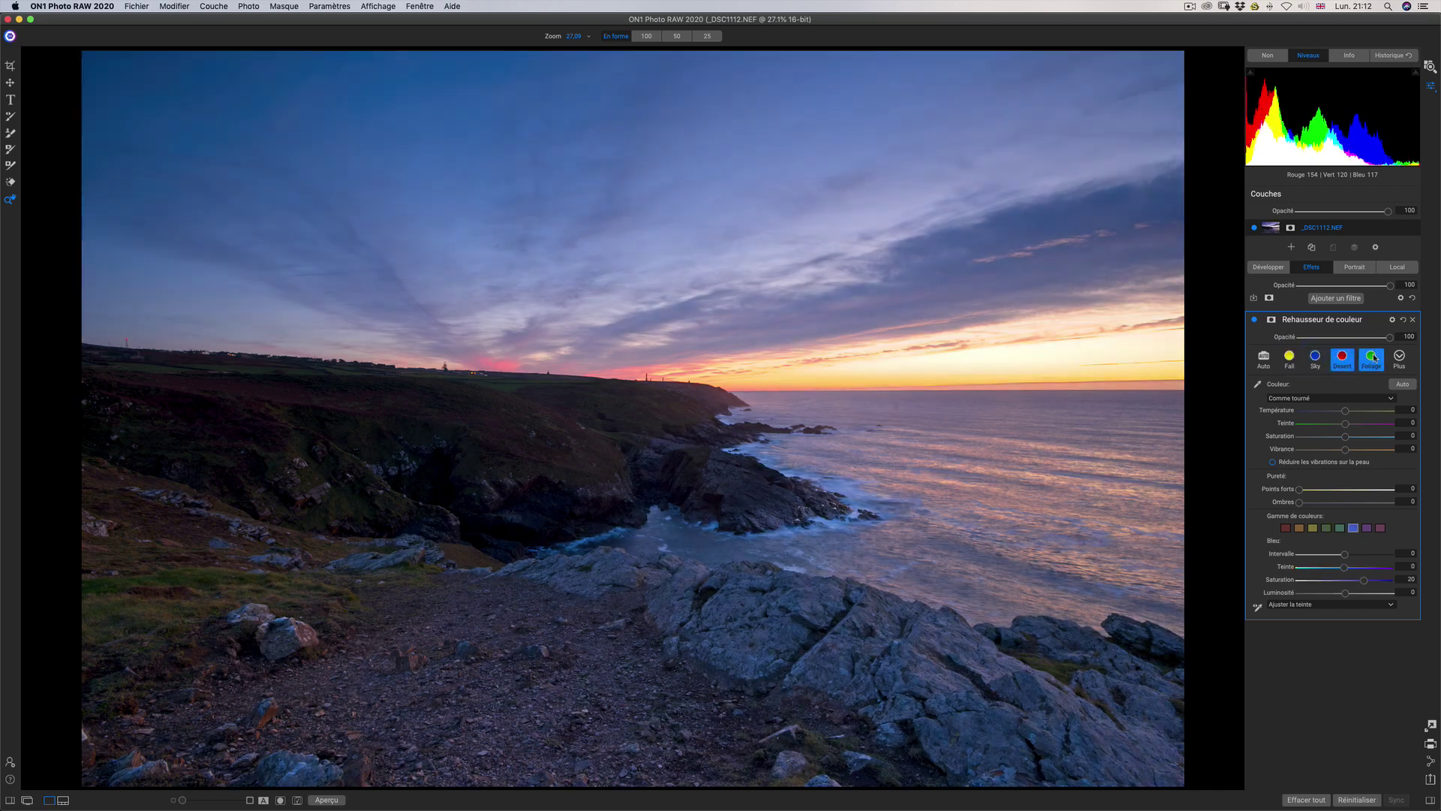
- Try the Increase Color, Purify Highlights, Purify Shadows and Red Enhancer styles in turn, and compare the last one with the filter switched off
left_click(1400, 358)
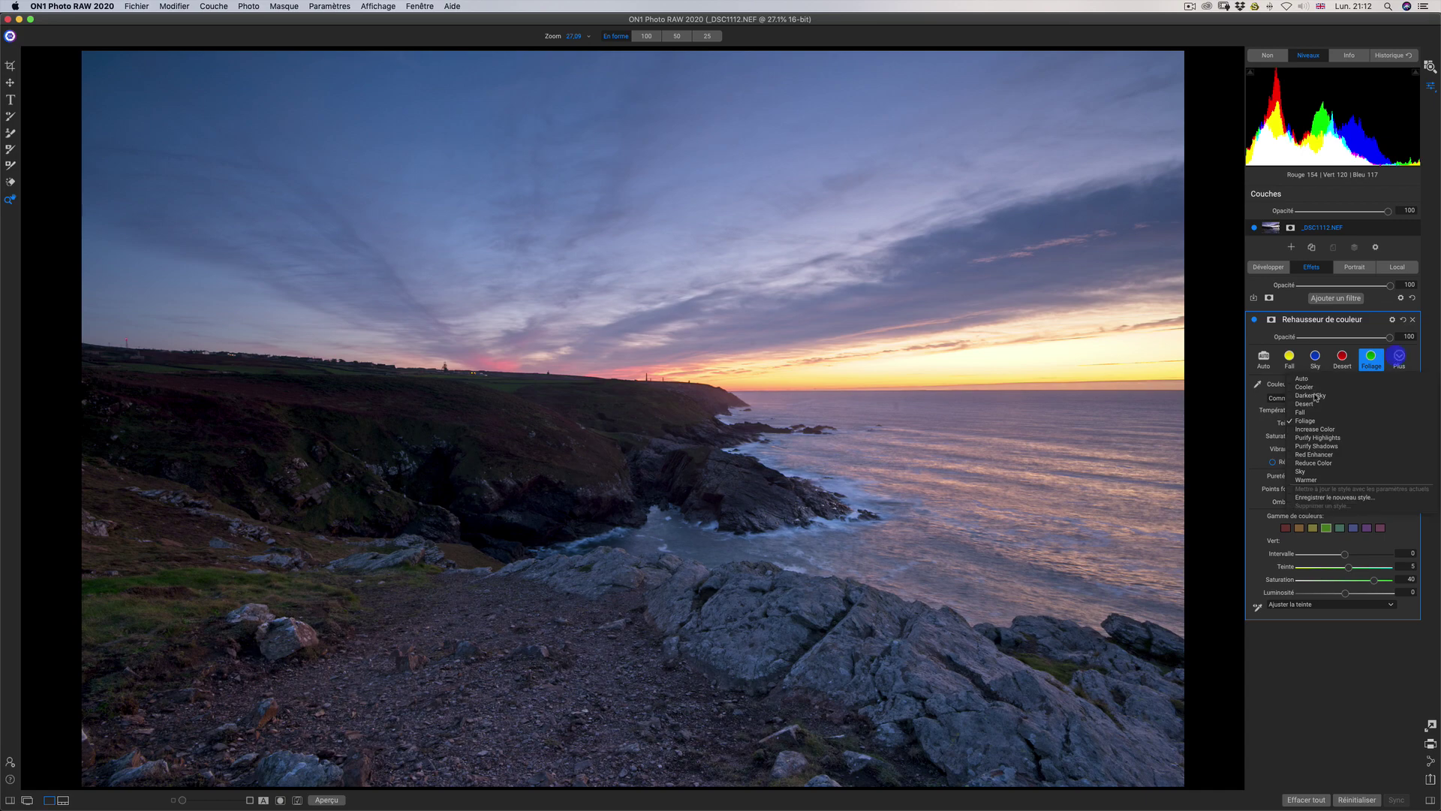
left_click(1318, 431)
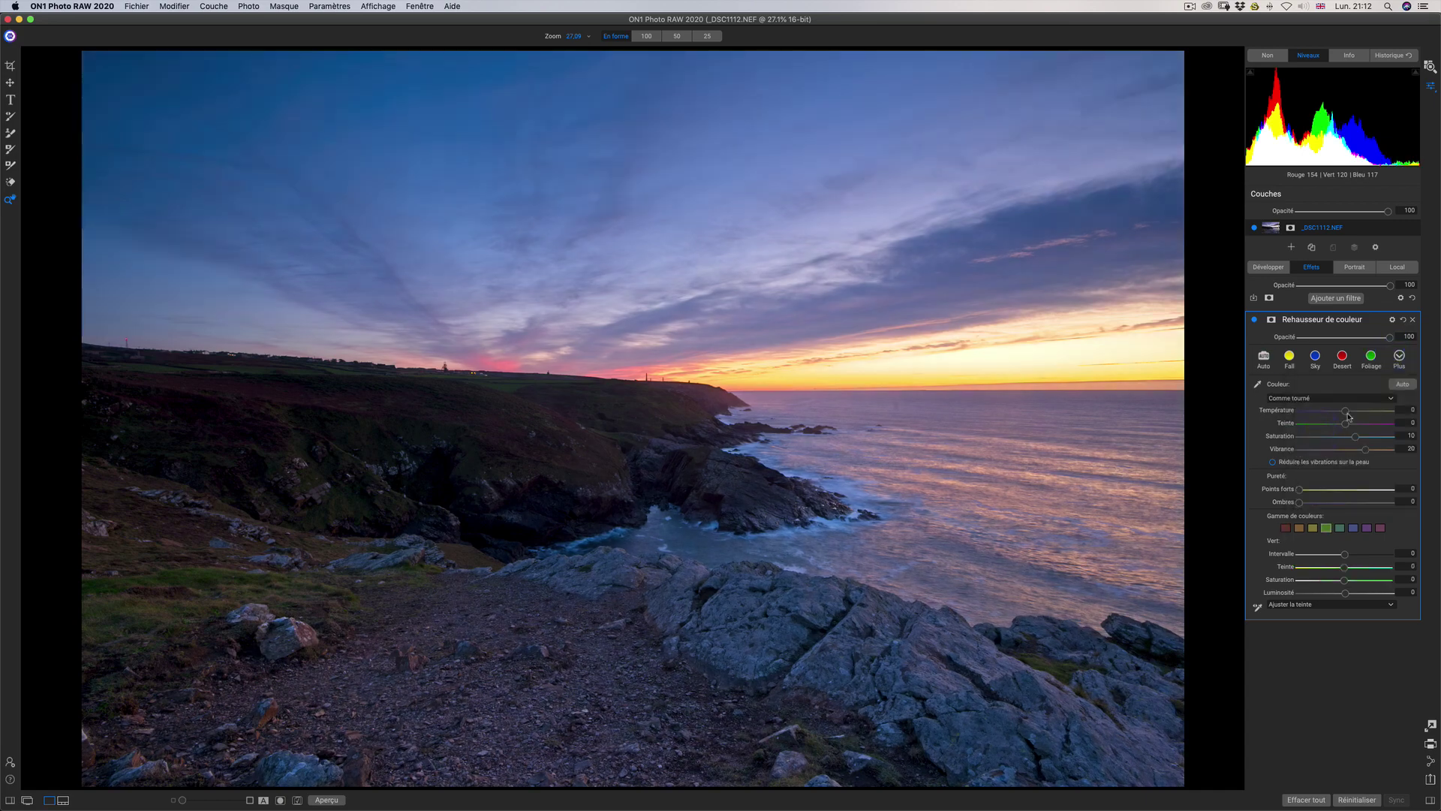
left_click(1400, 357)
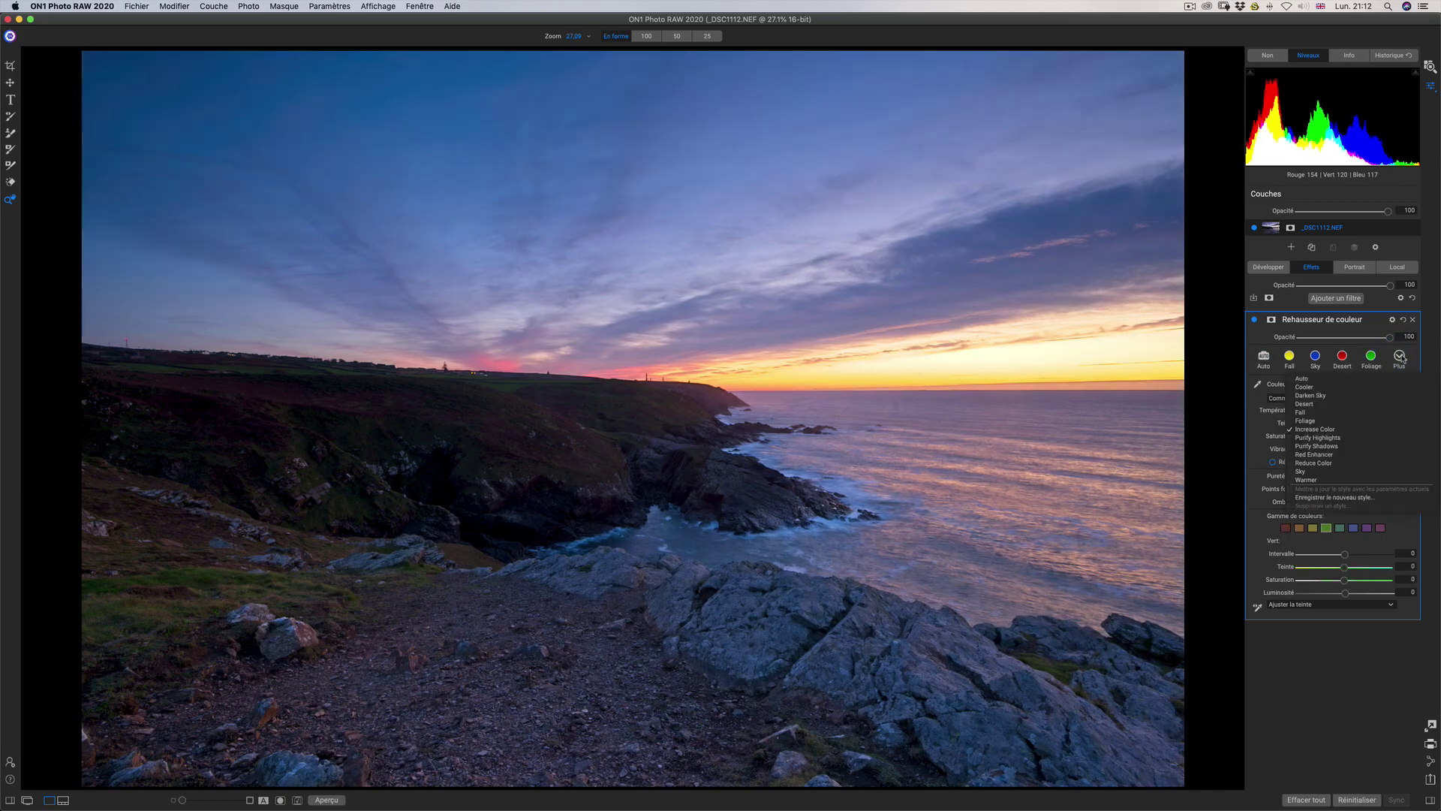
left_click(1318, 438)
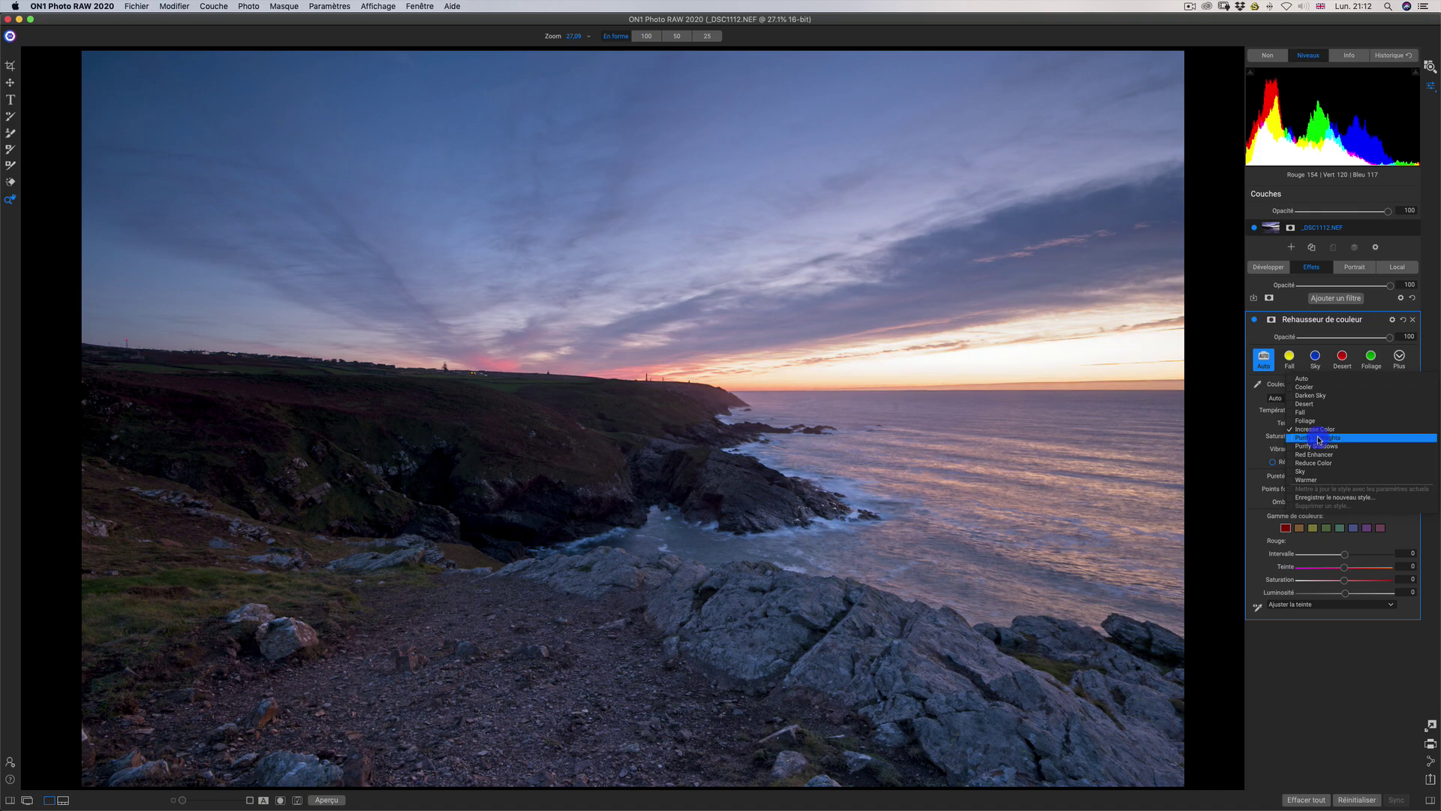
left_click(1399, 356)
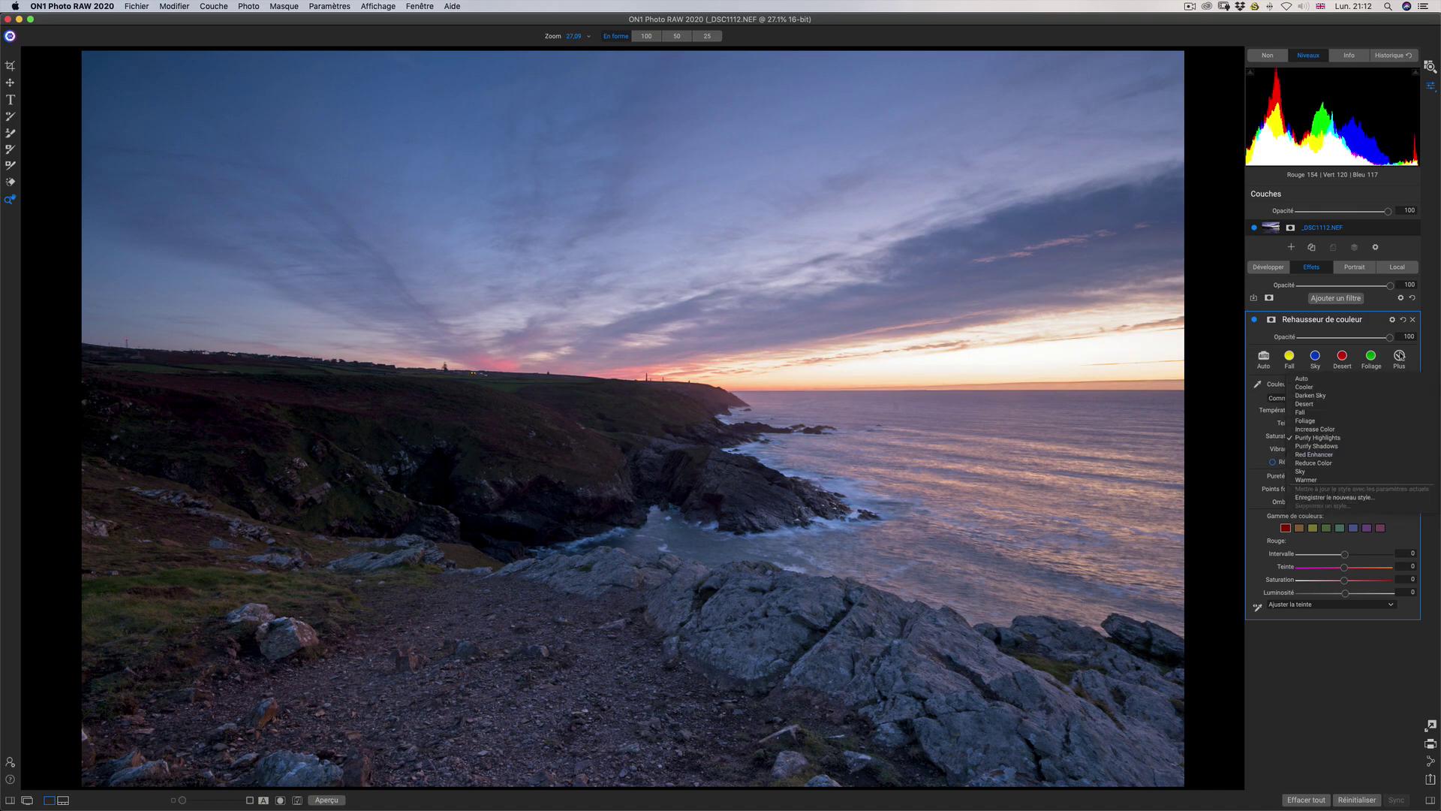
left_click(1331, 446)
left_click(1399, 358)
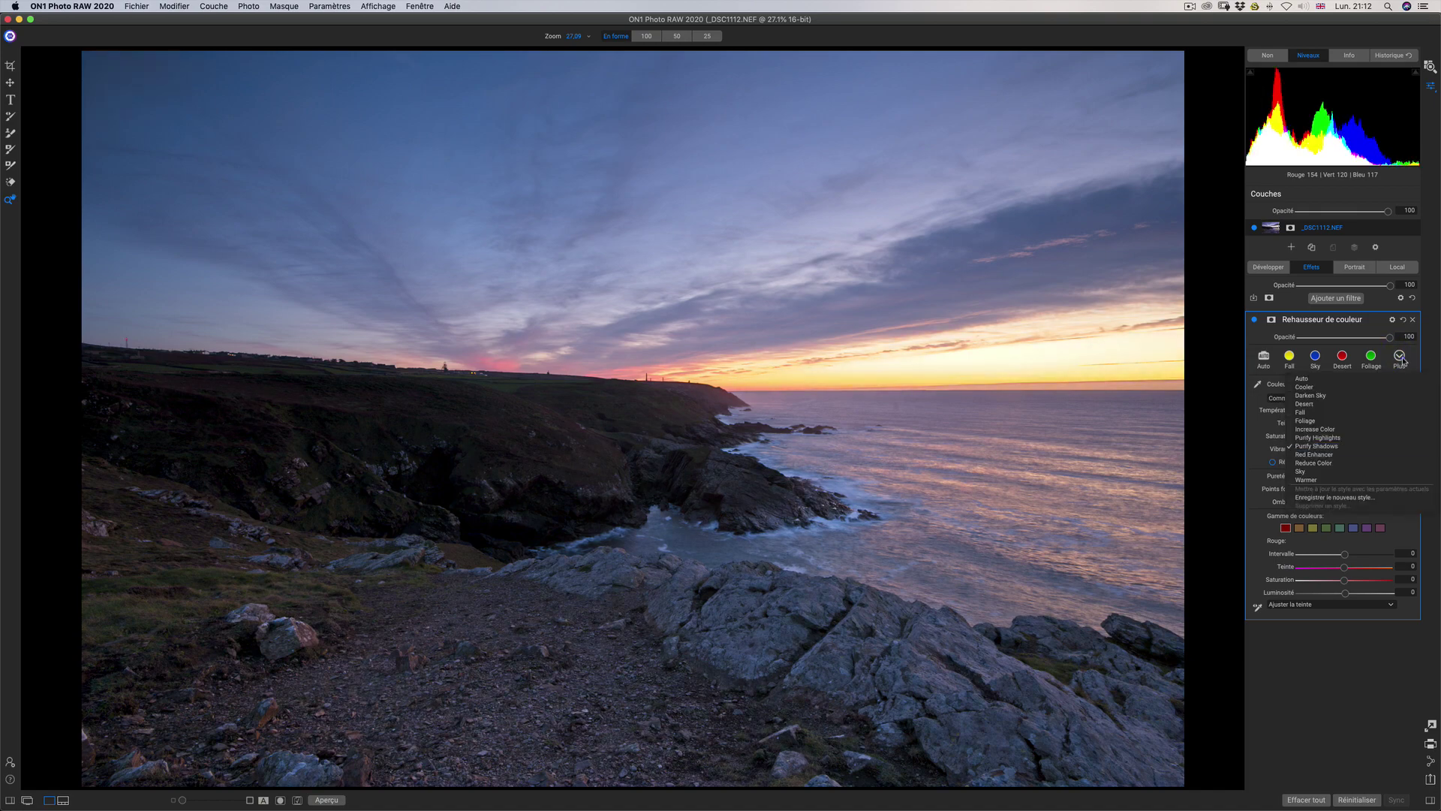
left_click(1320, 455)
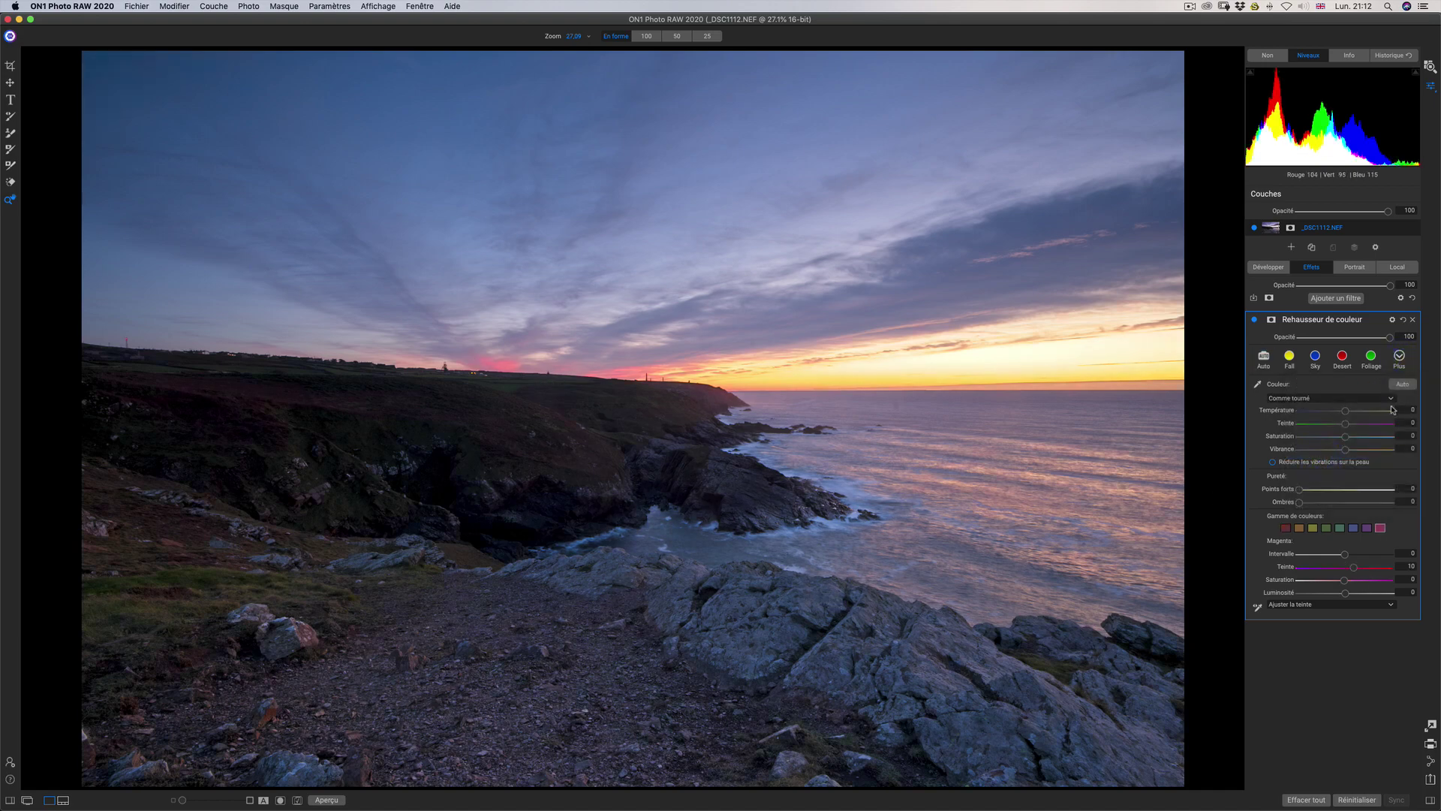
left_click(1255, 321)
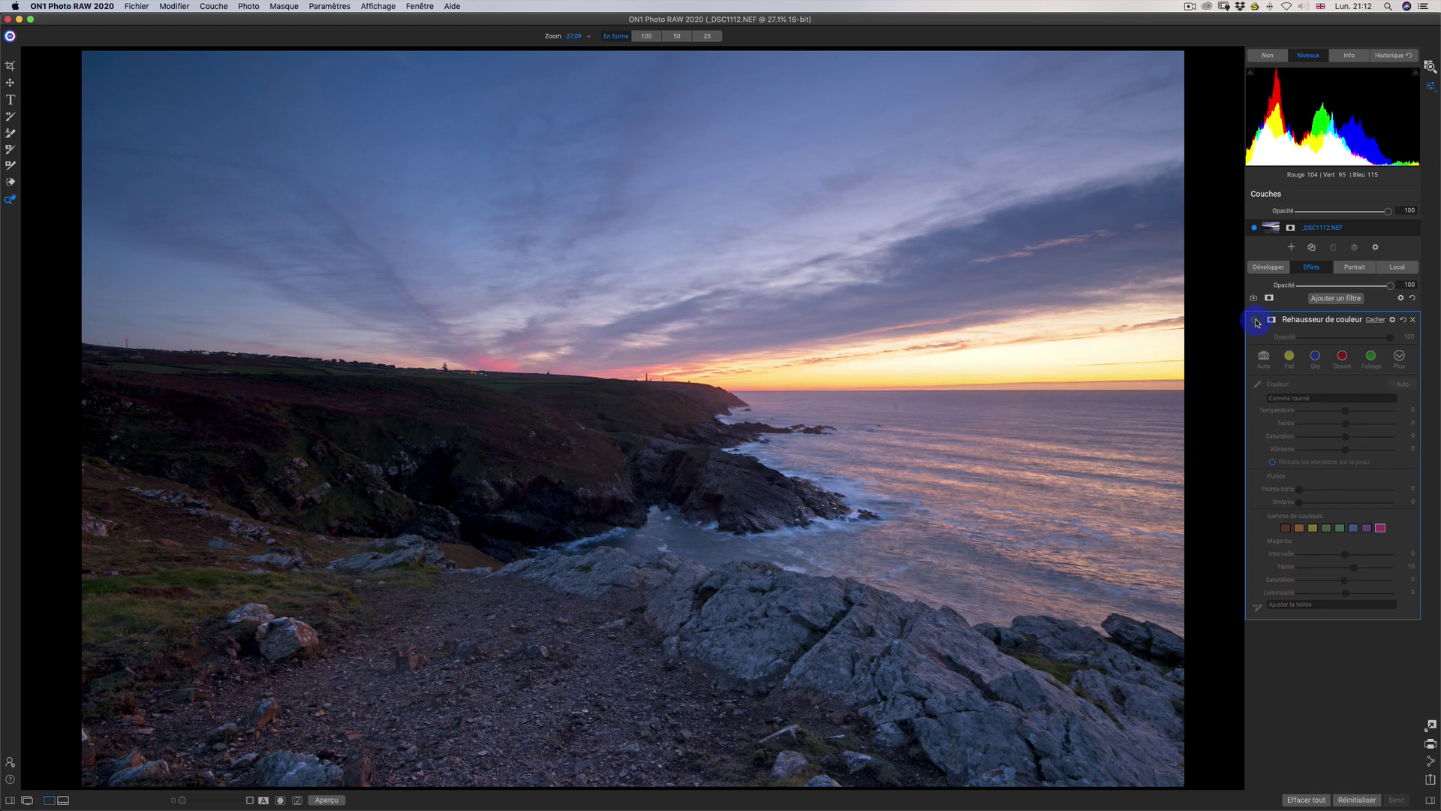
left_click(1255, 321)
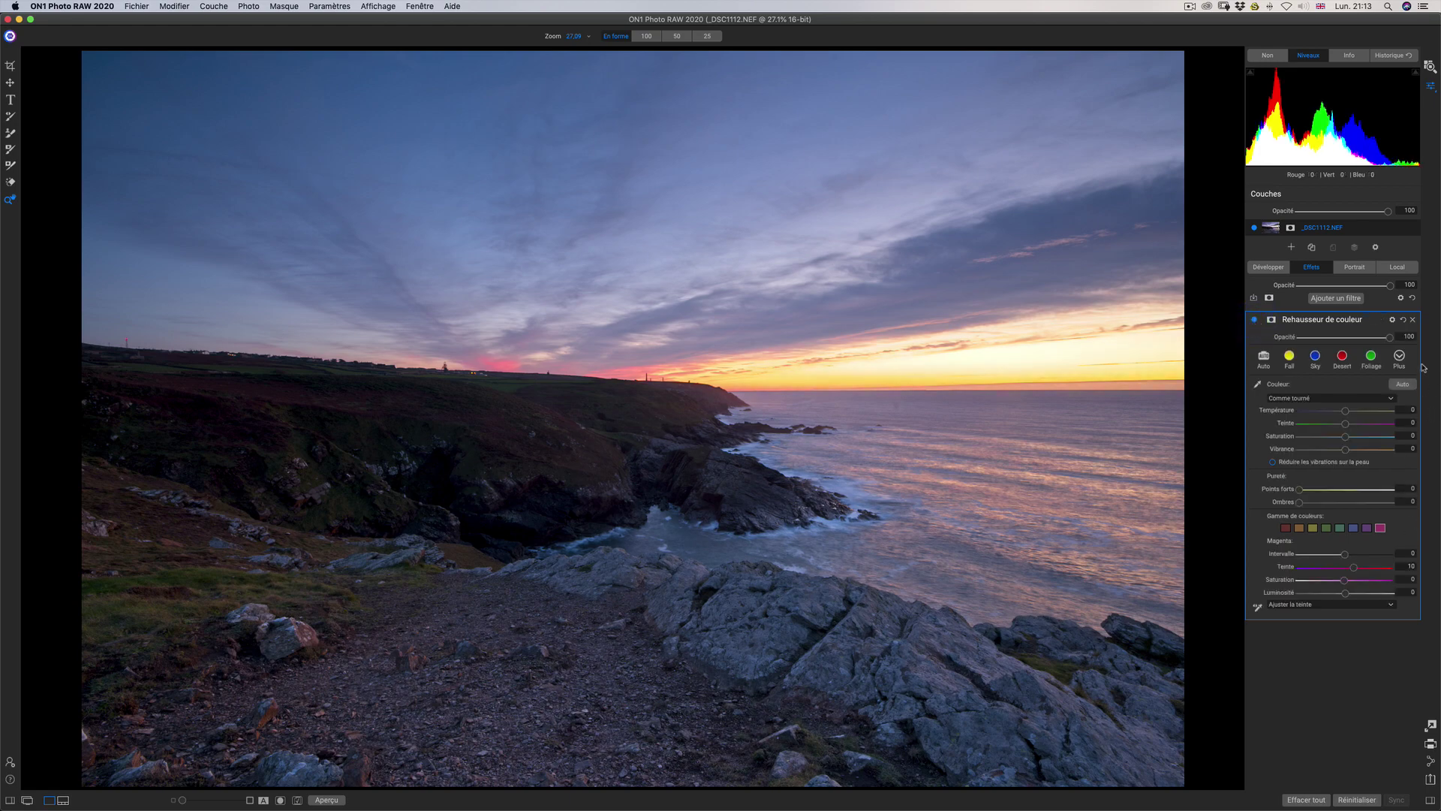
- Remove the Rehausseur de couleur filter and the Retouche de la peau filter tried after it, and add the Sun Flare filter
left_click(1412, 321)
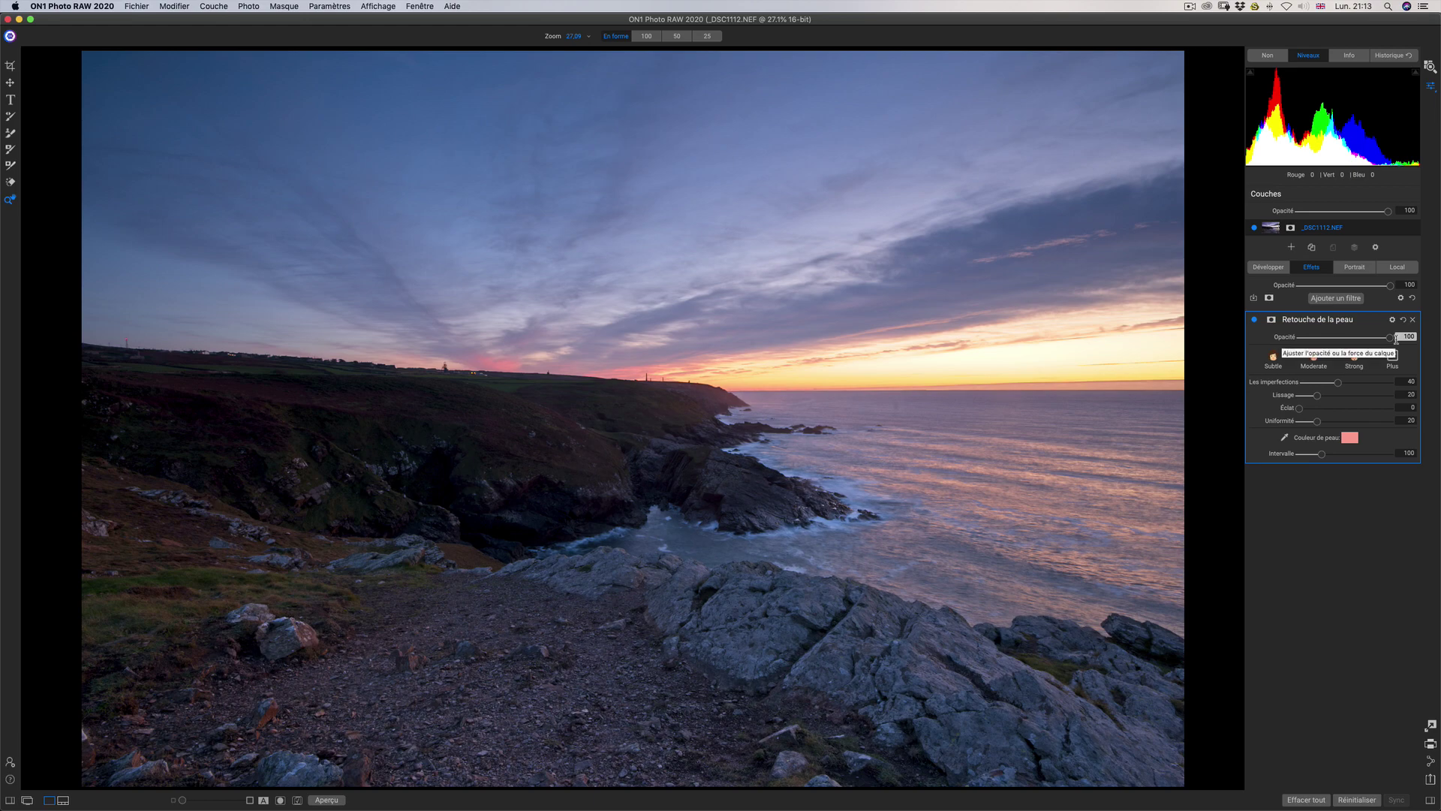
left_click(1412, 319)
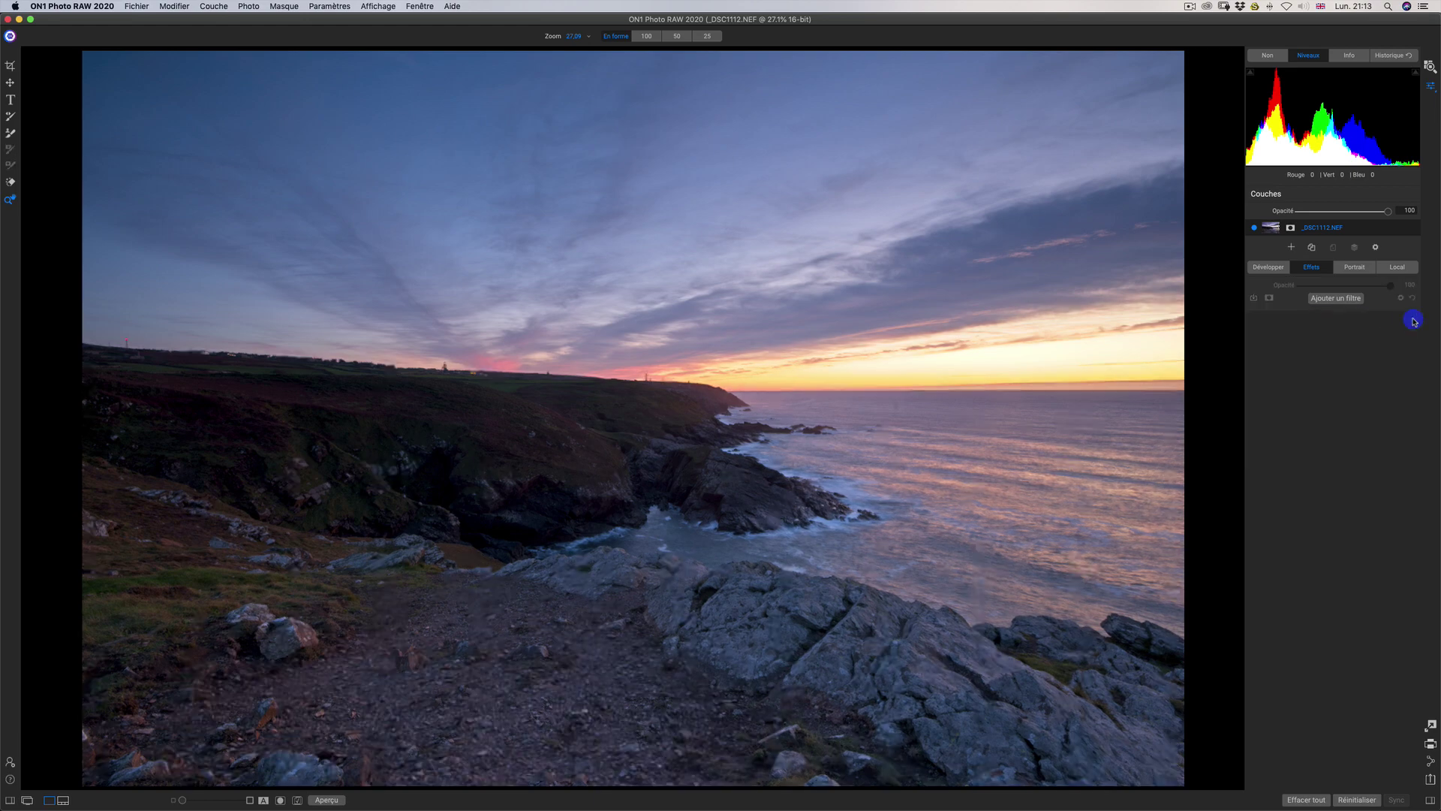
left_click(1335, 299)
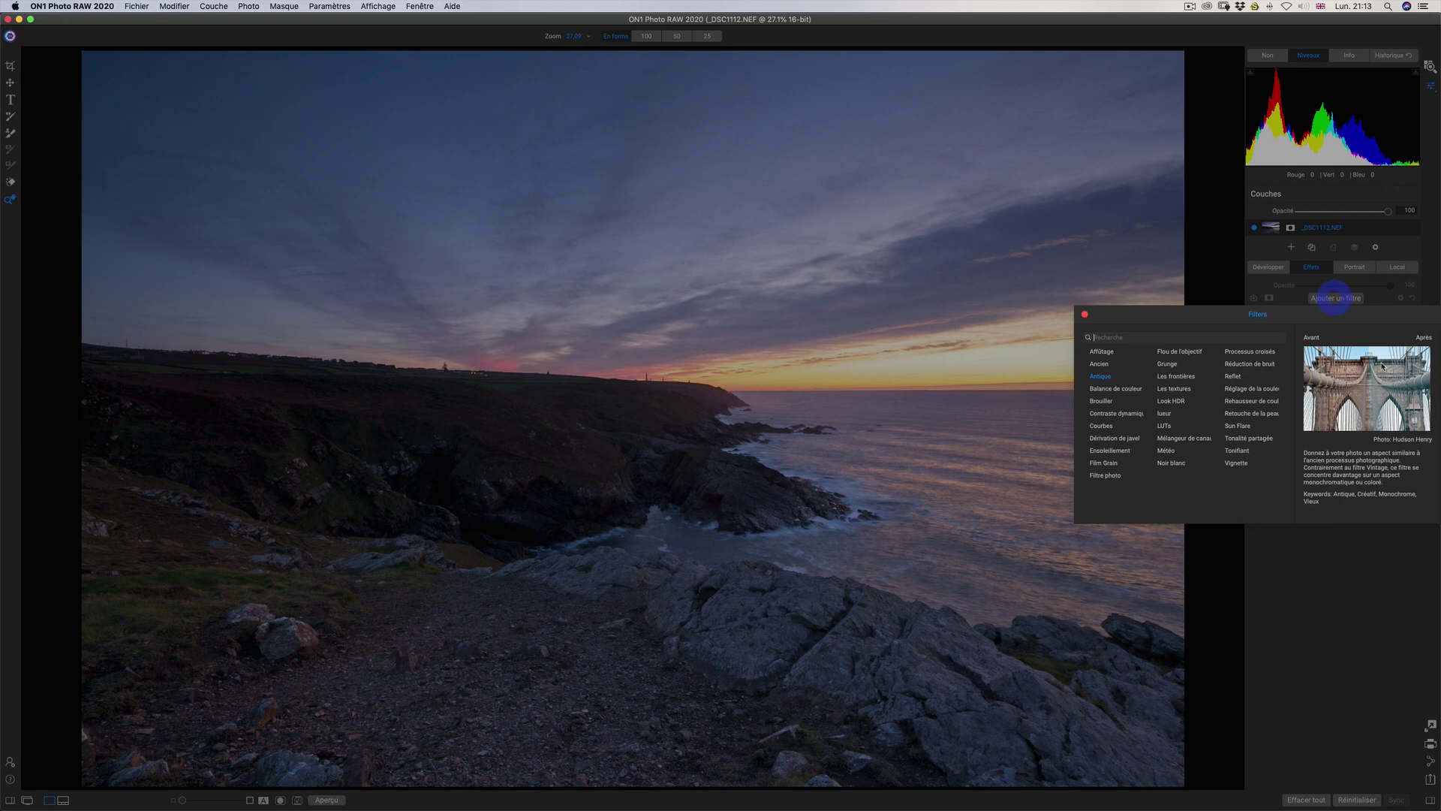
left_click(1238, 427)
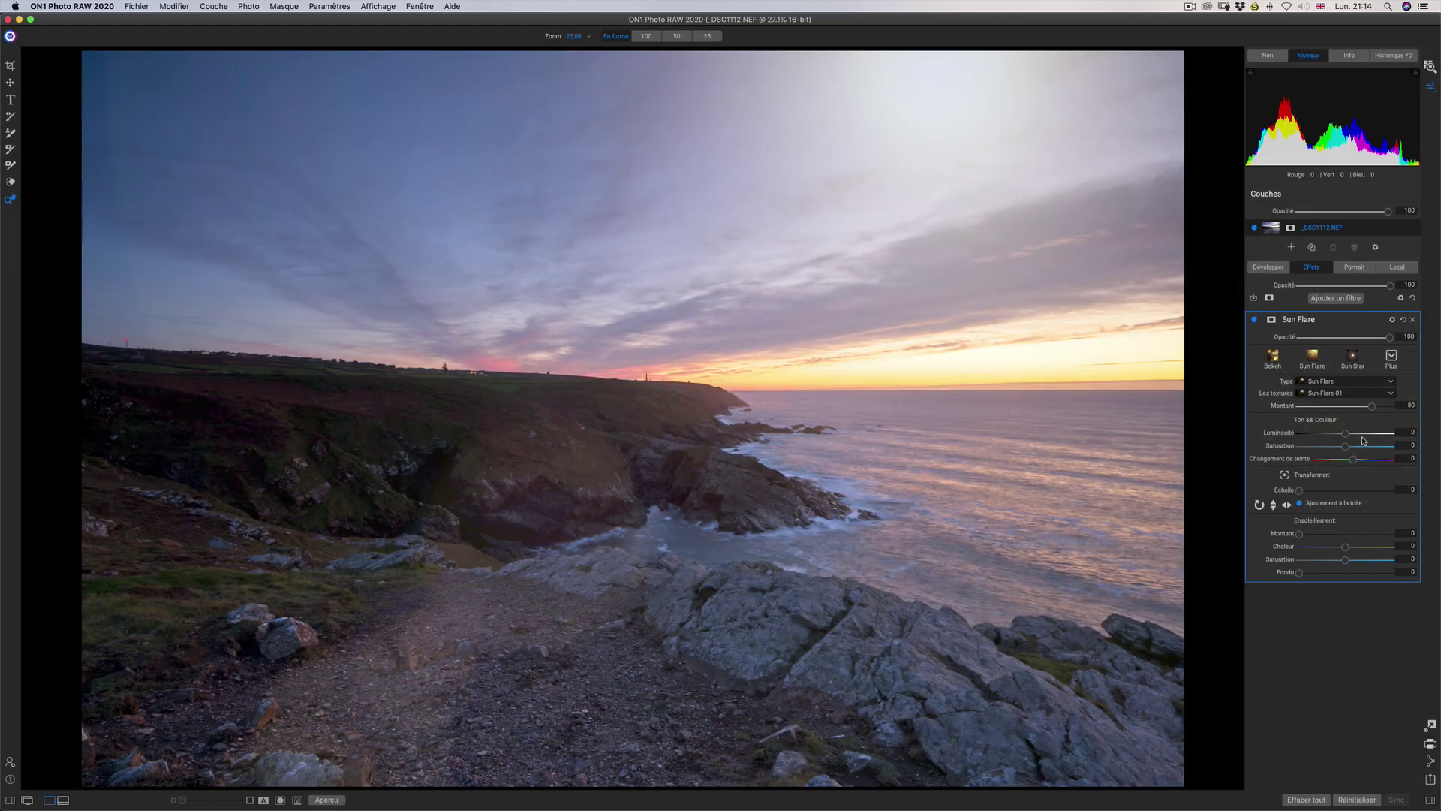
- Try Sun Flare's Sun Star, Bokeh and Sun Flare styles, and apply a bokeh flare style from the additional styles
left_click(1313, 359)
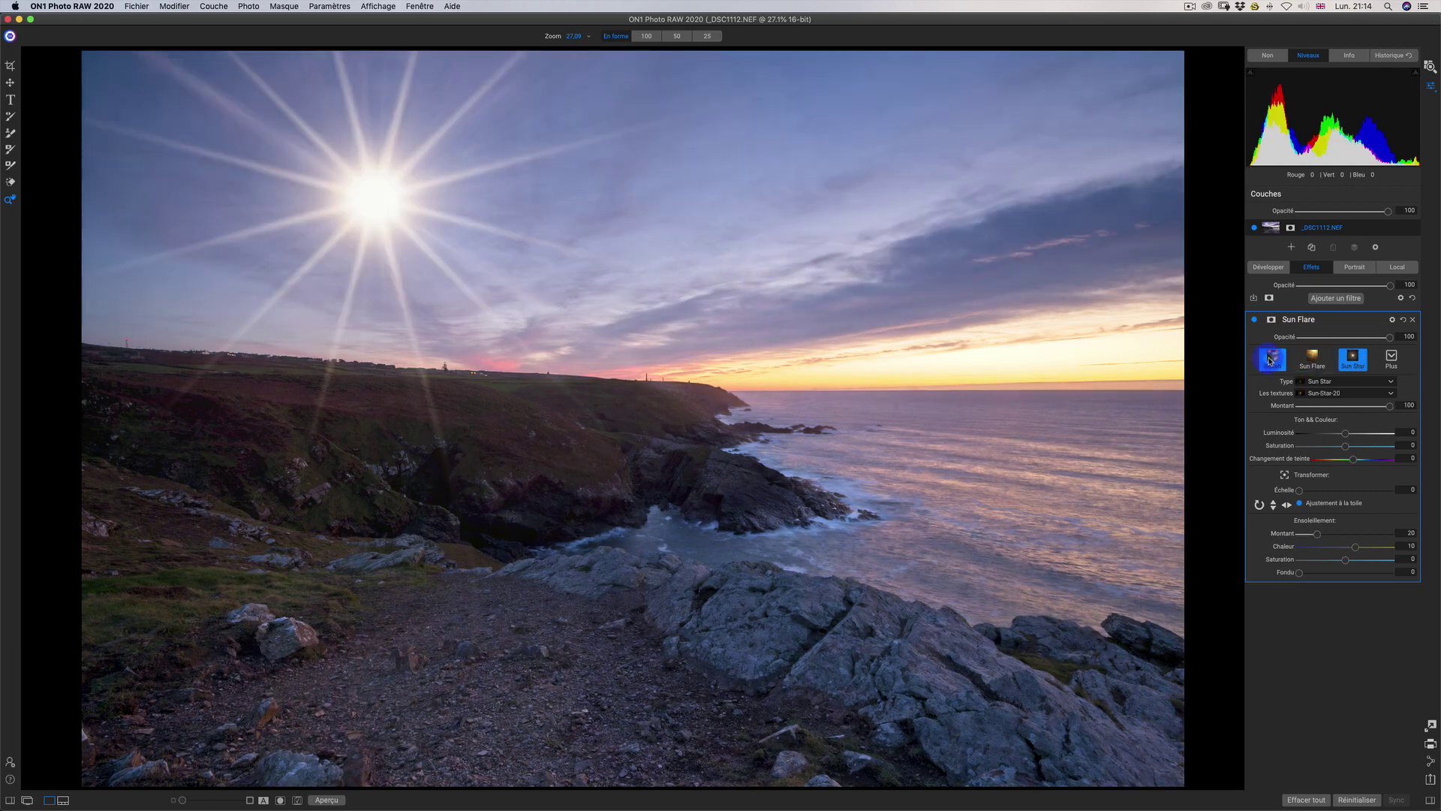
left_click(1313, 359)
left_click(1314, 359)
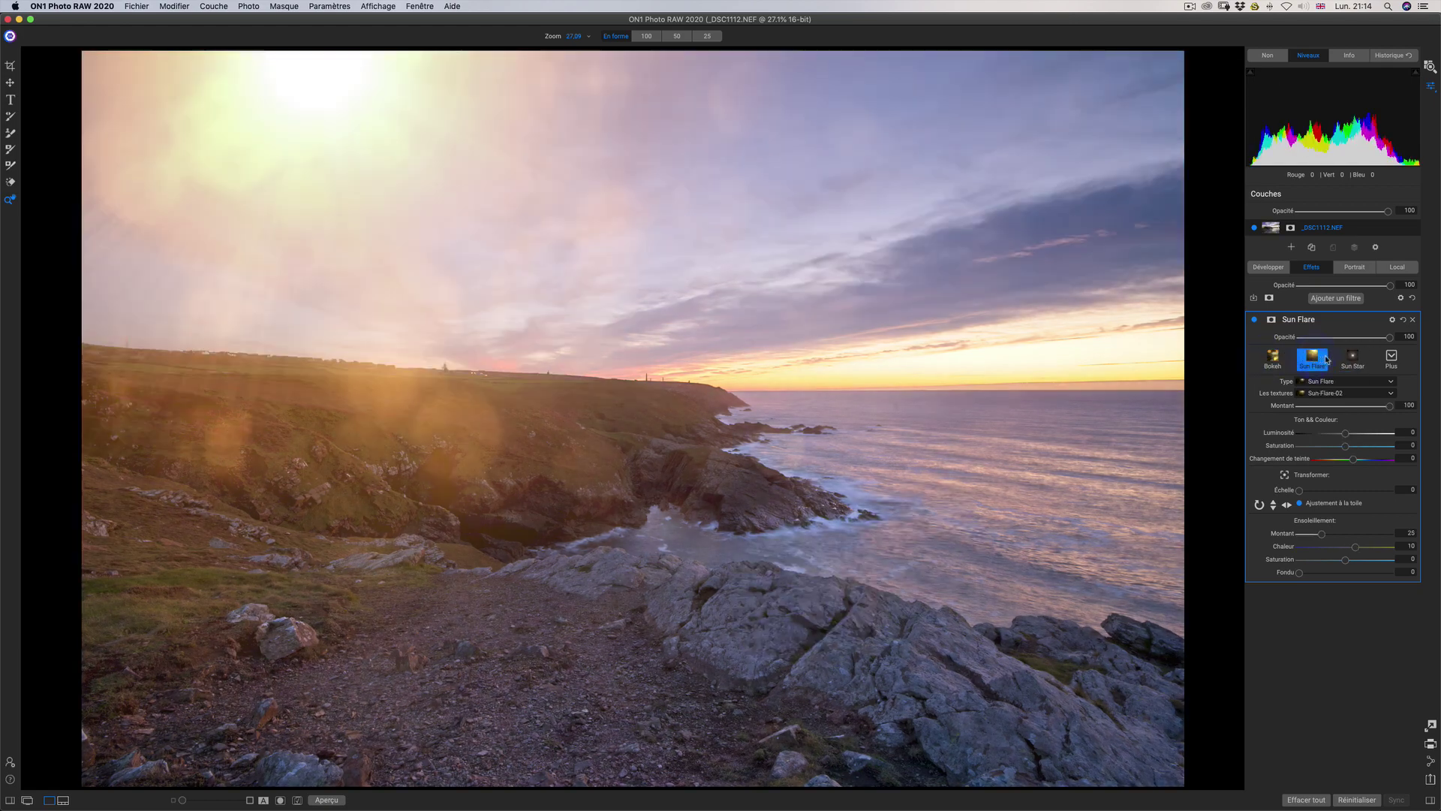
left_click(1398, 361)
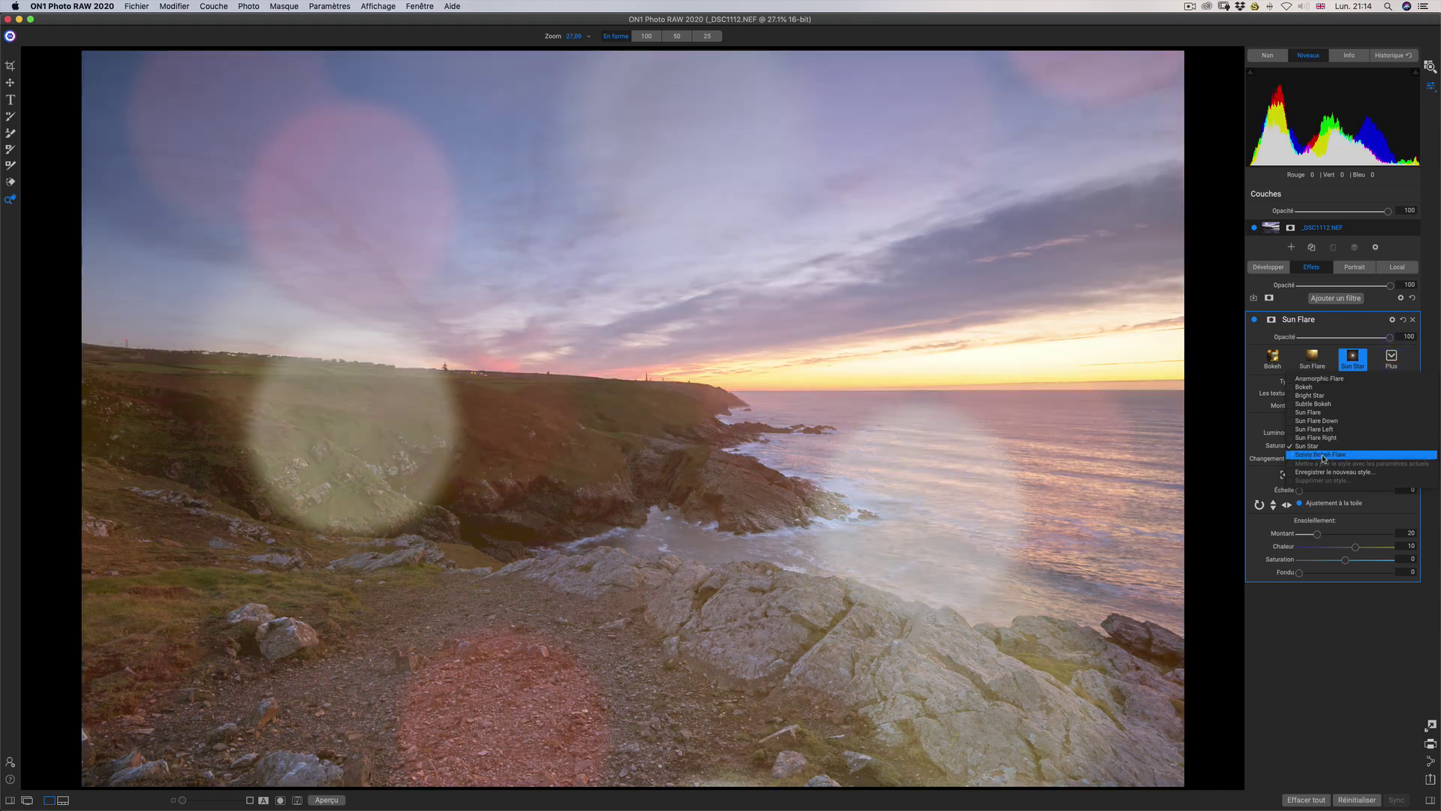
key("Return")
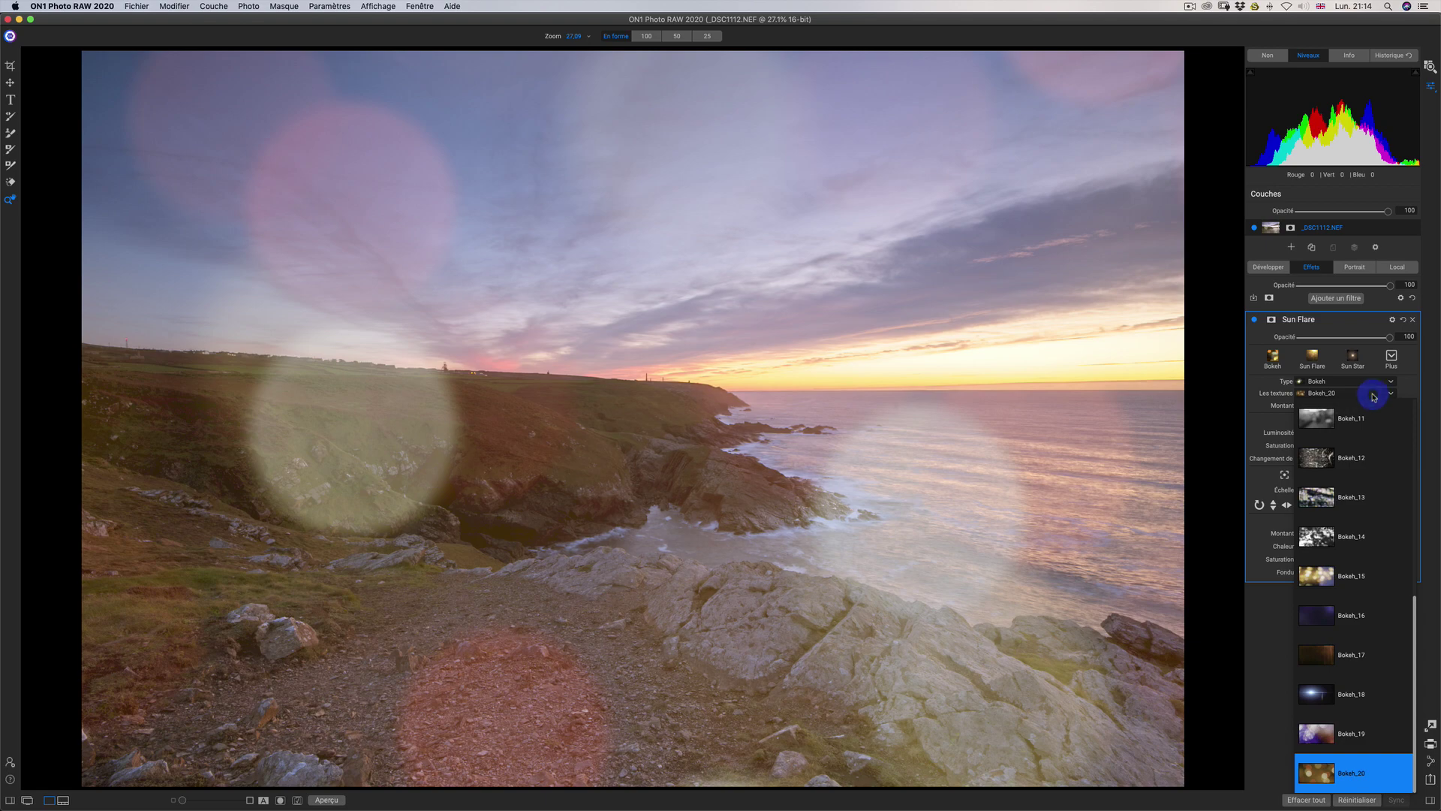
- Switch the flare's texture to Bokeh_11, Bokeh_13 and Bokeh_18 in turn
left_click(1326, 423)
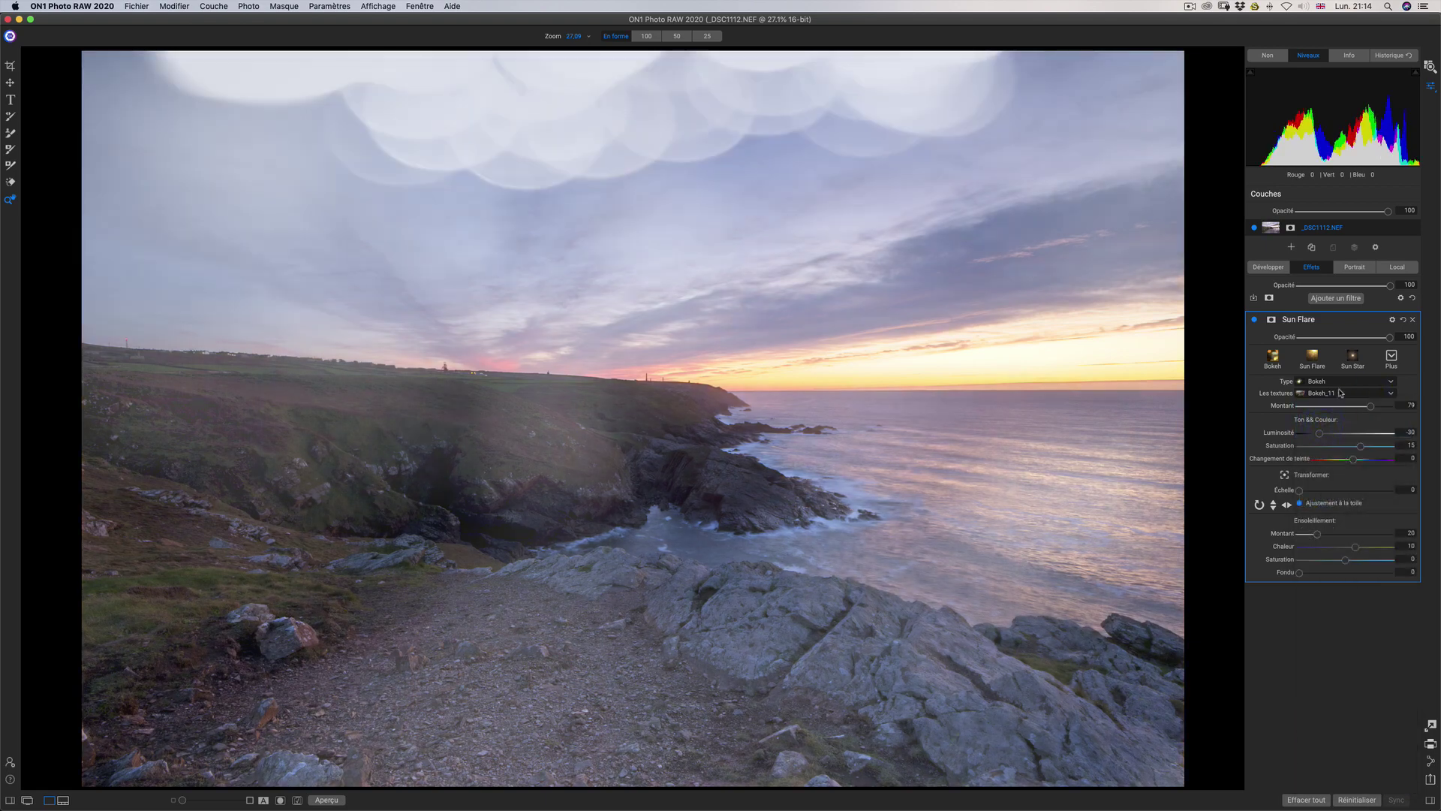
left_click(1340, 395)
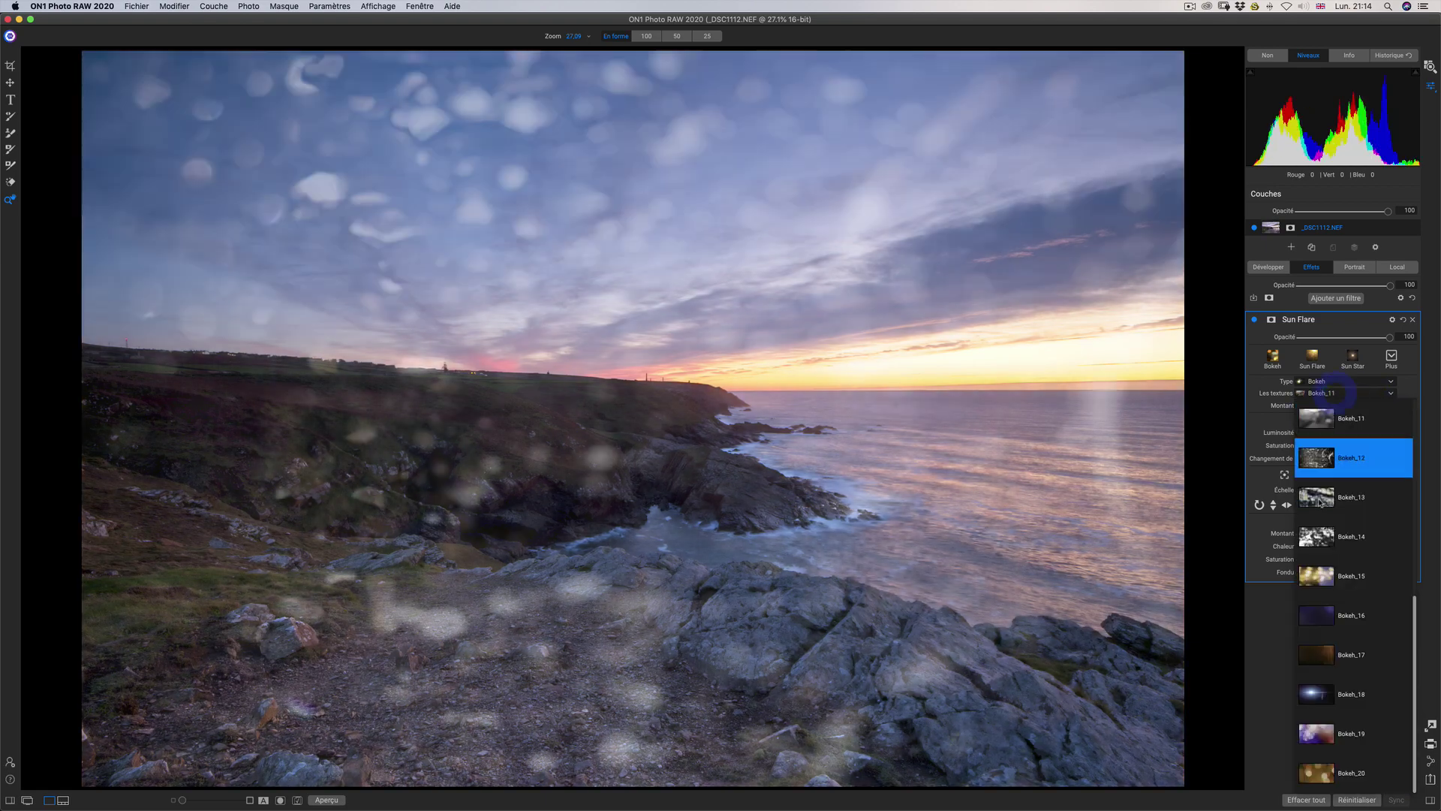
left_click(1323, 503)
left_click(1326, 392)
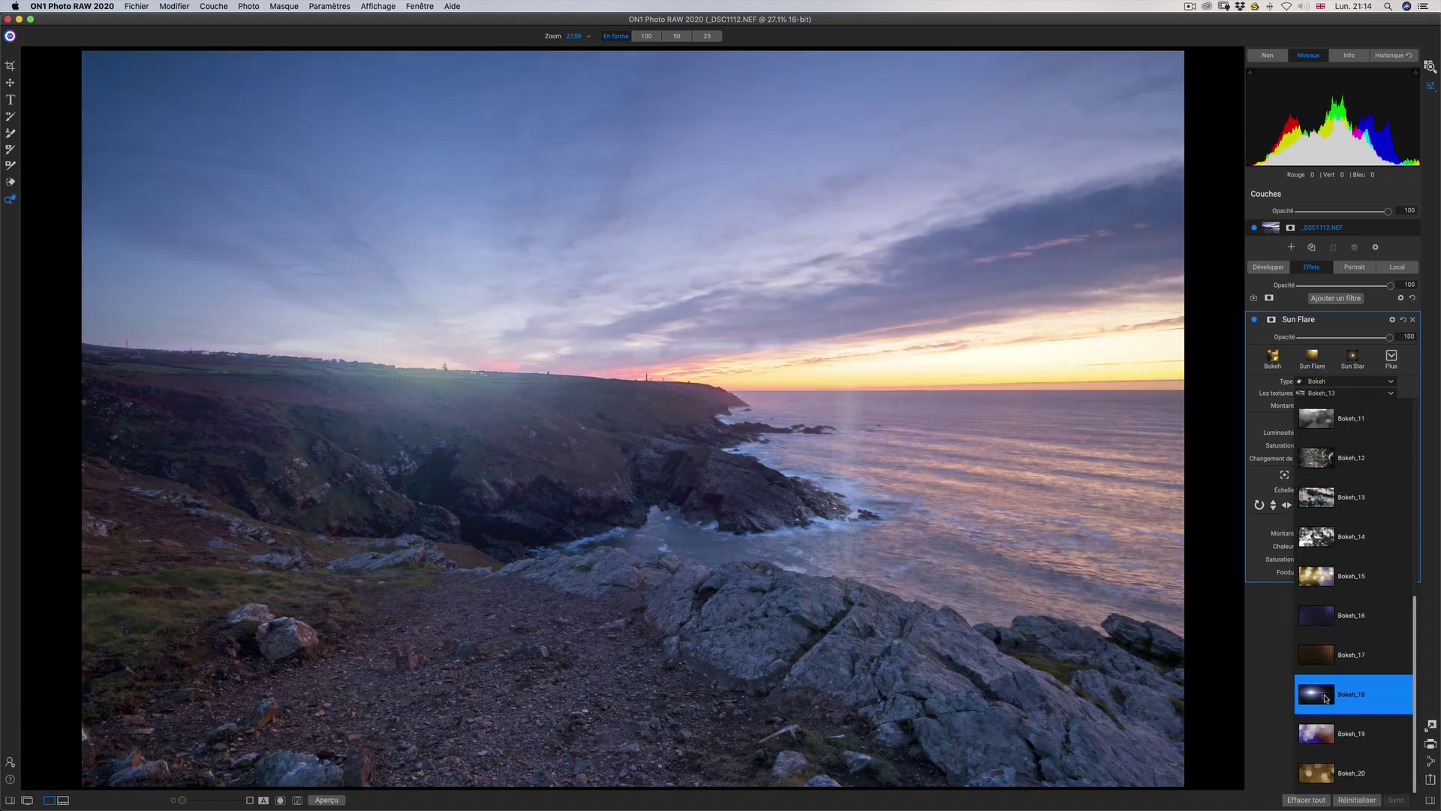
left_click(1326, 696)
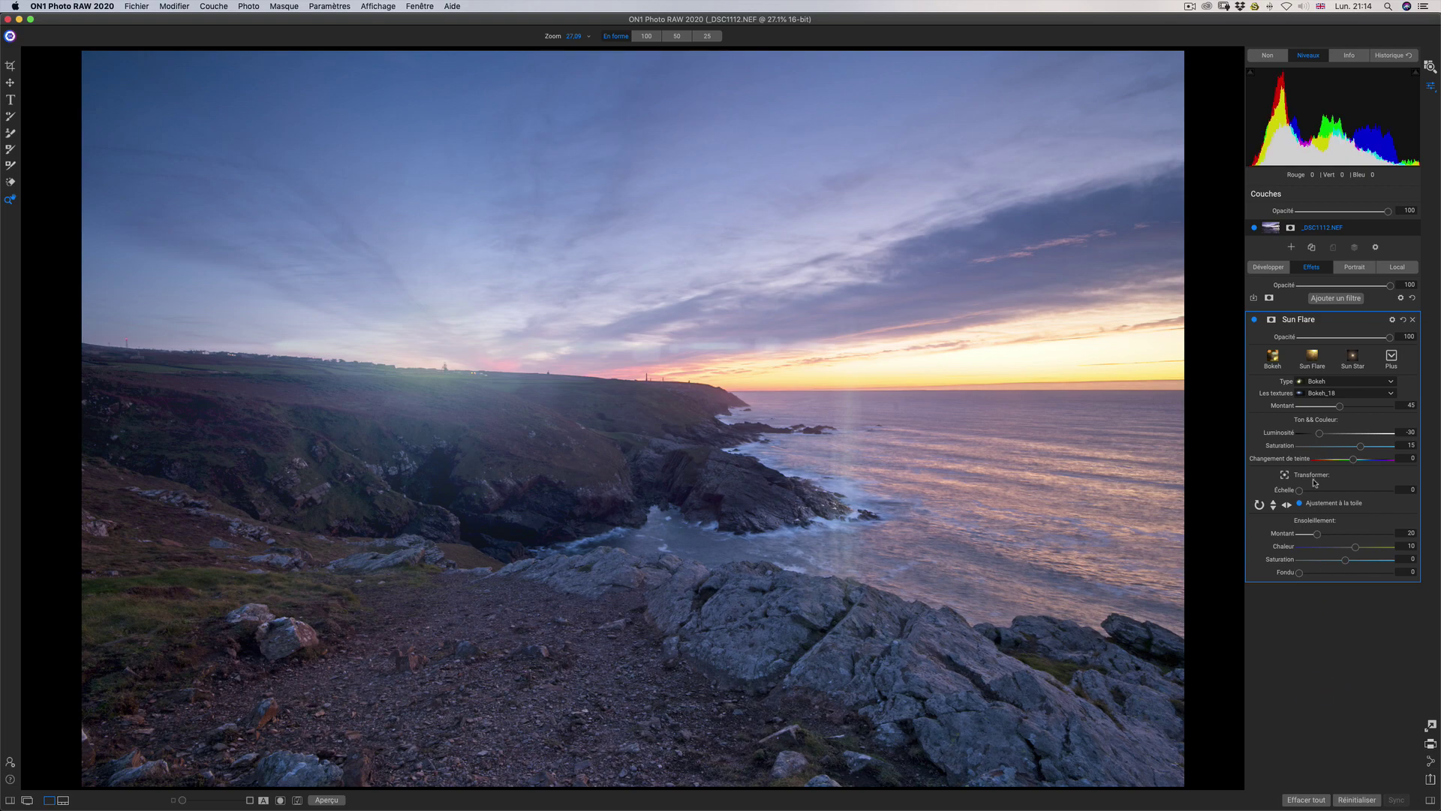
- Set the flare's scale to 26, luminosity to 18, saturation to 20 and hue shift to -6, and adjust Ensoleillement with an amount of 81
mouse_move(1301, 492)
left_mouse_down()
mouse_move(1337, 493)
mouse_move(1322, 491)
left_mouse_up()
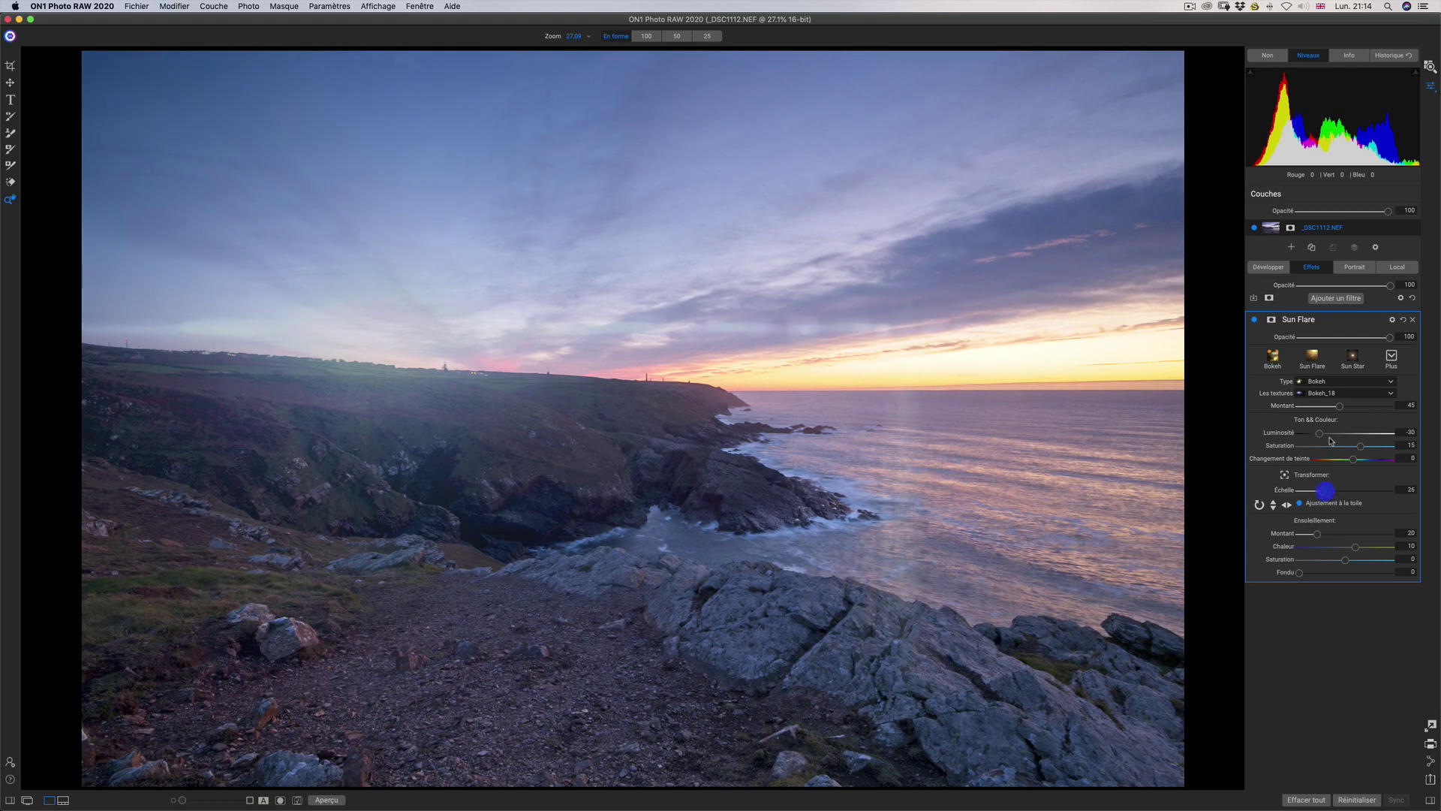
left_click_drag(1318, 433, 1347, 463)
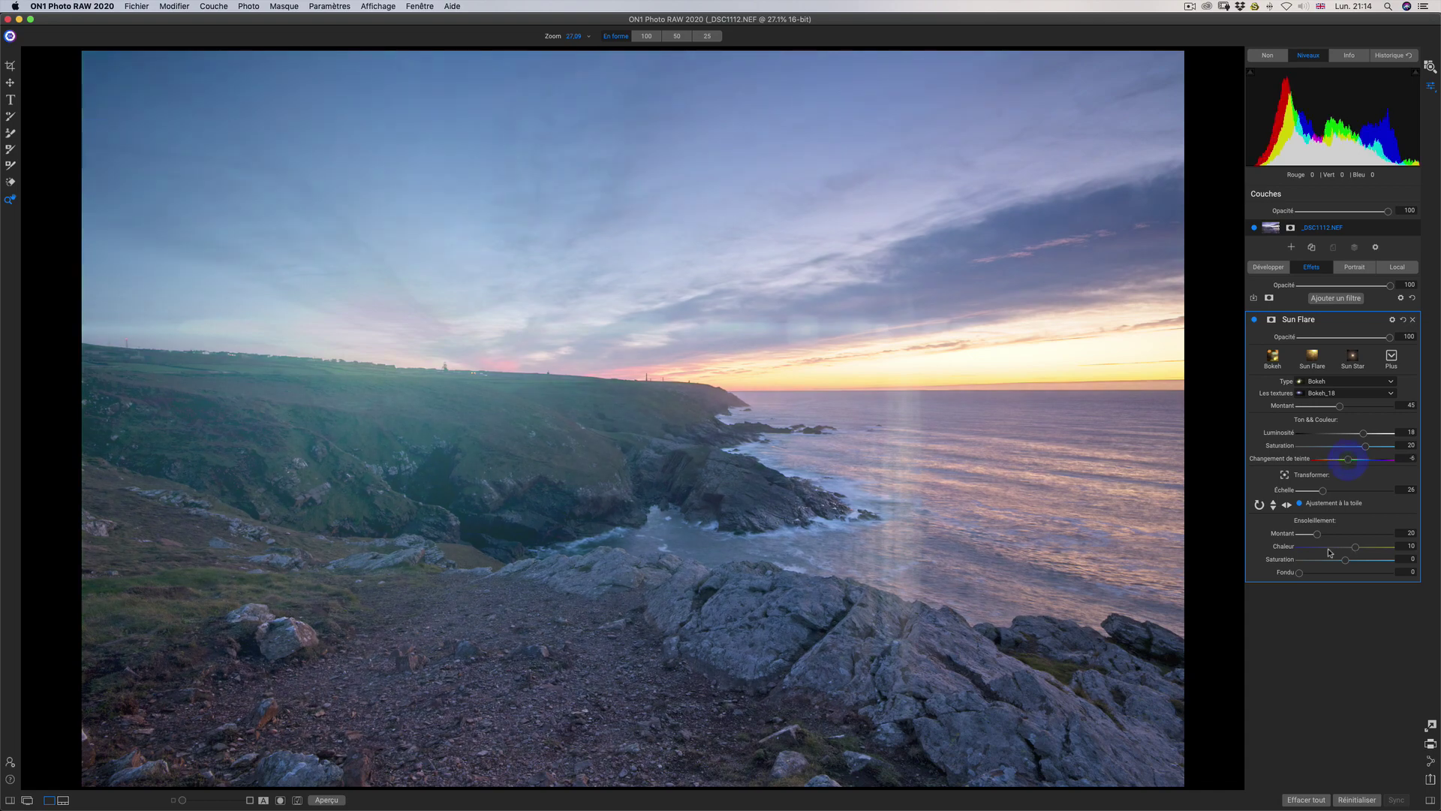
left_click_drag(1330, 536, 1372, 534)
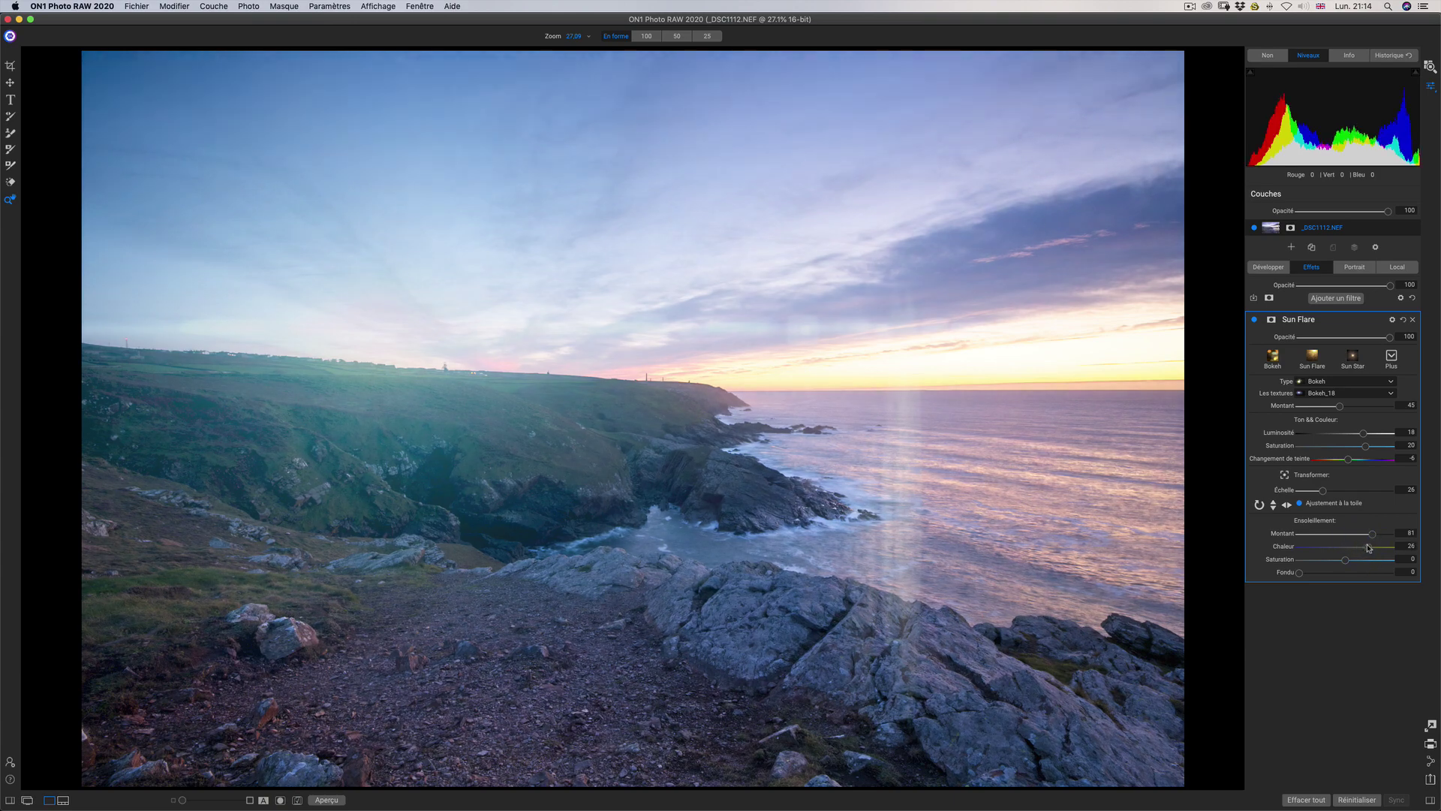
left_click_drag(1345, 560, 1241, 572)
- Reset and remove the Sun Flare filter, and add the Tonalité partagée filter instead
left_click(1403, 320)
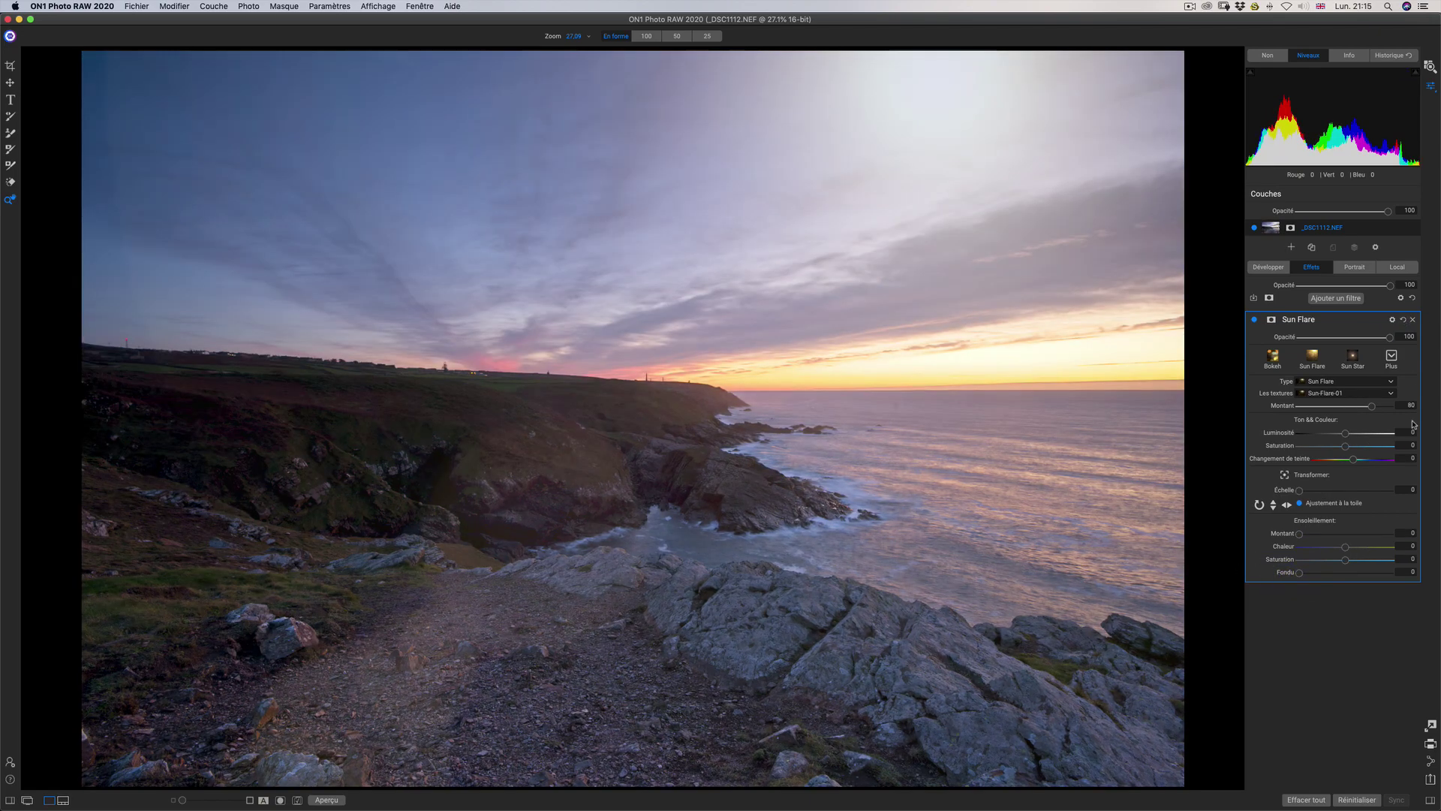
left_click(1412, 320)
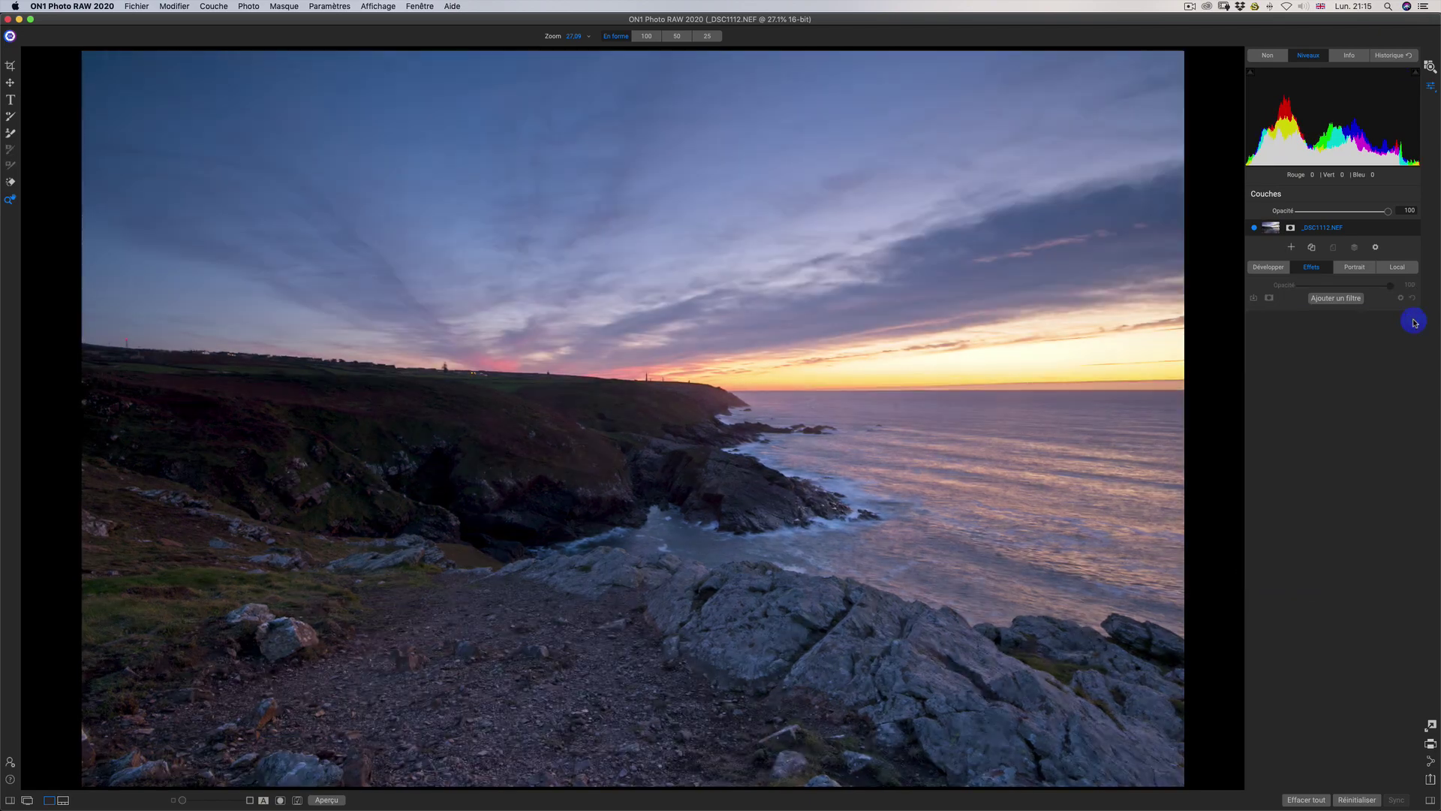
left_click(1342, 300)
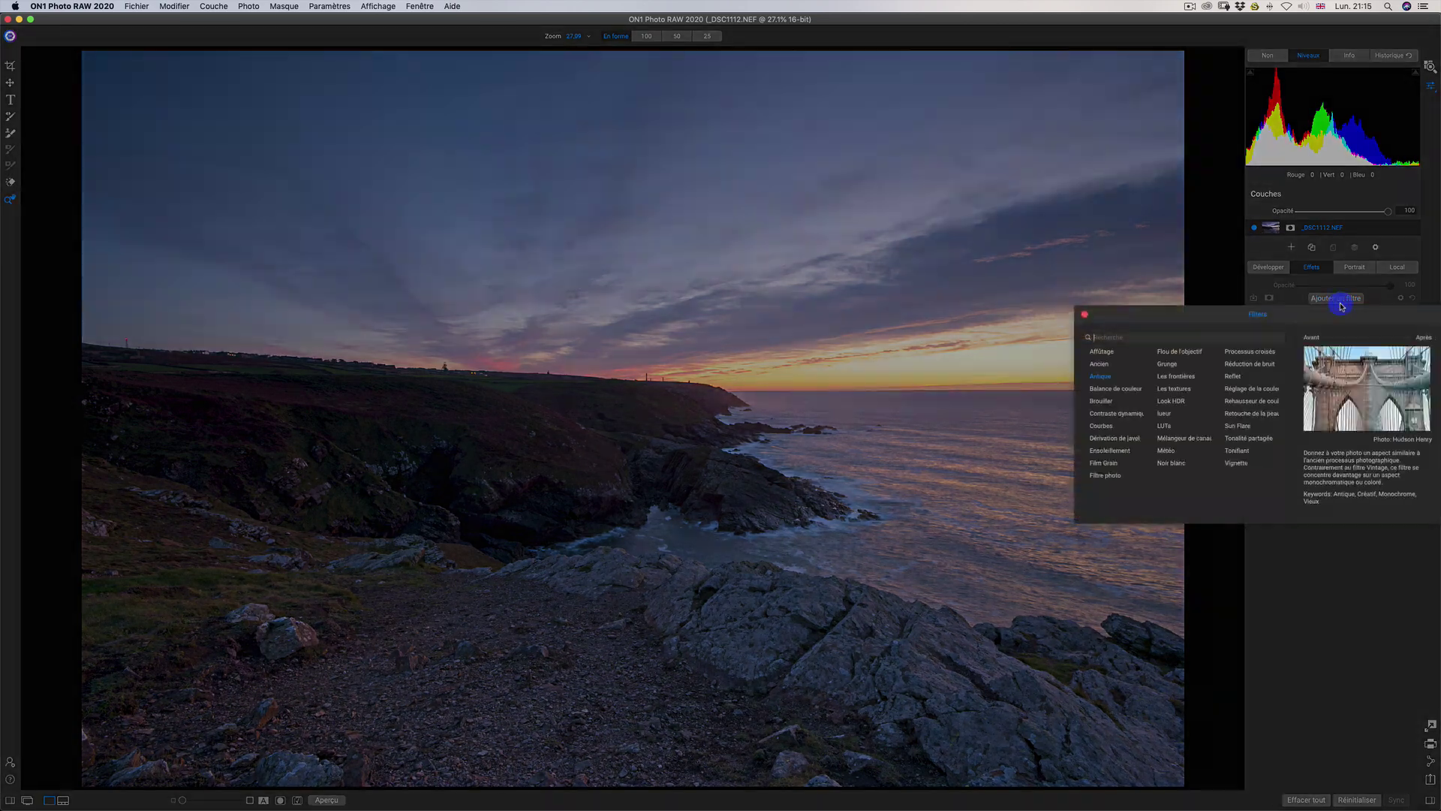
left_click(1252, 439)
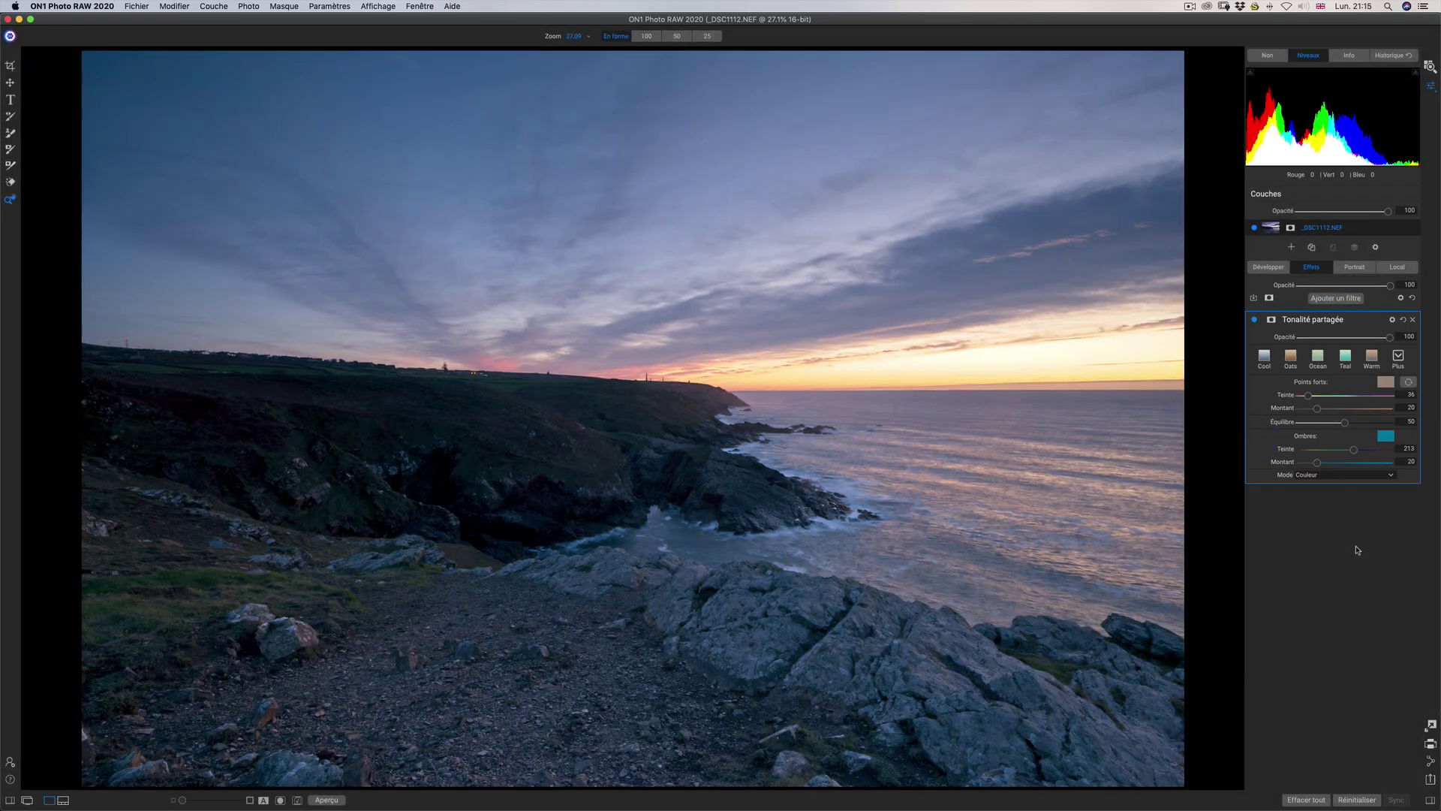
- Try Tonalité partagée's Cool, Oats, Ocean, Teal and Warm styles in turn, and look through the additional styles without choosing one
left_click(1265, 358)
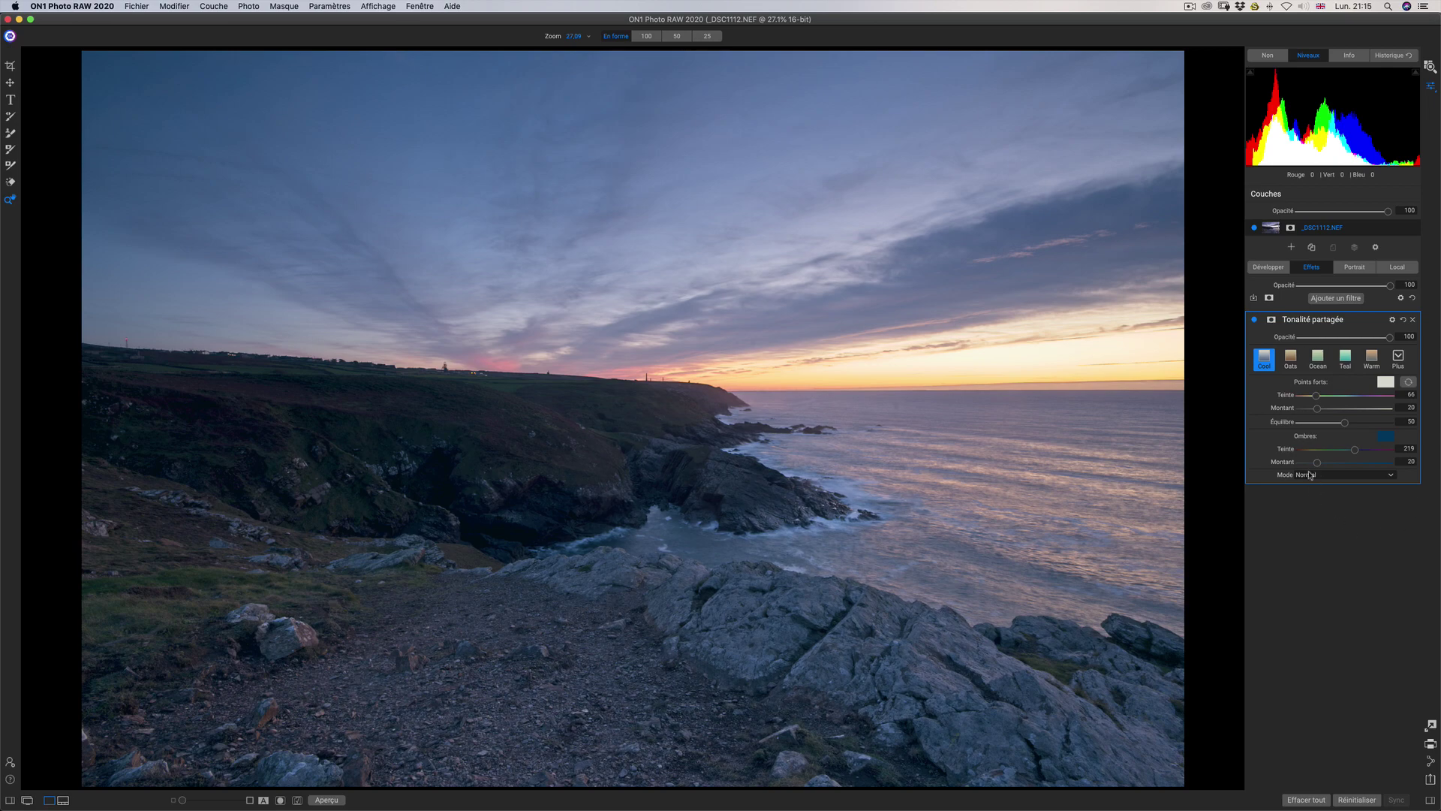
left_click(1290, 357)
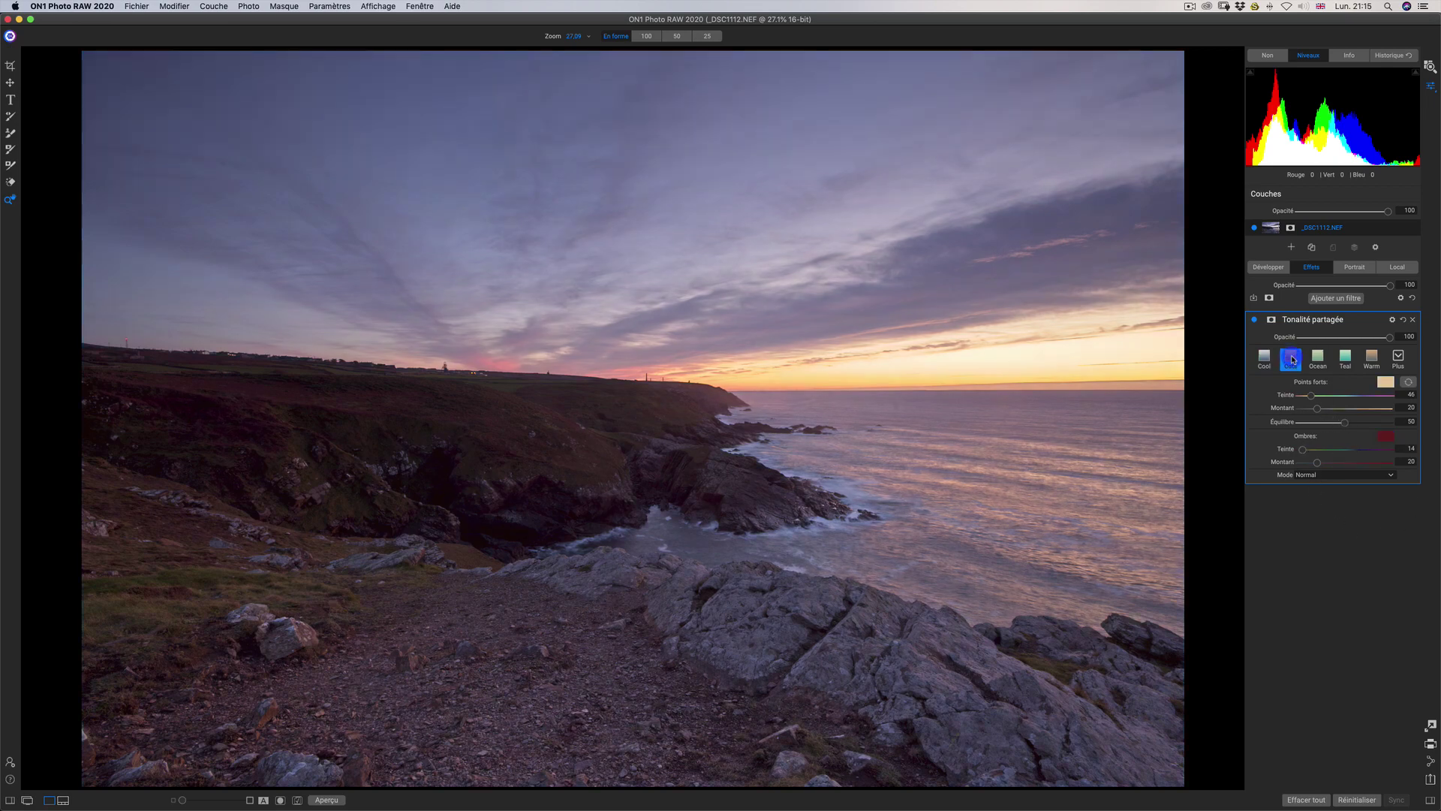
left_click(1316, 359)
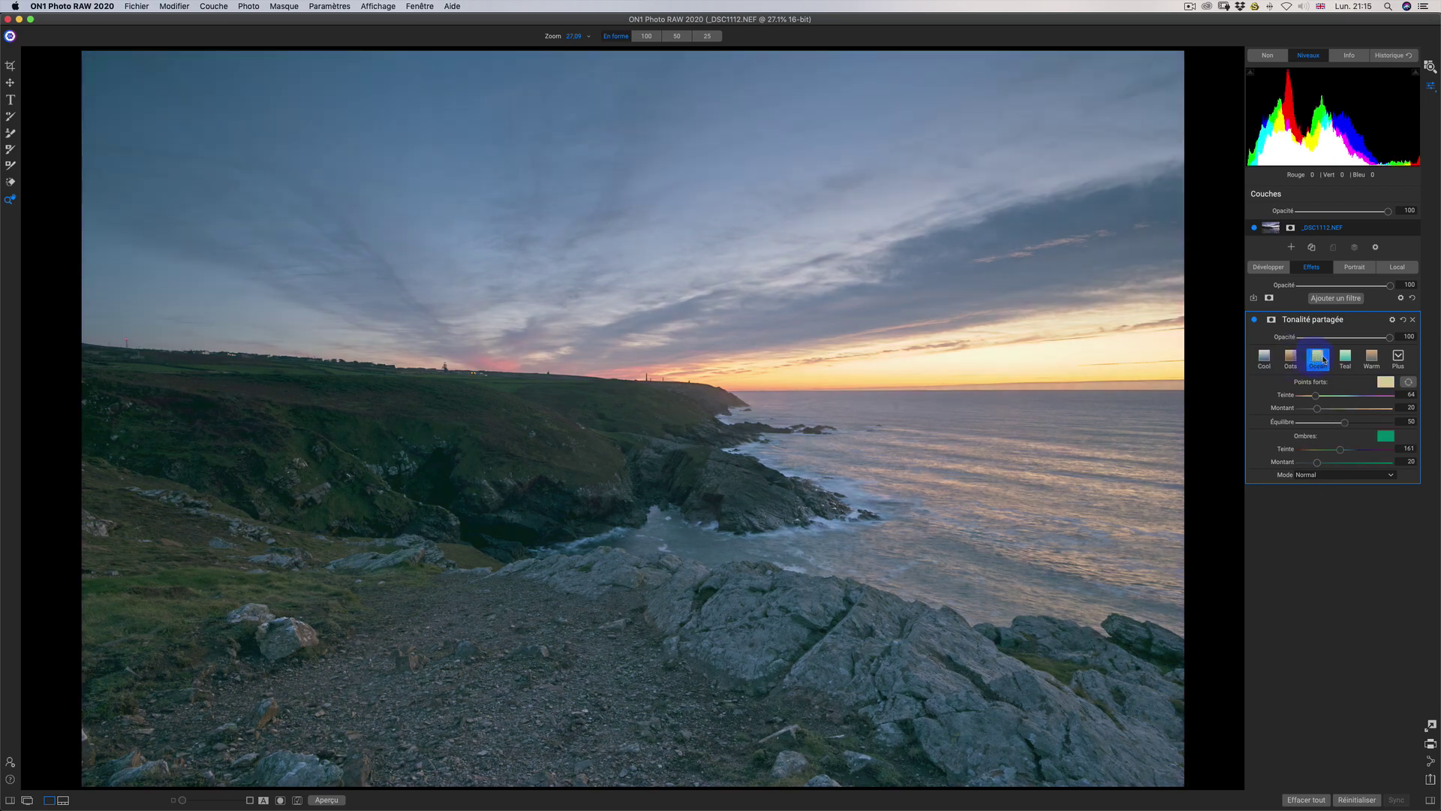
left_click(1345, 358)
left_click(1372, 357)
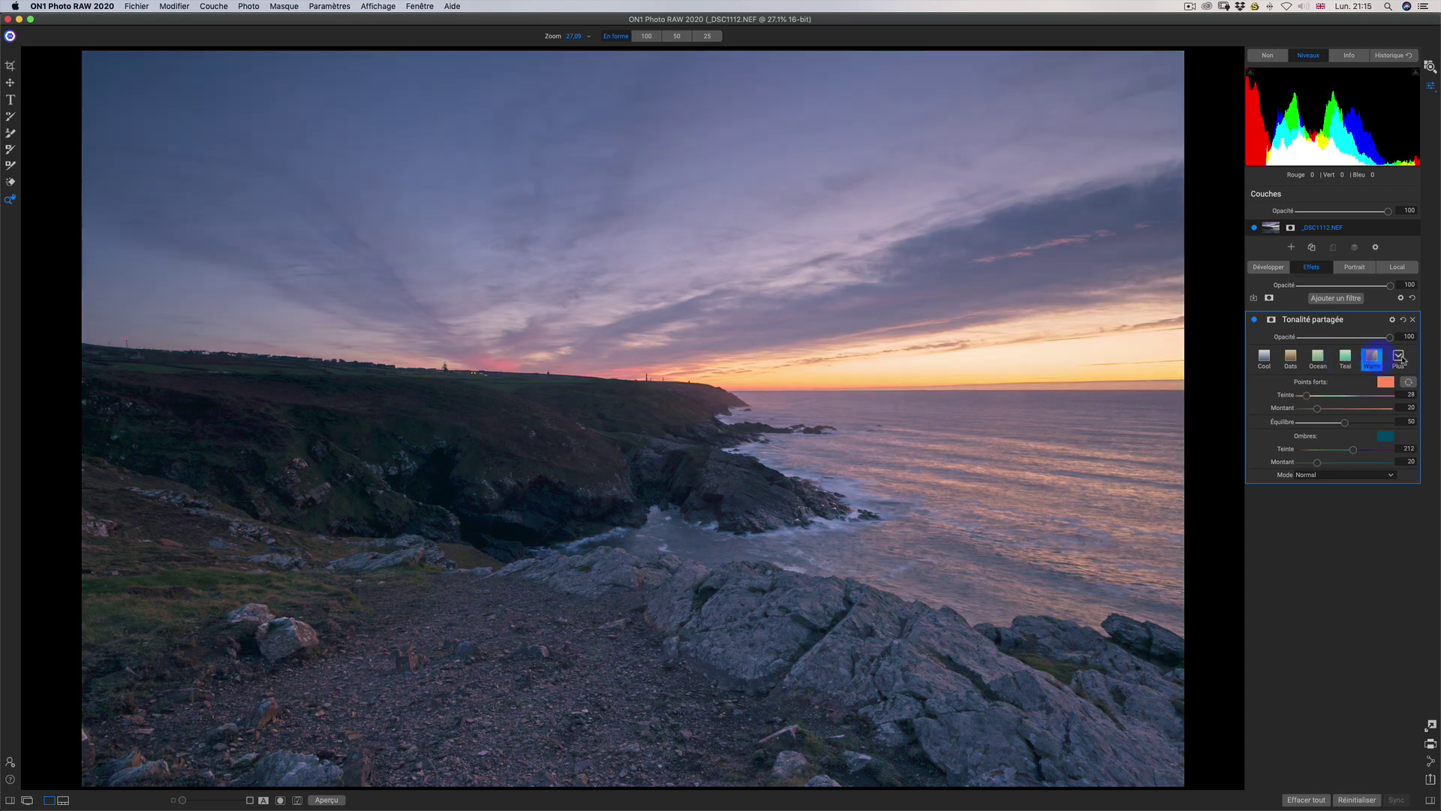
left_click(1398, 357)
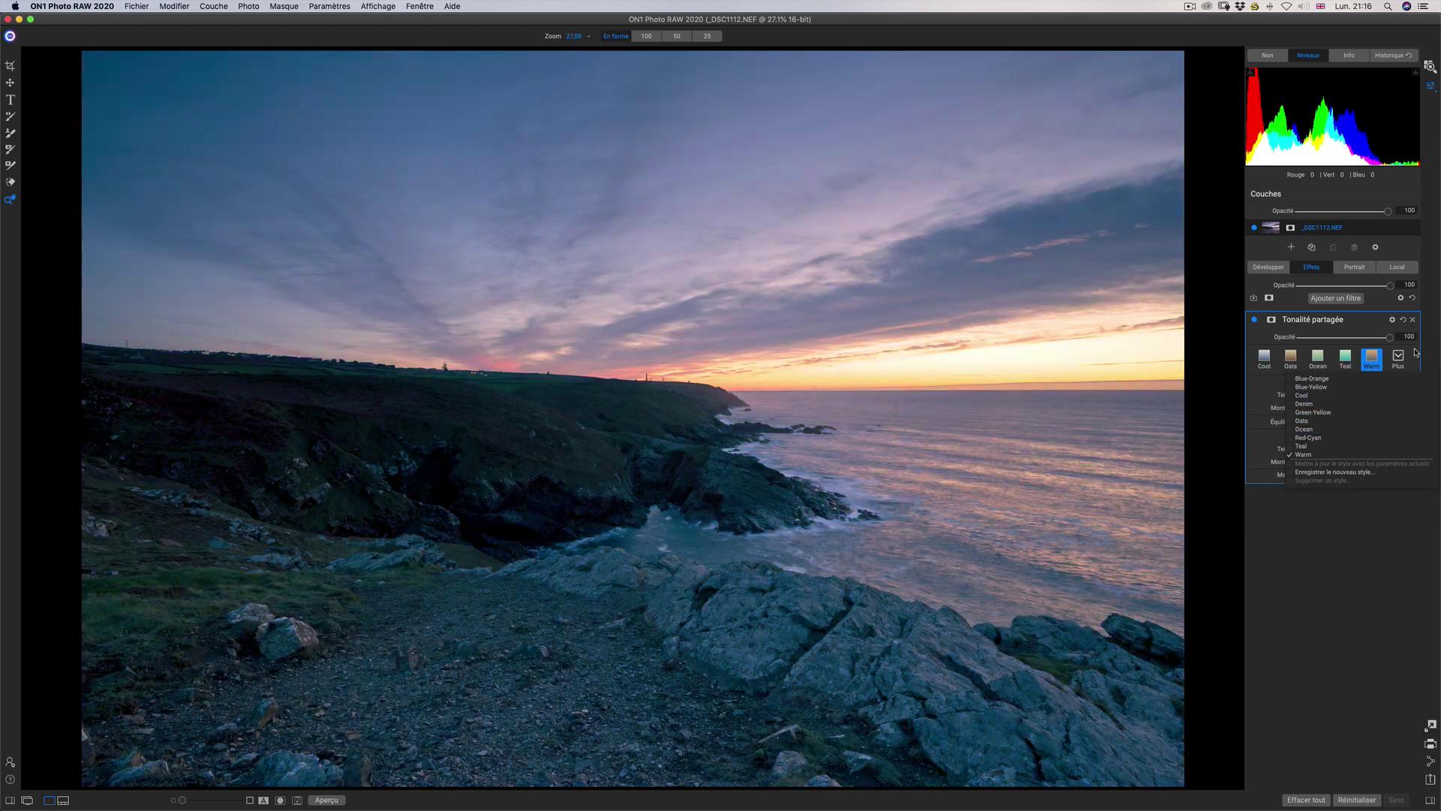
left_click(1416, 352)
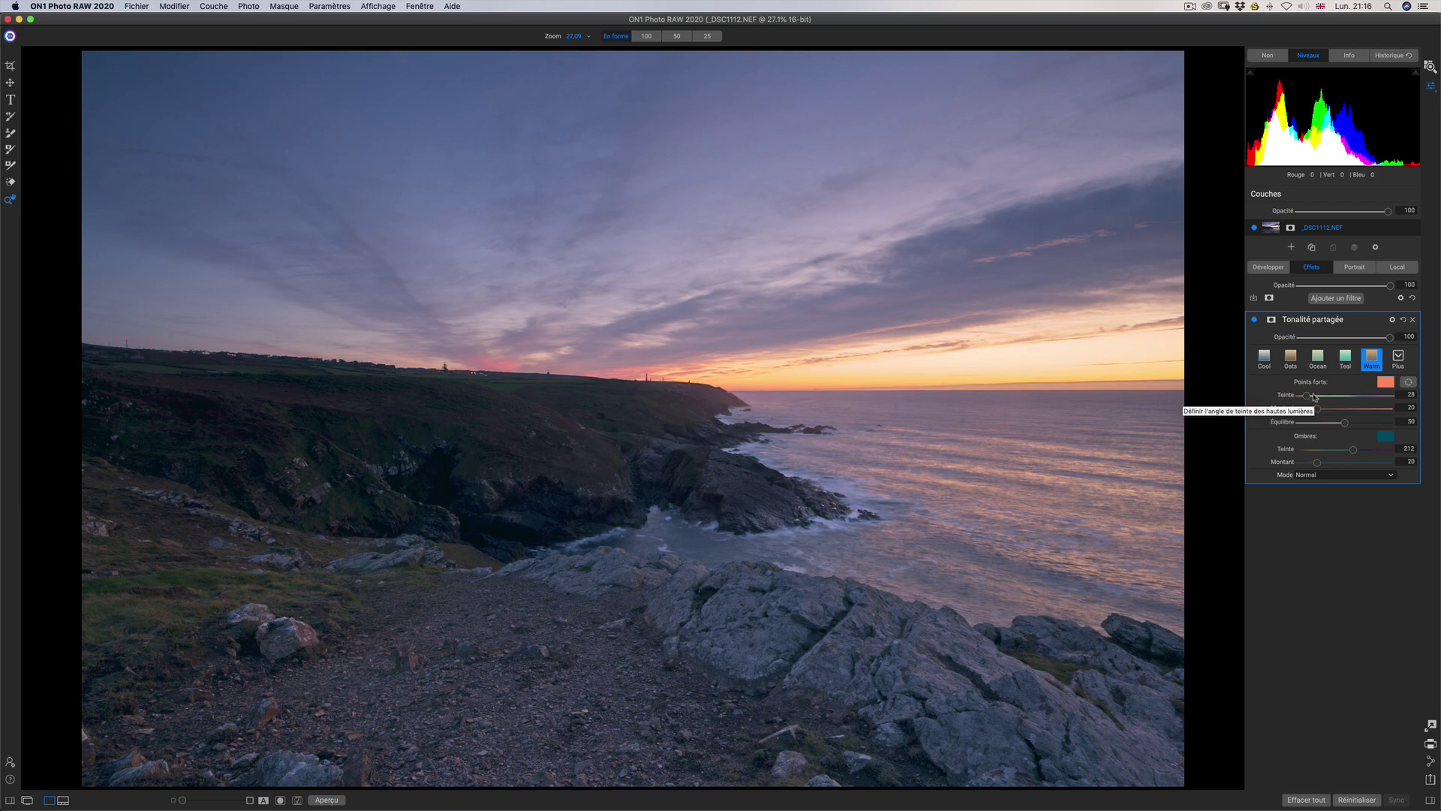
- Set the Points forts hue to 176 and swap the highlight and shadow colours
left_click_drag(1307, 396, 1346, 395)
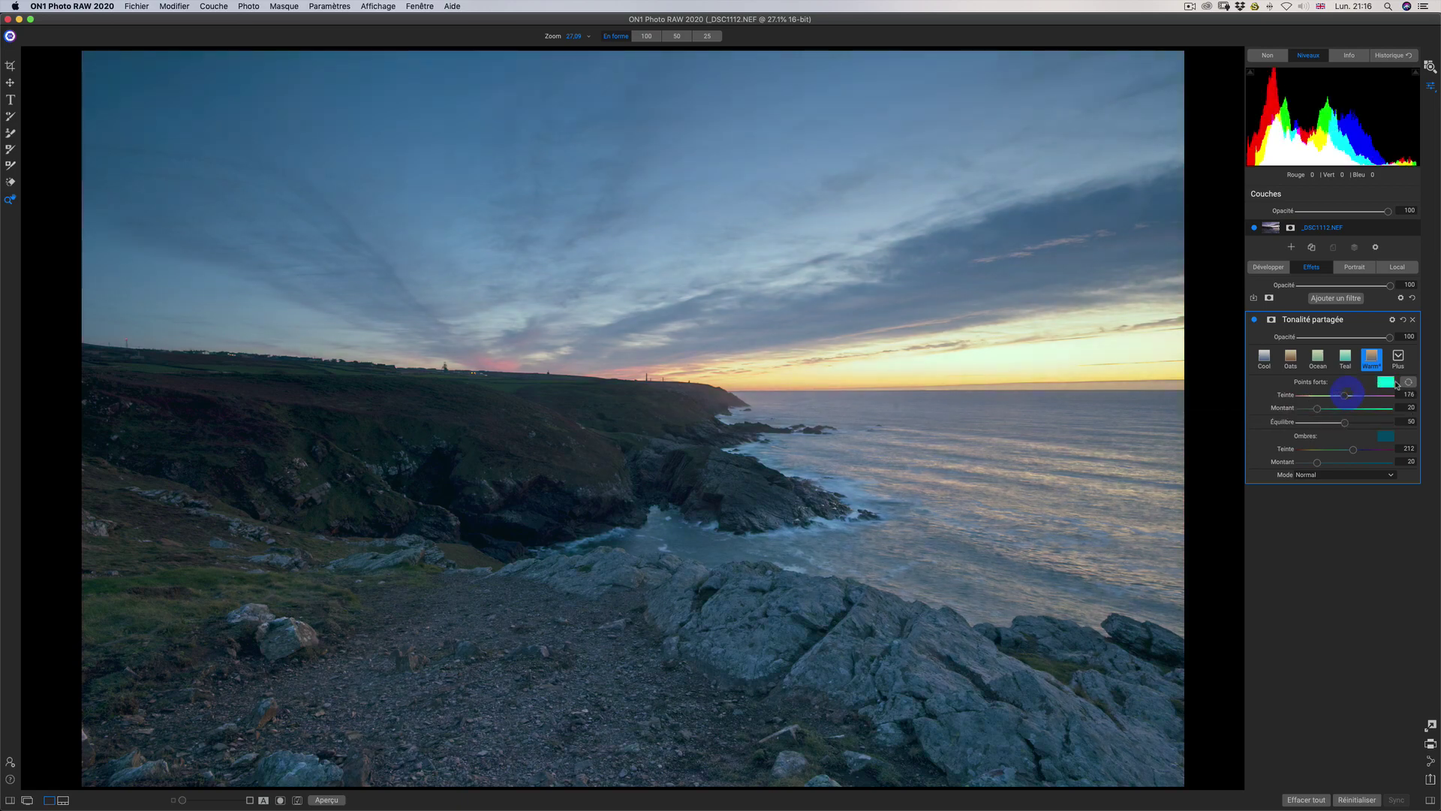
left_click(1387, 382)
left_click(1407, 381)
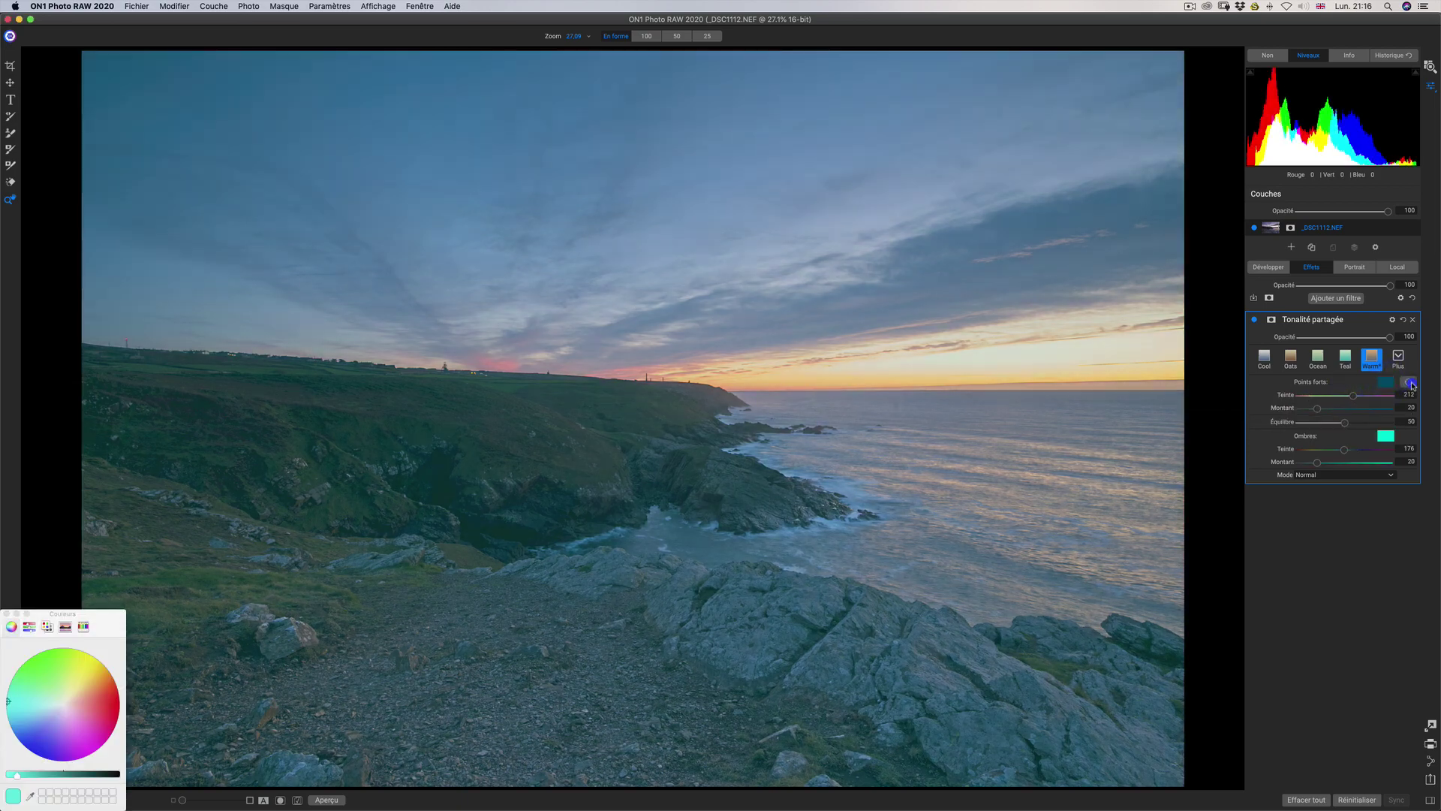
left_click(7, 613)
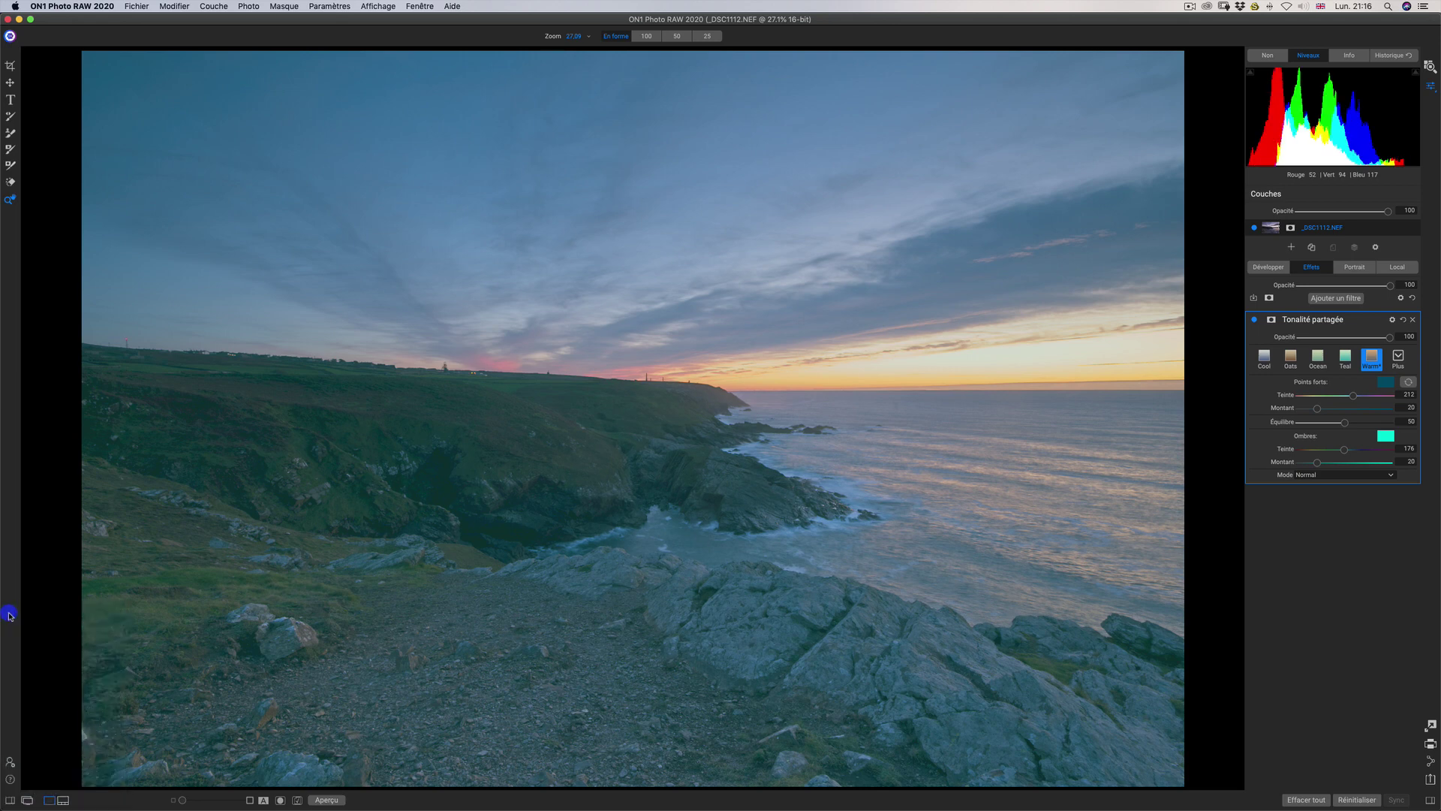
- Choose a yellow with hue 60 as the Points forts colour, brightening it in the colour picker
left_click(1386, 383)
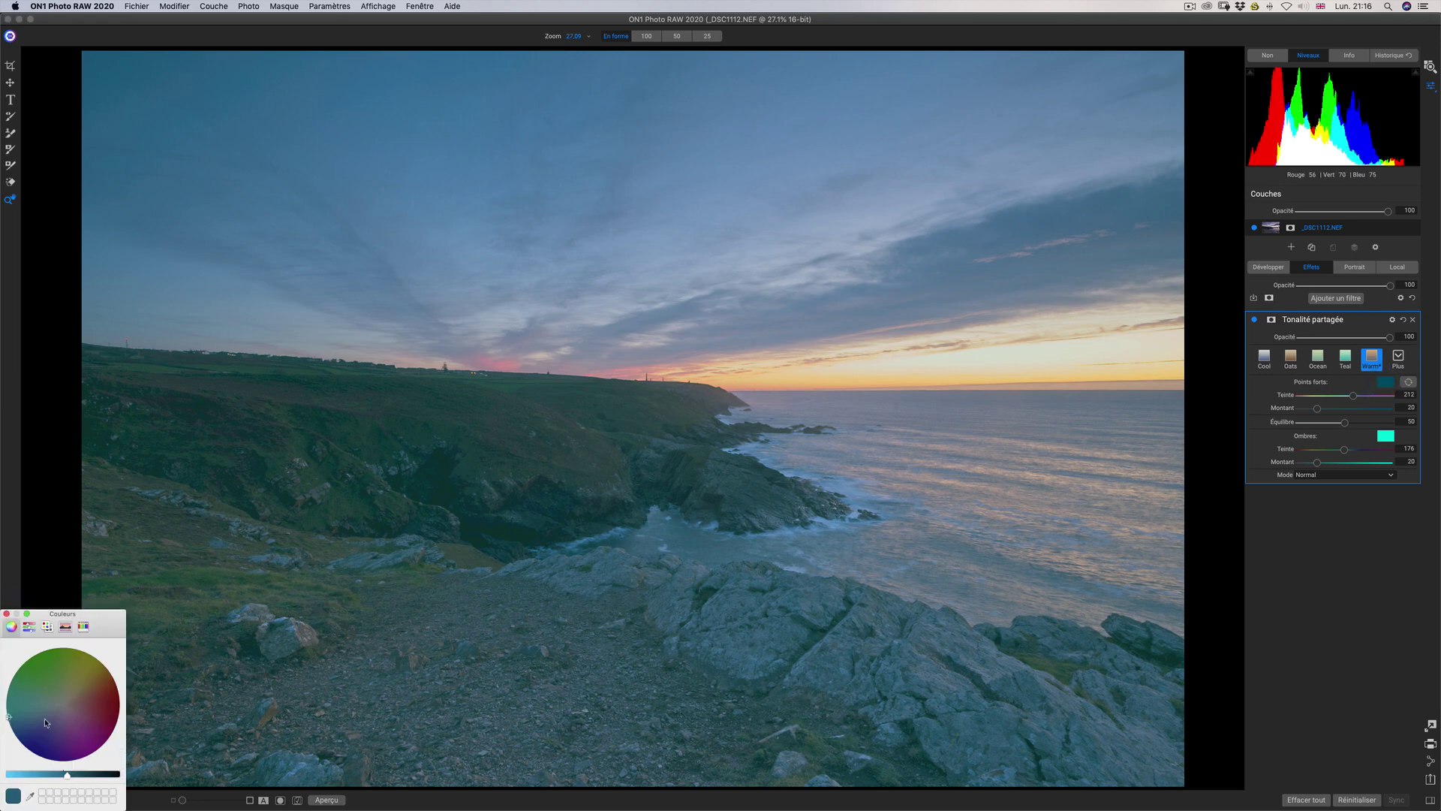
left_click_drag(32, 719, 89, 667)
left_click_drag(66, 774, 35, 780)
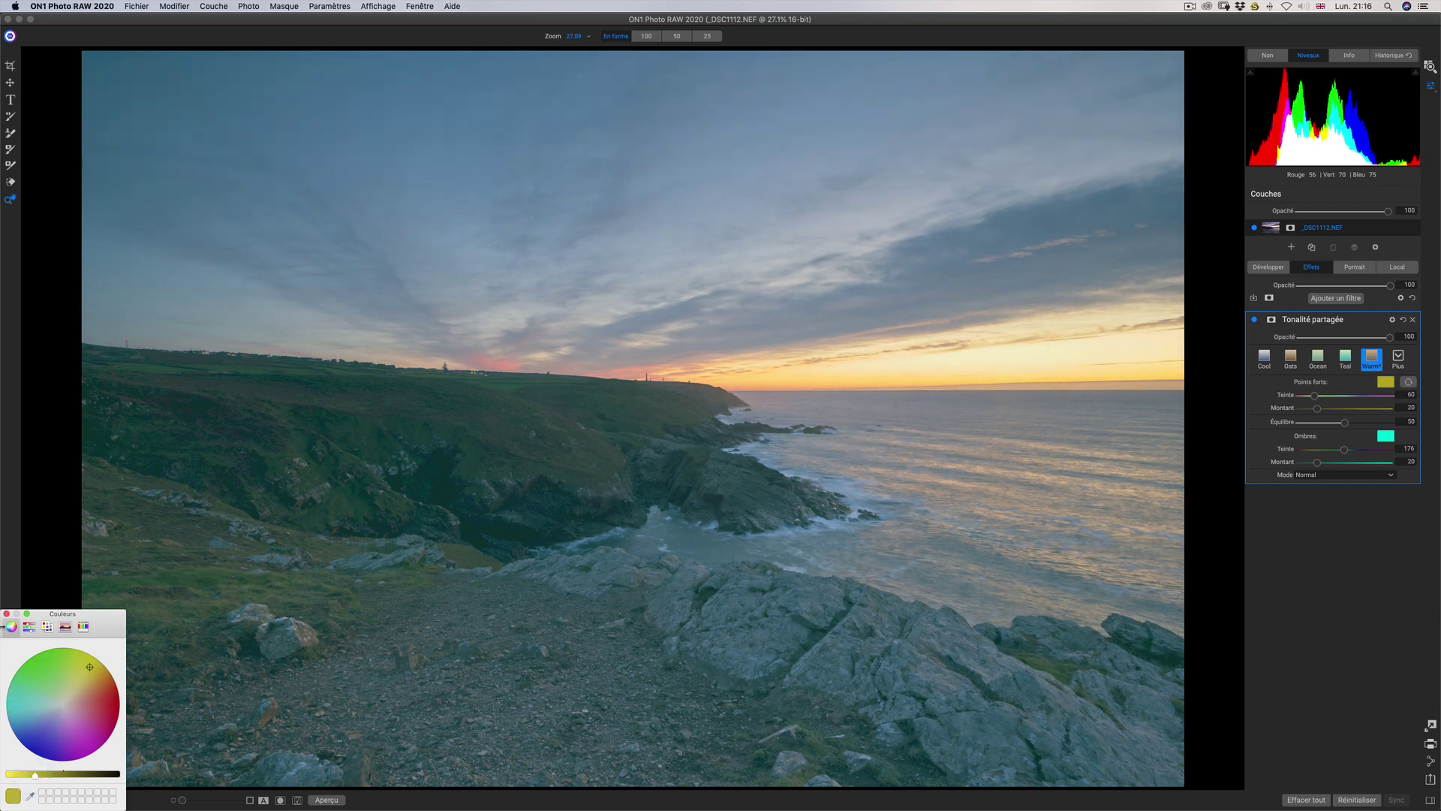
left_click(5, 613)
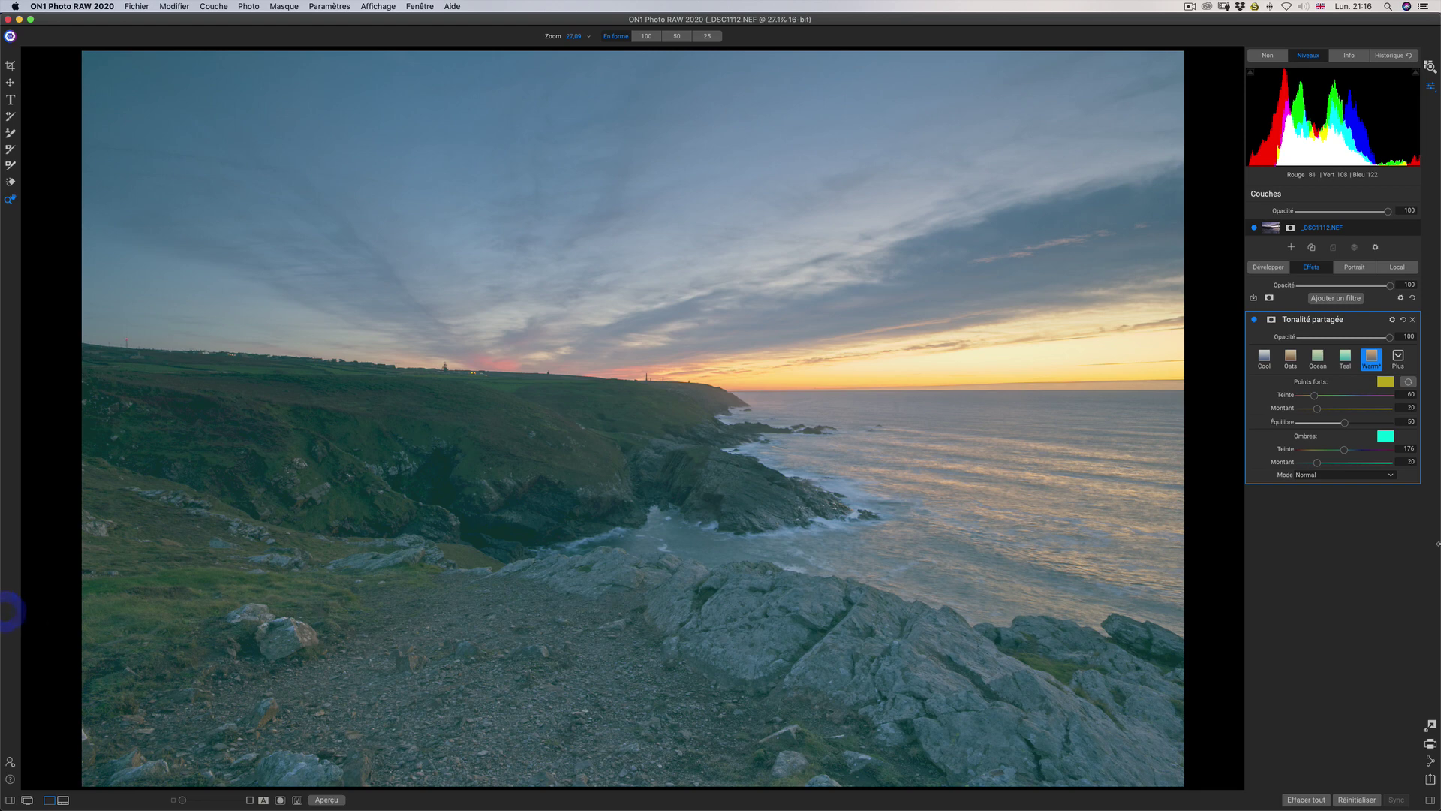
- Choose a deep blue with hue 262 as the Ombres colour, using the colour wheel
left_click(1385, 436)
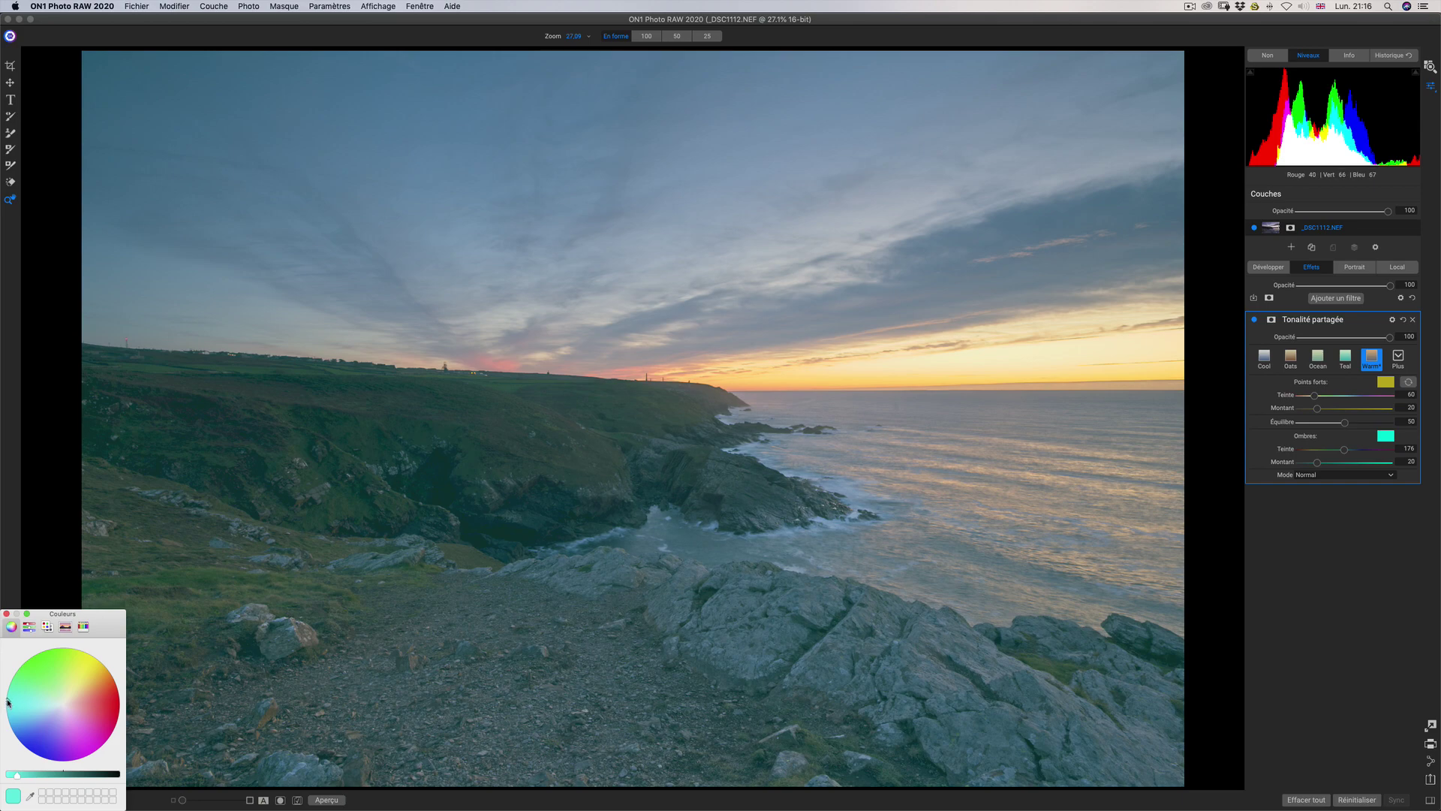
mouse_move(8, 702)
left_mouse_down()
mouse_move(32, 744)
mouse_move(8, 780)
mouse_move(58, 779)
mouse_move(2, 777)
mouse_move(31, 775)
left_mouse_up()
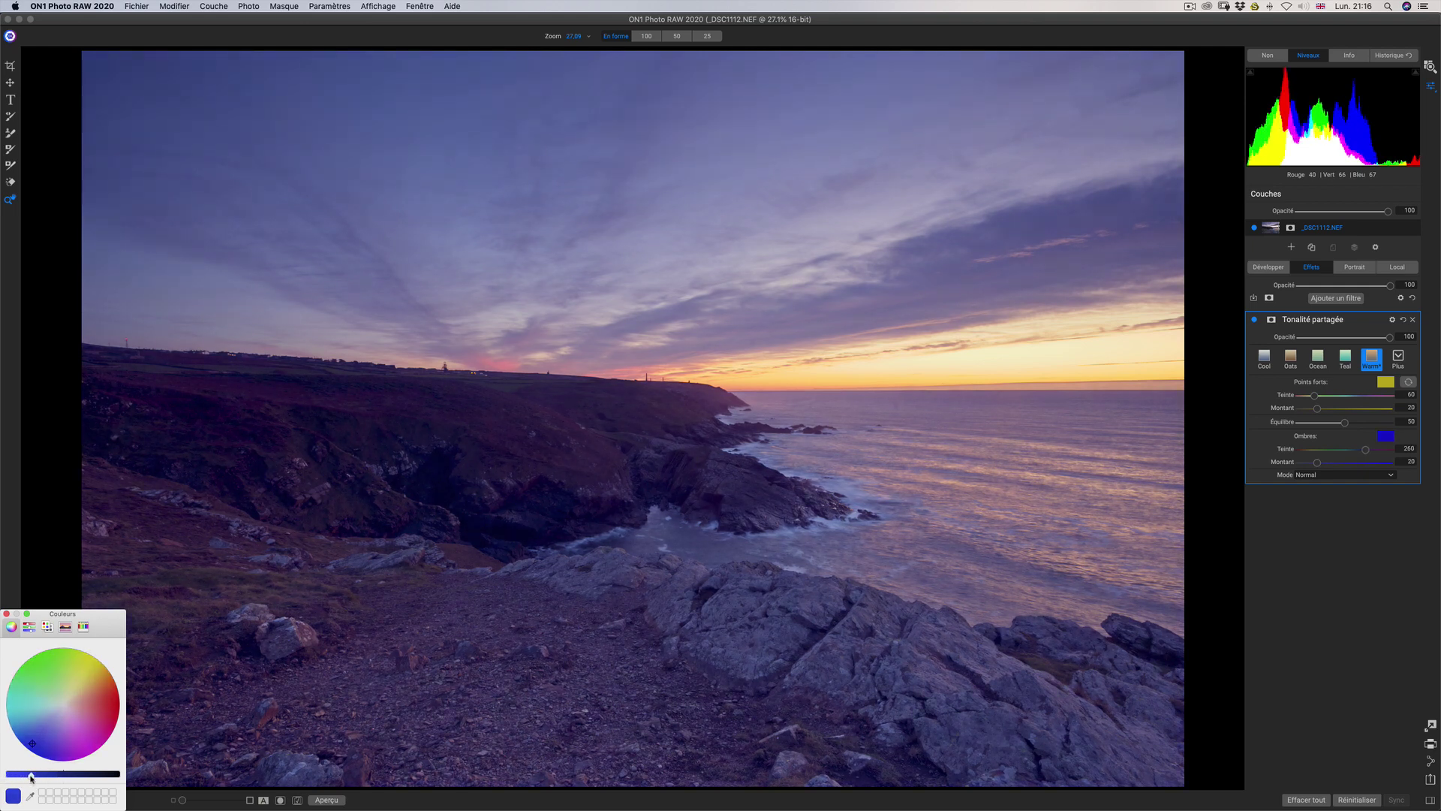
left_click(30, 628)
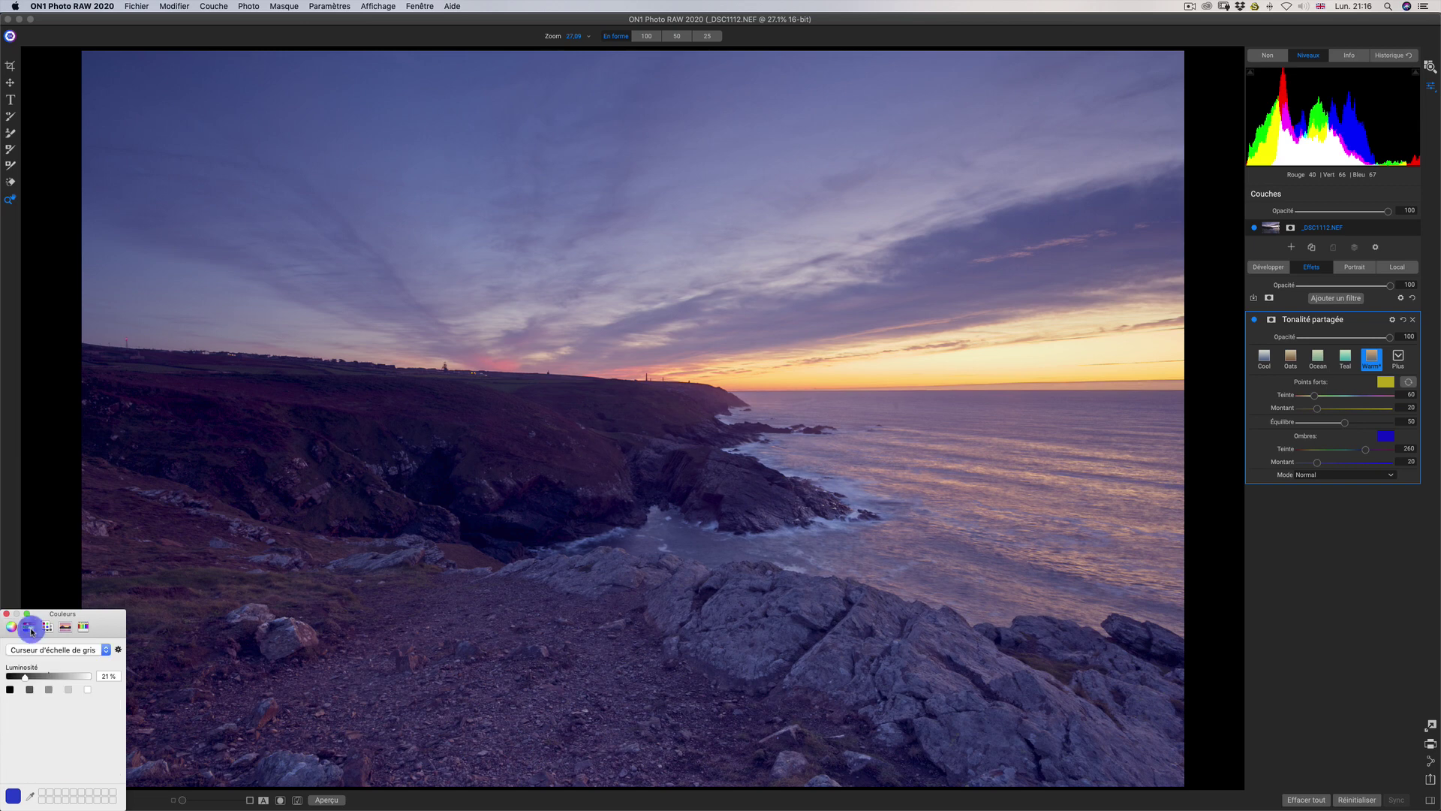
left_click(11, 626)
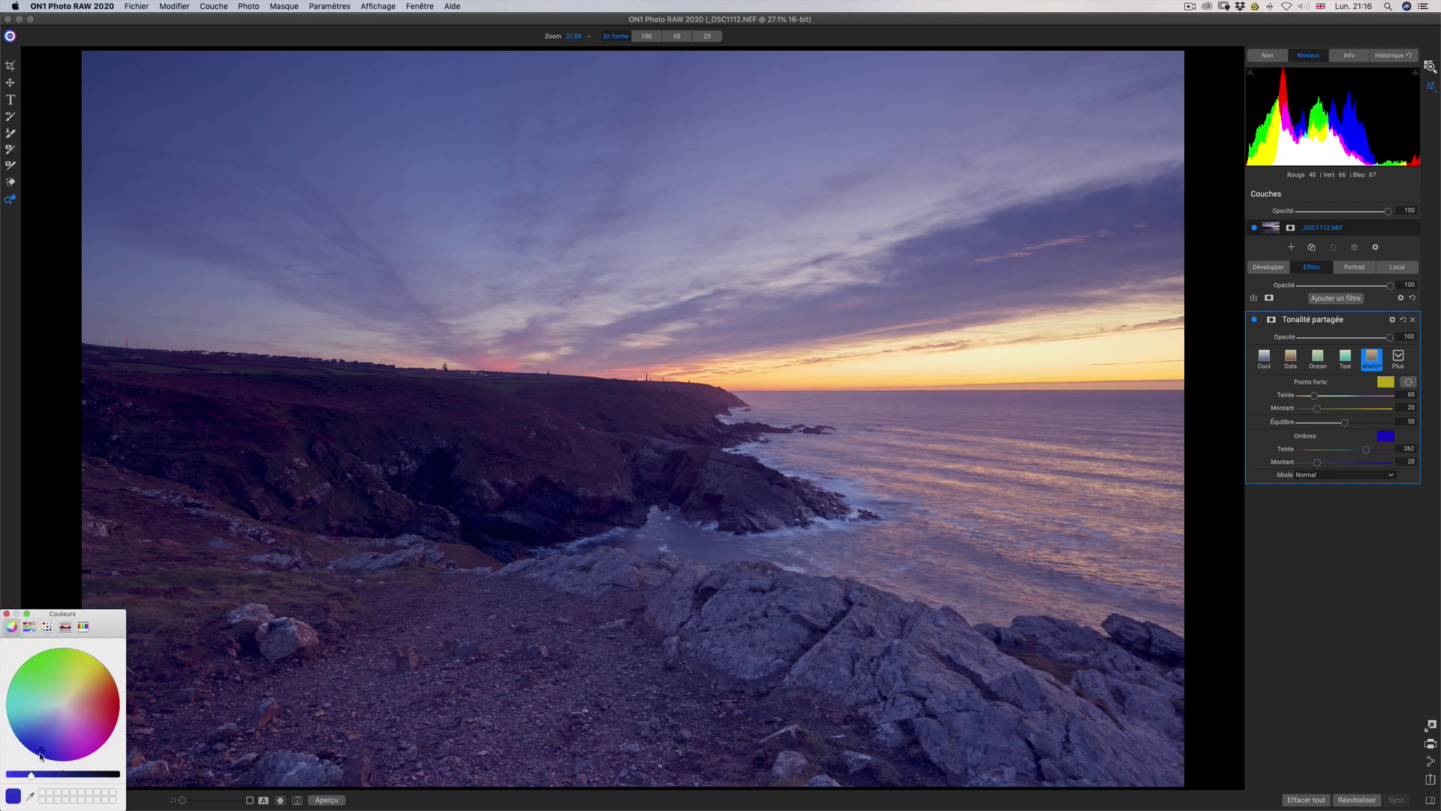
left_click(41, 751)
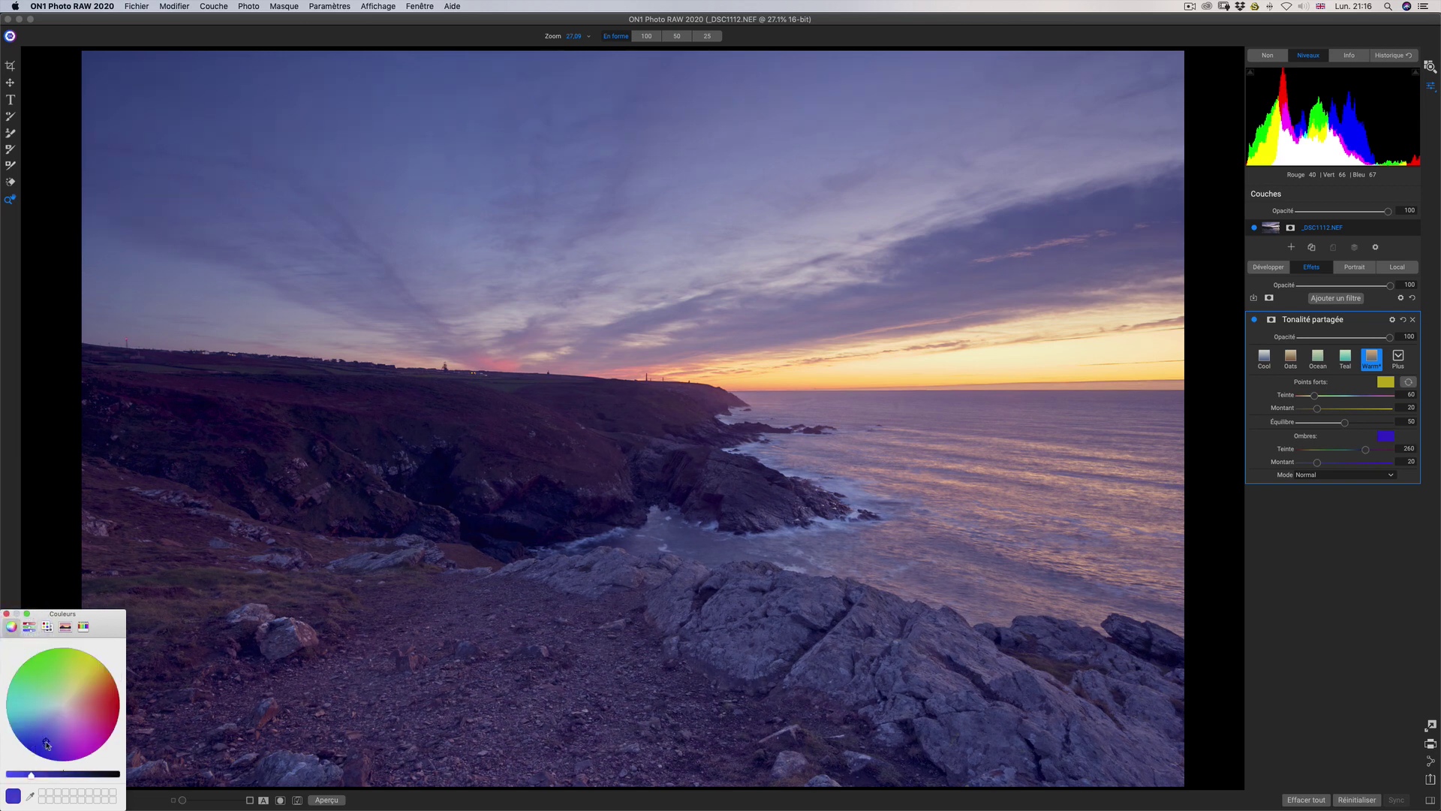
left_click(6, 613)
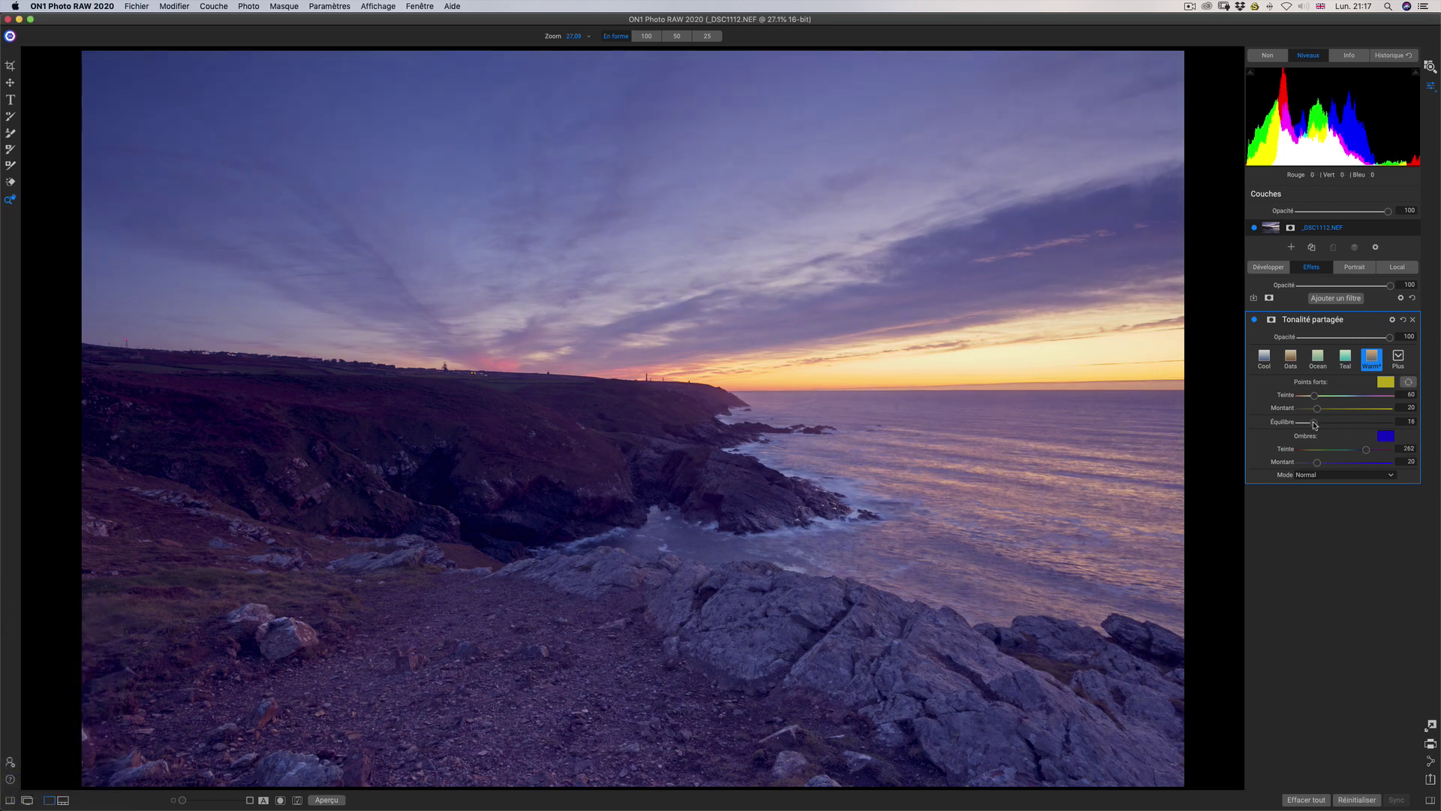
- Set the Équilibre between highlights and shadows to 62, and compare the photo with its original version
left_click_drag(1314, 424, 1345, 428)
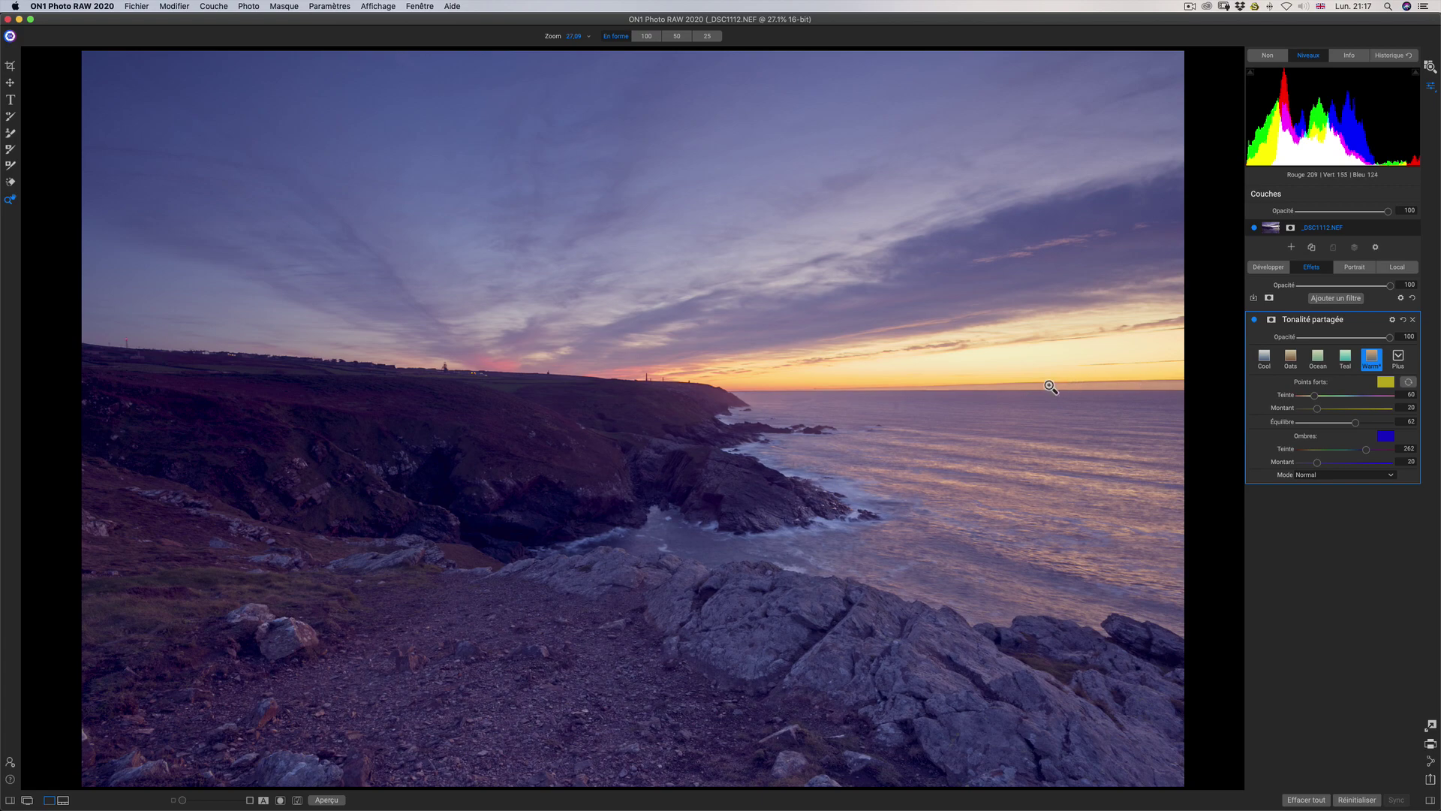
key("backslash")
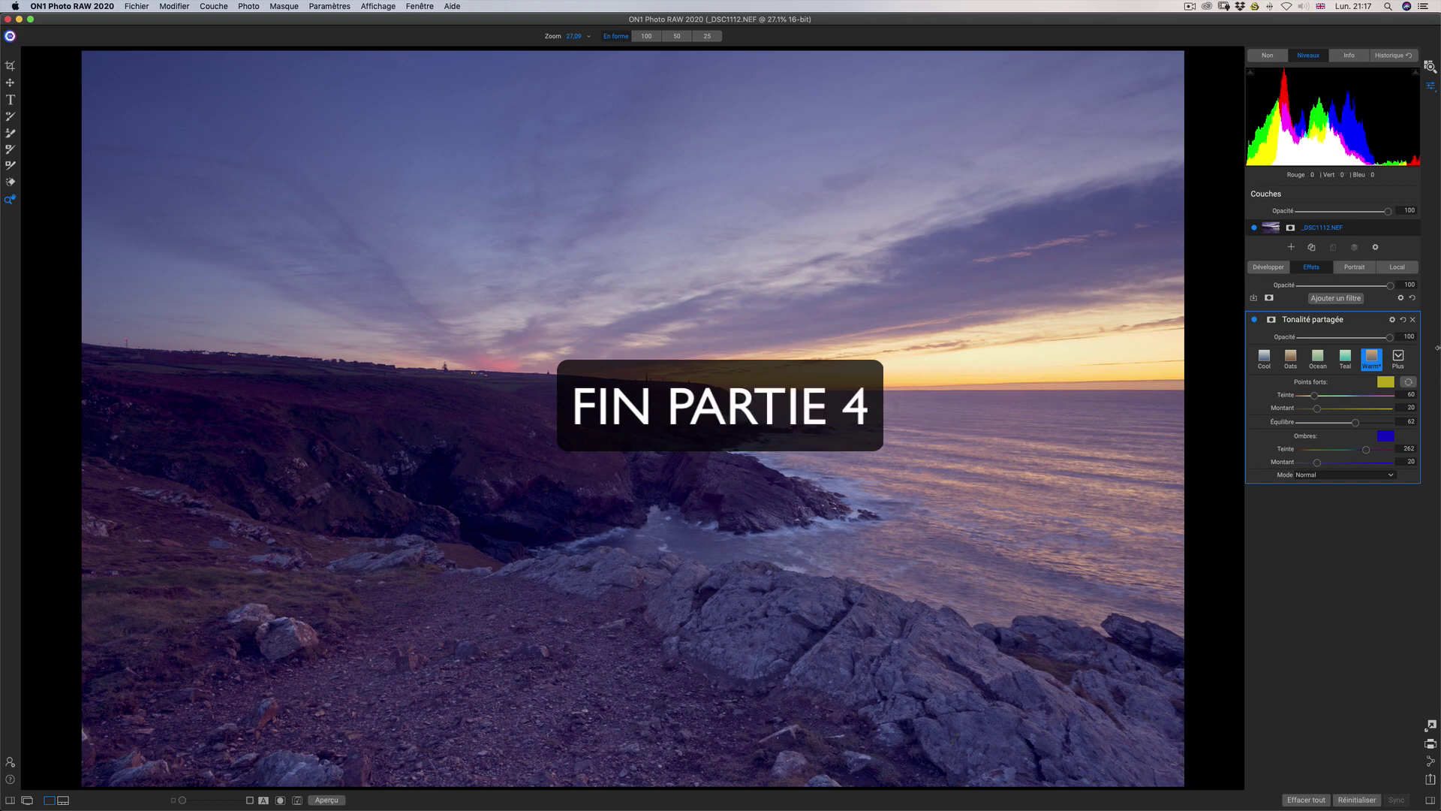
- Remove the Tonalité partagée filter from the photo
left_click(1413, 319)
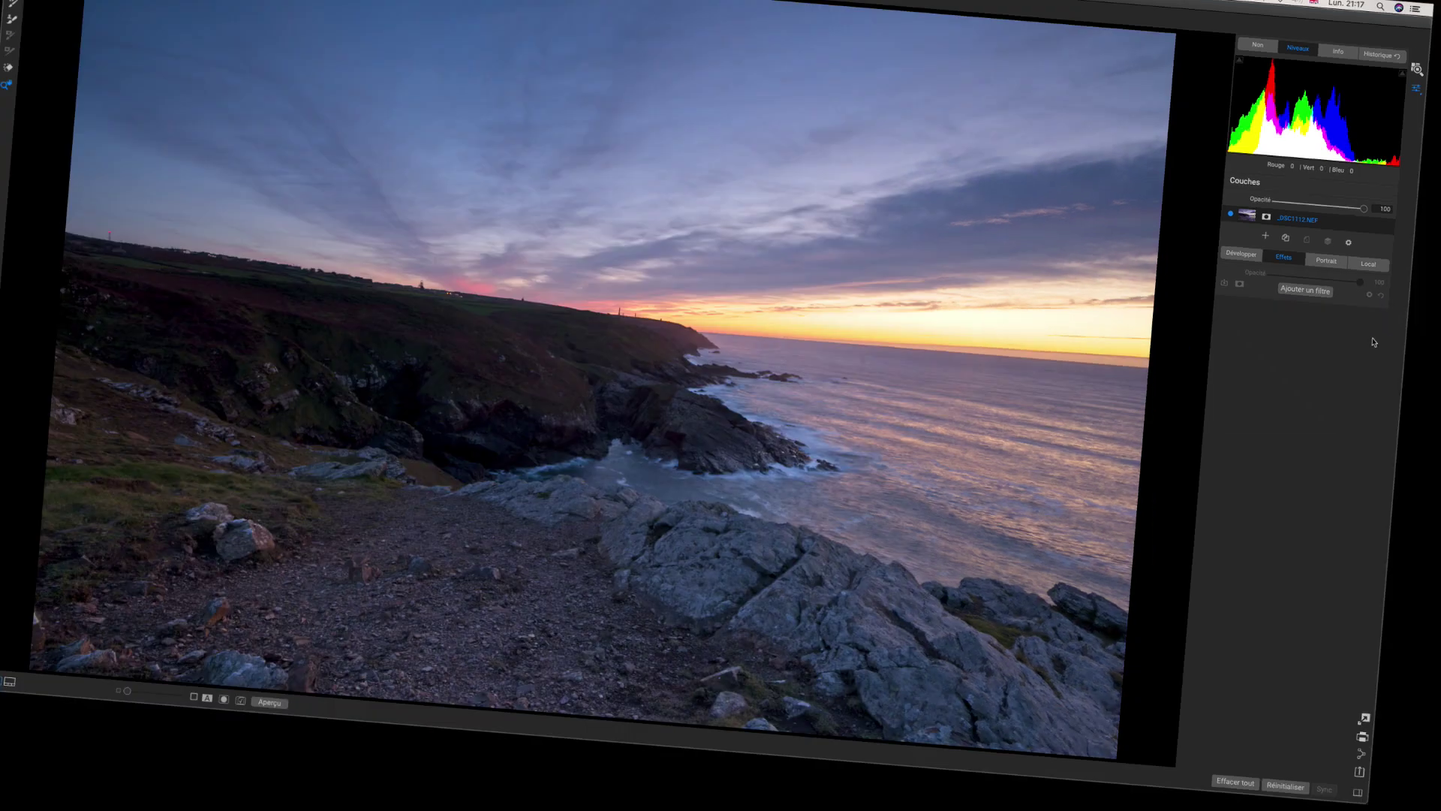